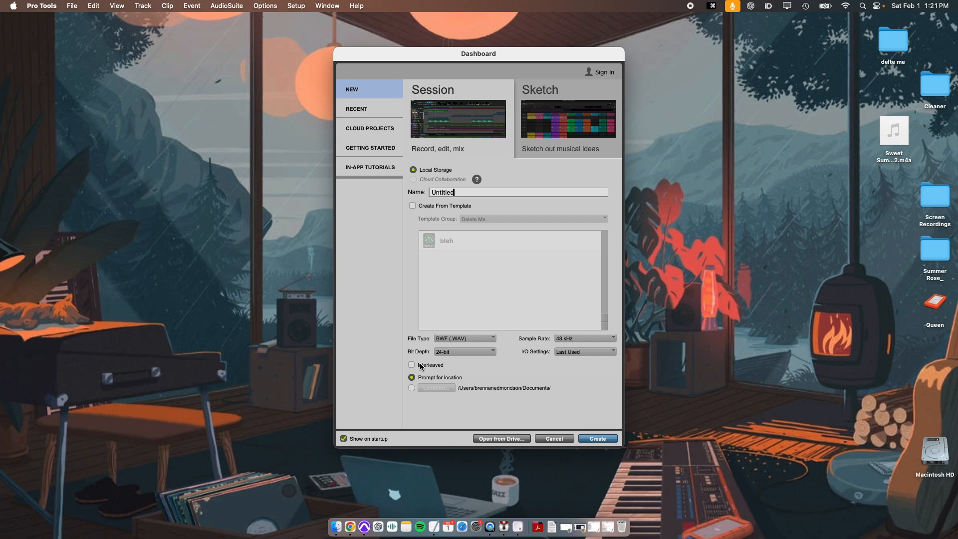
Step: Name the new session Summer Rose_
key(BackSpace)
key(BackSpace)
key(BackSpace)
key(BackSpace)
key(BackSpace)
key(BackSpace)
key(BackSpace)
key(BackSpace)
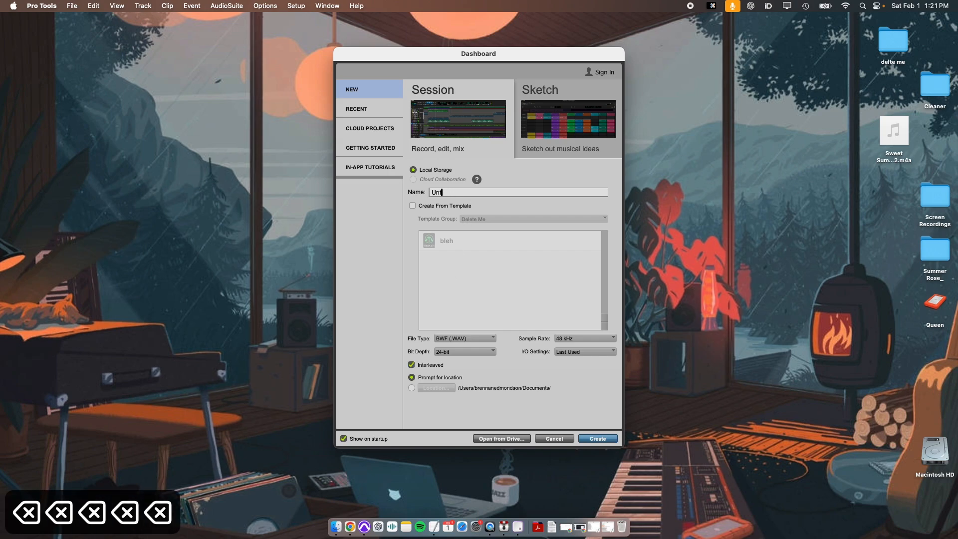
text(Summer Rose-)
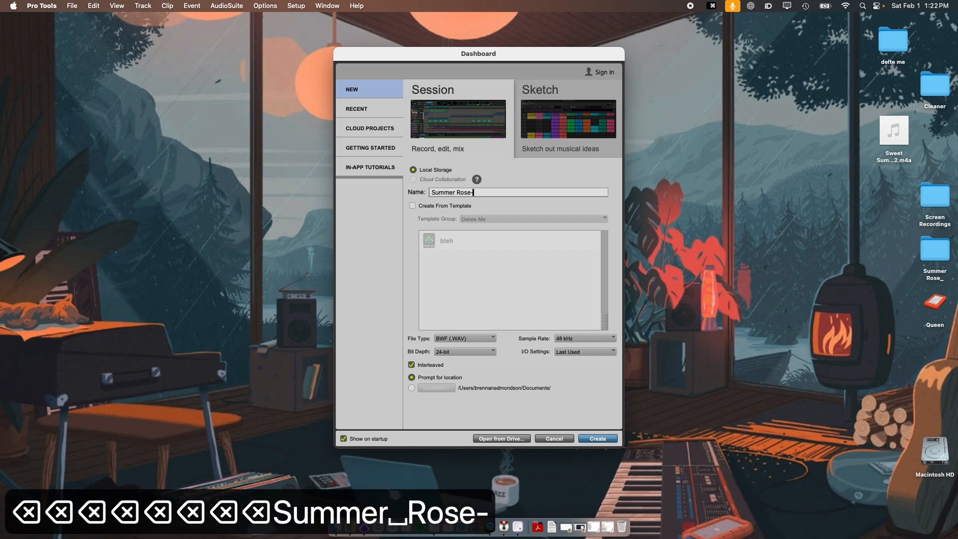
key(BackSpace)
text(_)
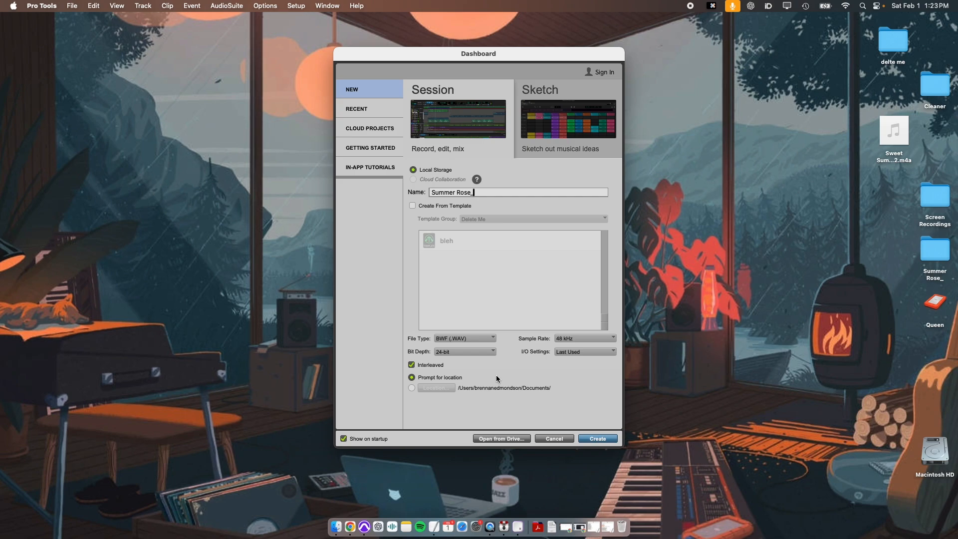
Step: Create the session and save it inside the Capstone 2025 folder
click(598, 438)
click(235, 210)
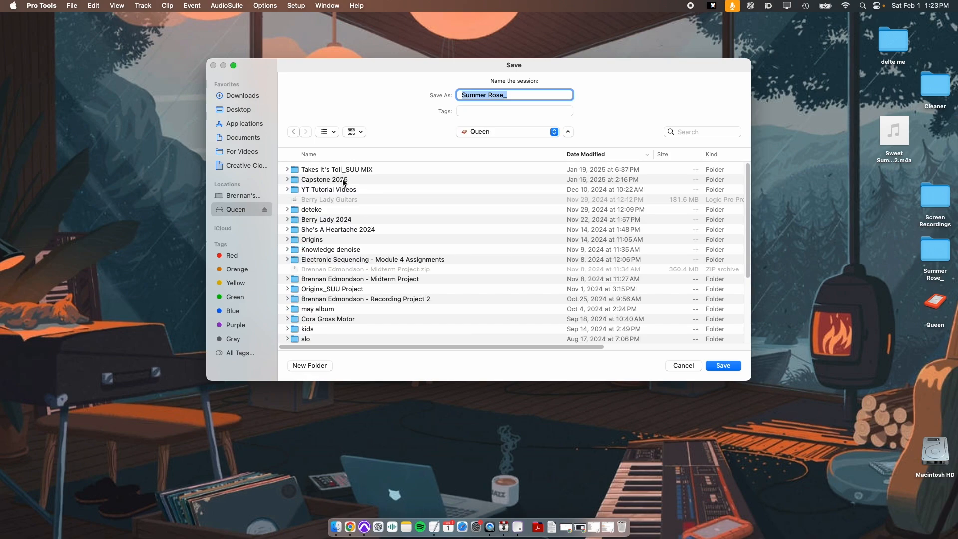
double_click(343, 180)
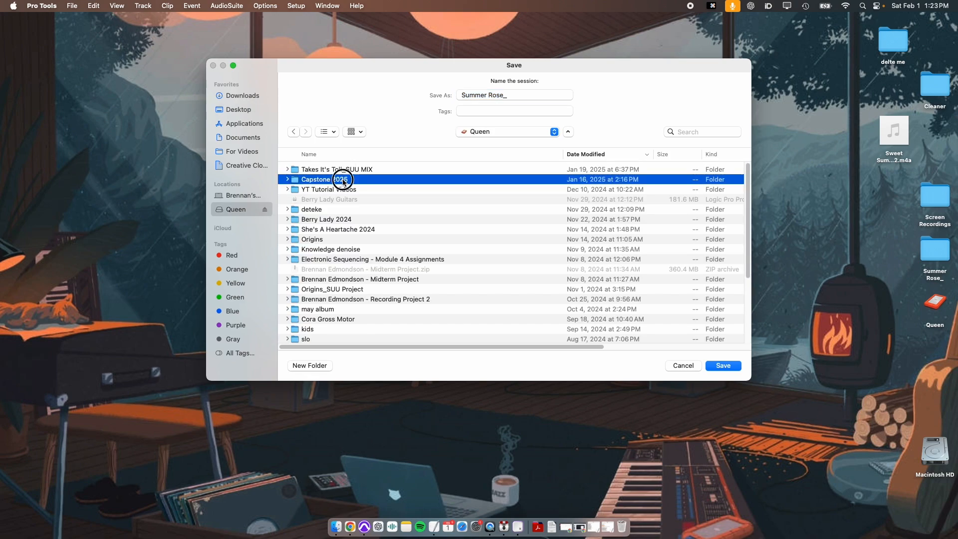
click(723, 367)
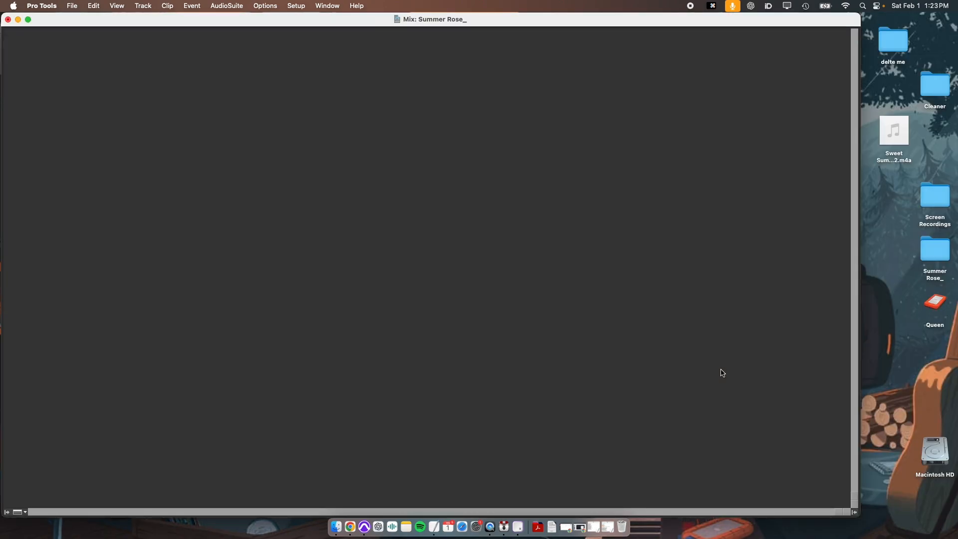
Step: Switch to the Edit window and maximize it
double_click(490, 25)
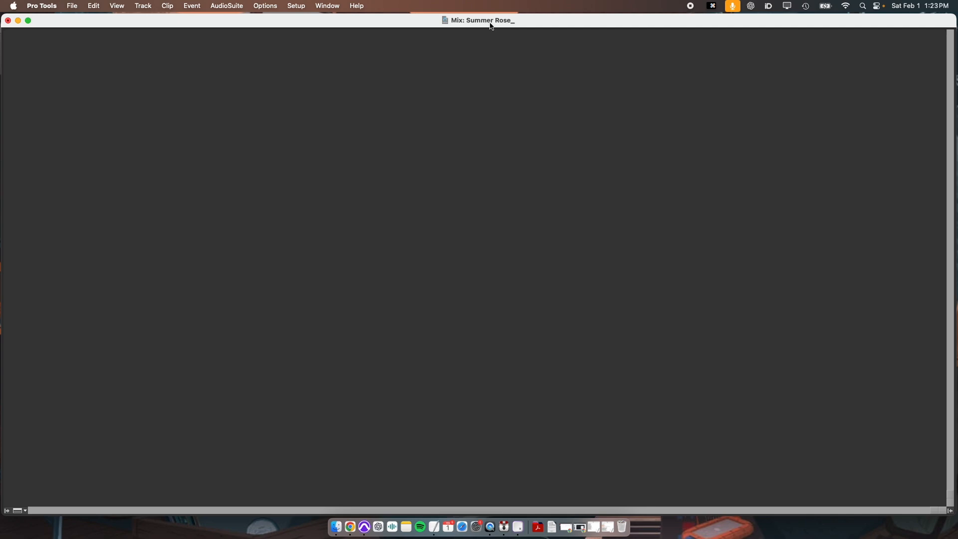
key(super+equal)
double_click(488, 25)
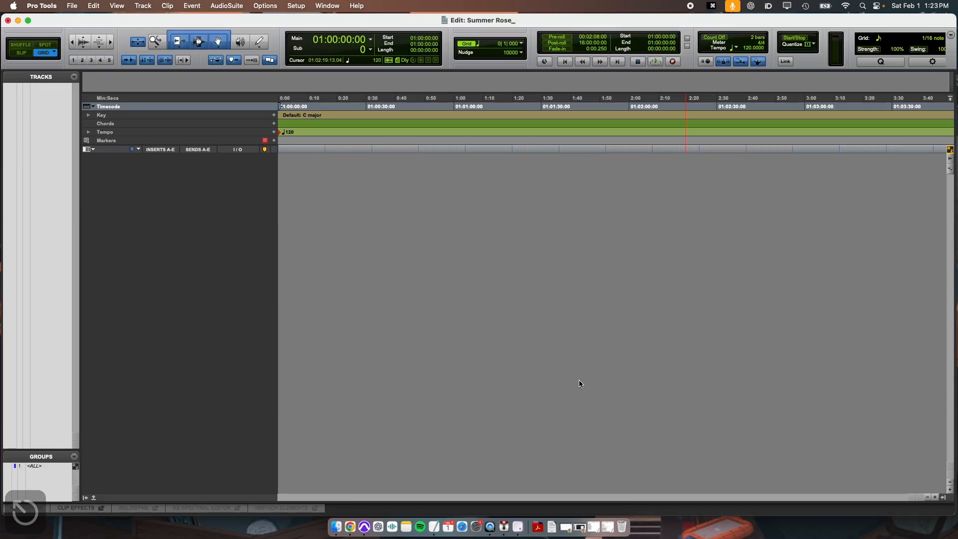
Step: Import and convert the audio file Sweet Summer Rose 2.m4a into the session as a new track
key(shift+super+i)
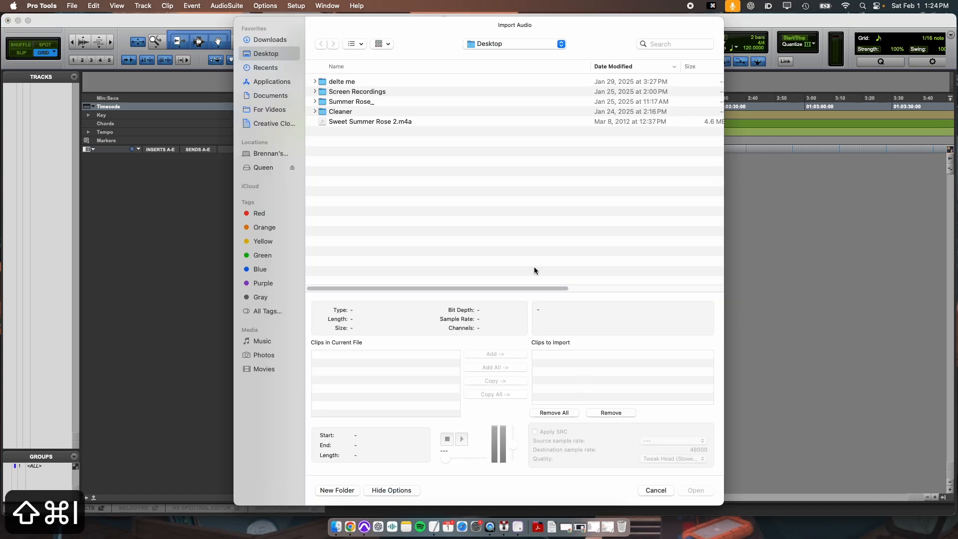
click(355, 121)
click(488, 381)
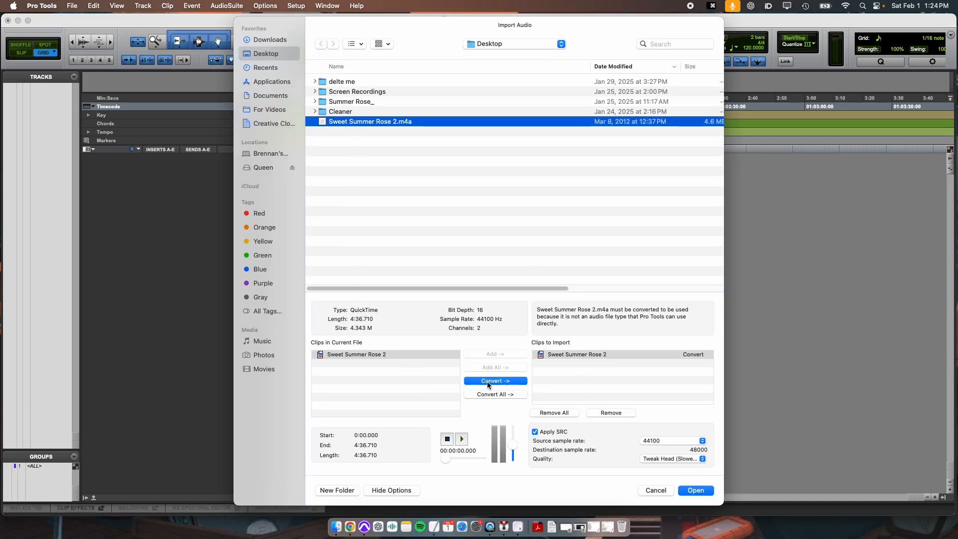
click(695, 490)
key(Return)
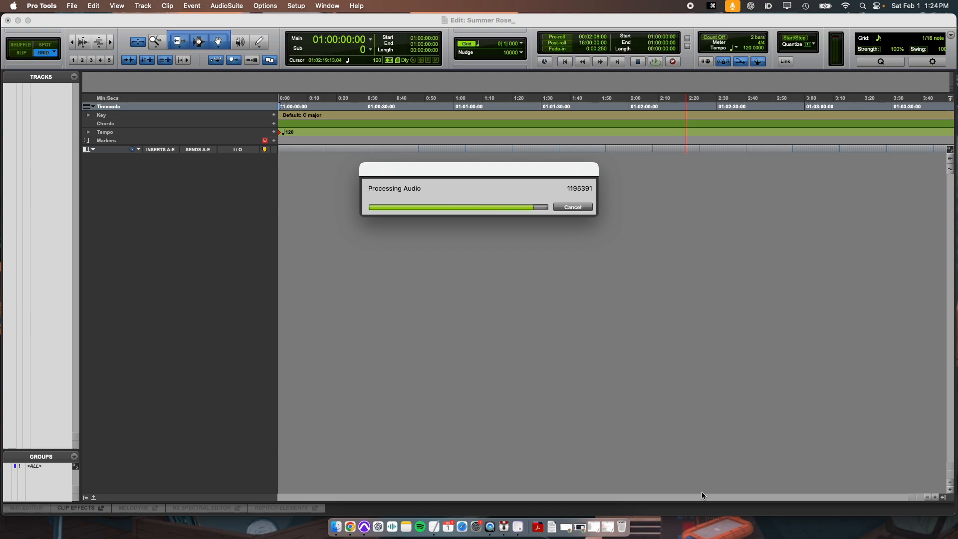
key(Return)
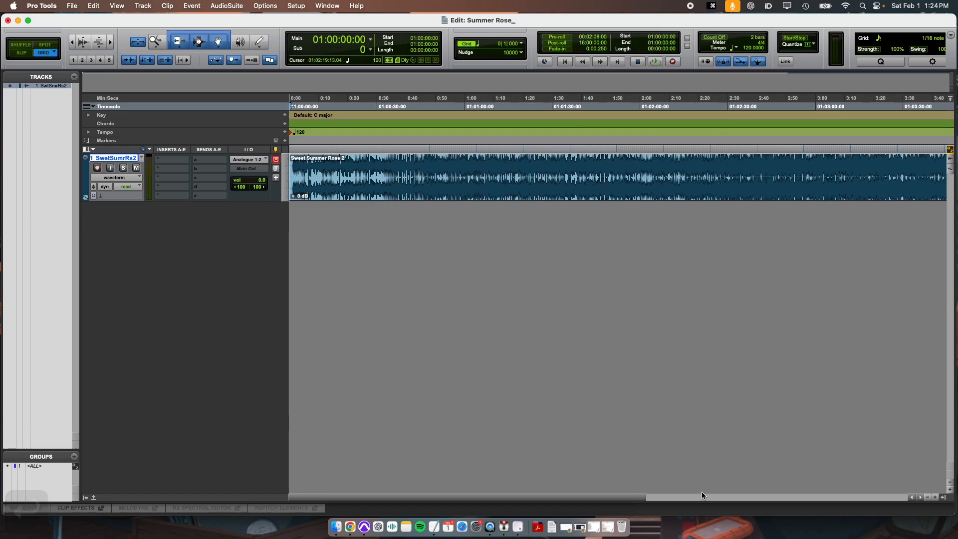
Step: Increase the height of the Sweet Summer Rose audio track and return to the session start
key(r)
key(t)
key(r)
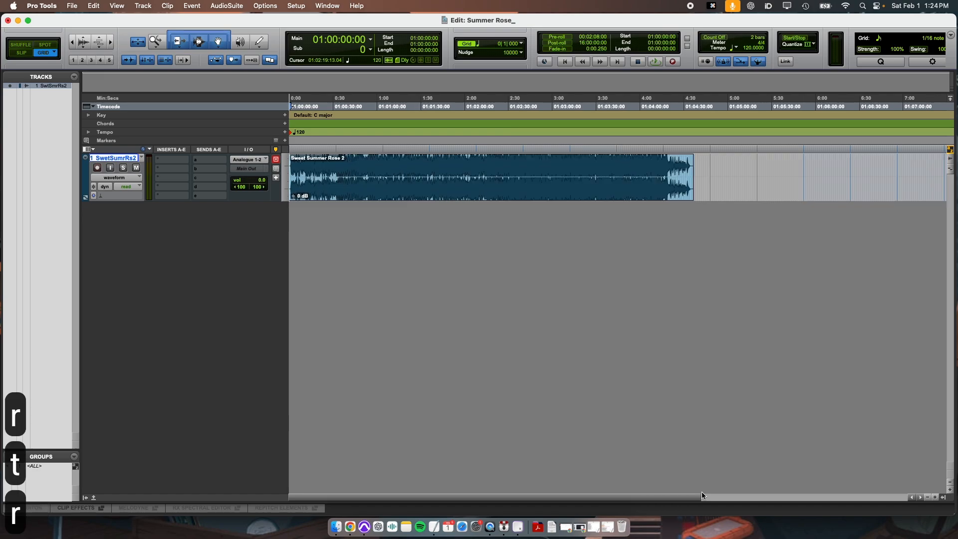
key(t)
key(Return)
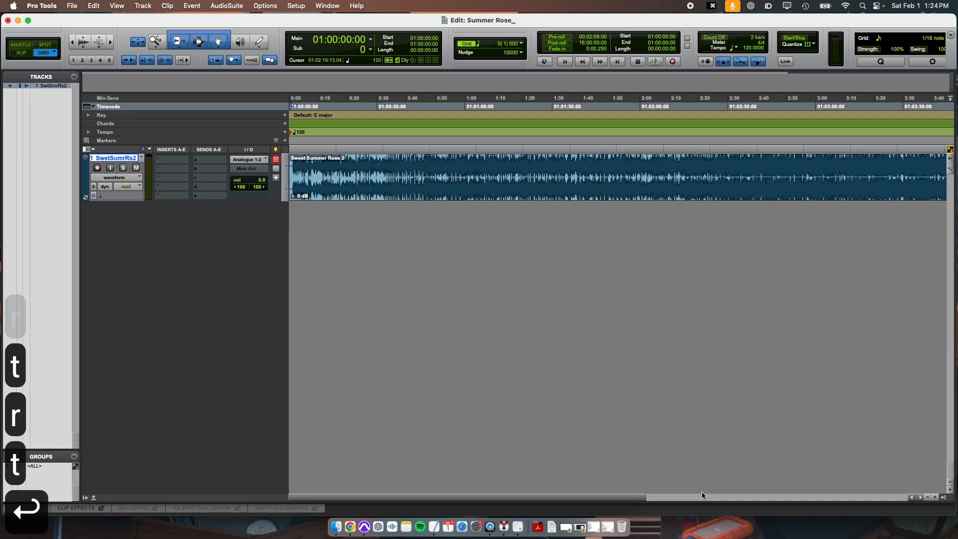
key(ctrl+Up)
key(ctrl+Up)
key(Return)
Step: Play back the track from the start and stop it
key(space)
key(t)
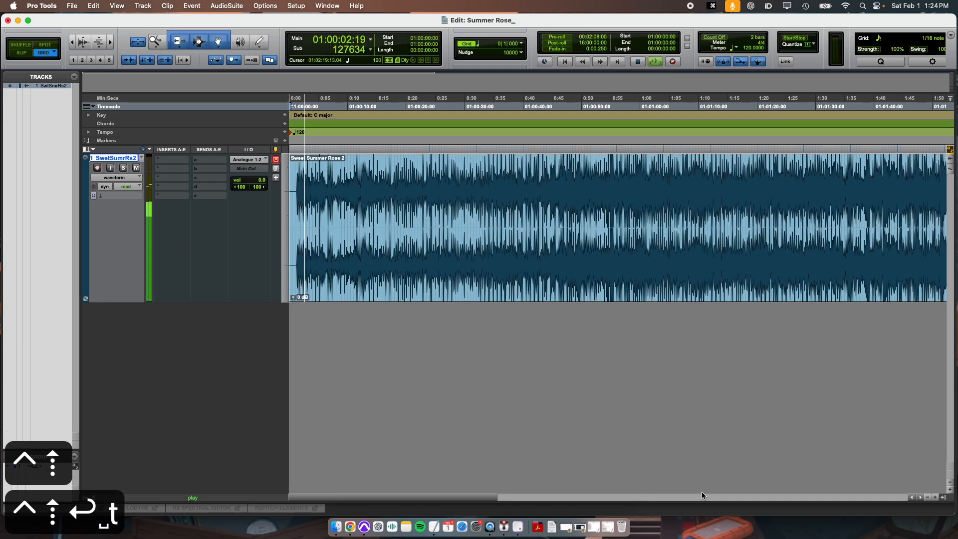
key(space)
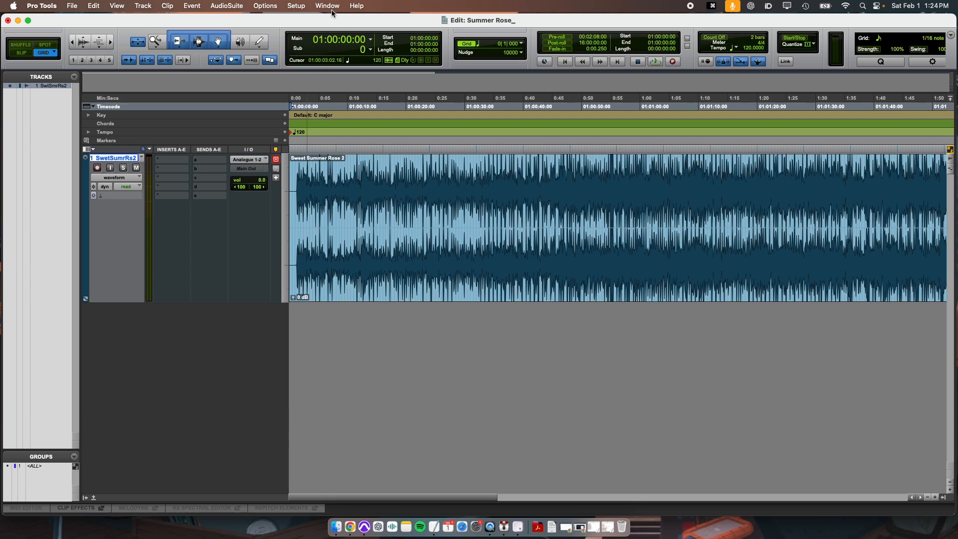
Step: Review the Playback Engine settings and close the dialog
click(297, 6)
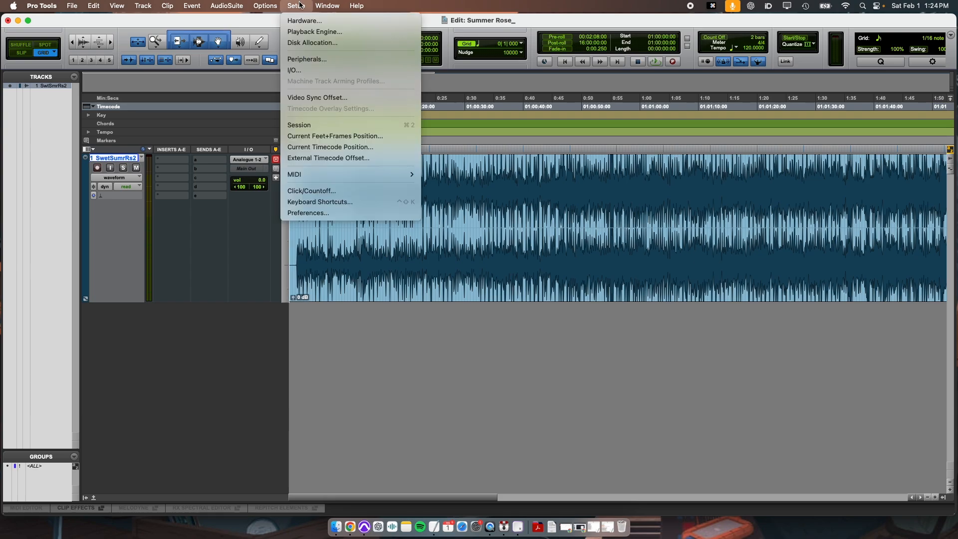
click(302, 32)
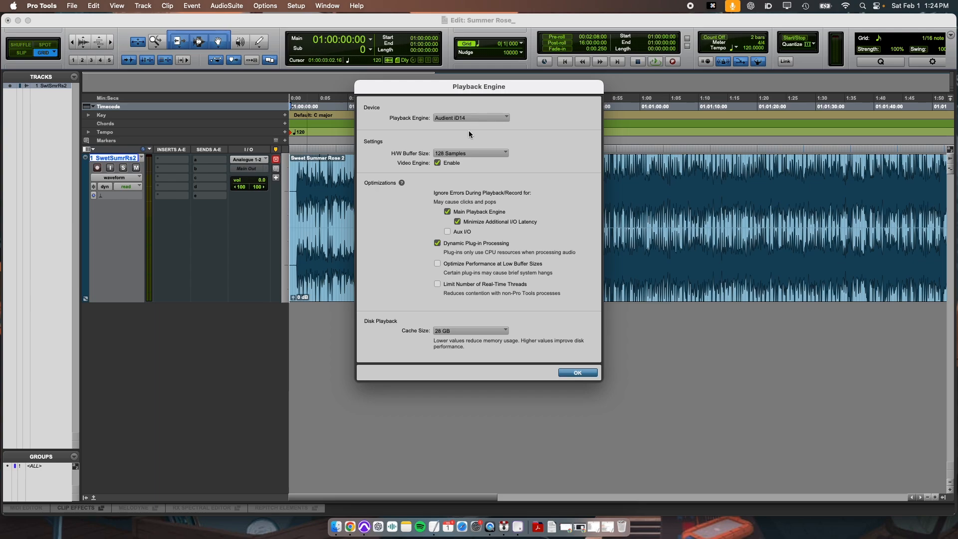
click(577, 373)
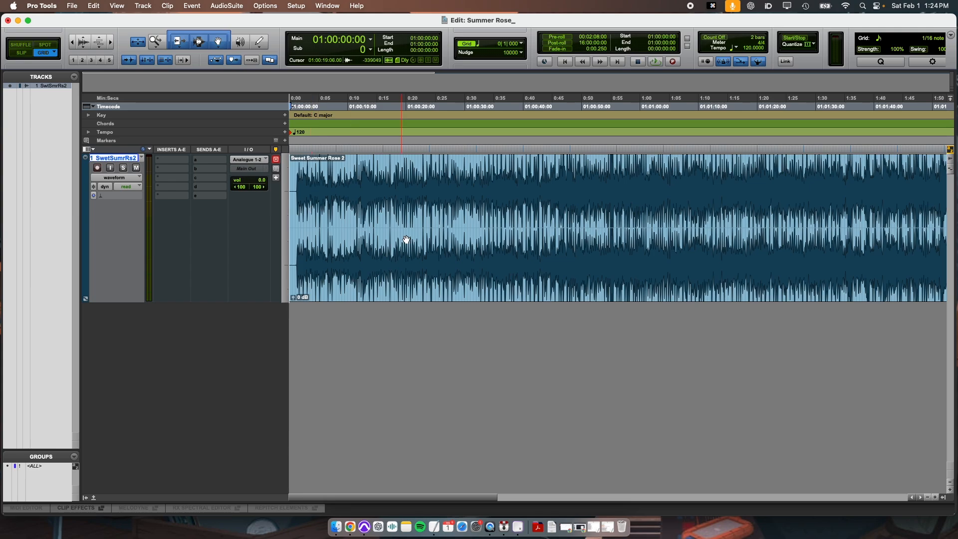
Step: Examine the I/O Setup output and bus pages, including the Main Out bus mapping, then close the dialog
click(296, 5)
click(303, 71)
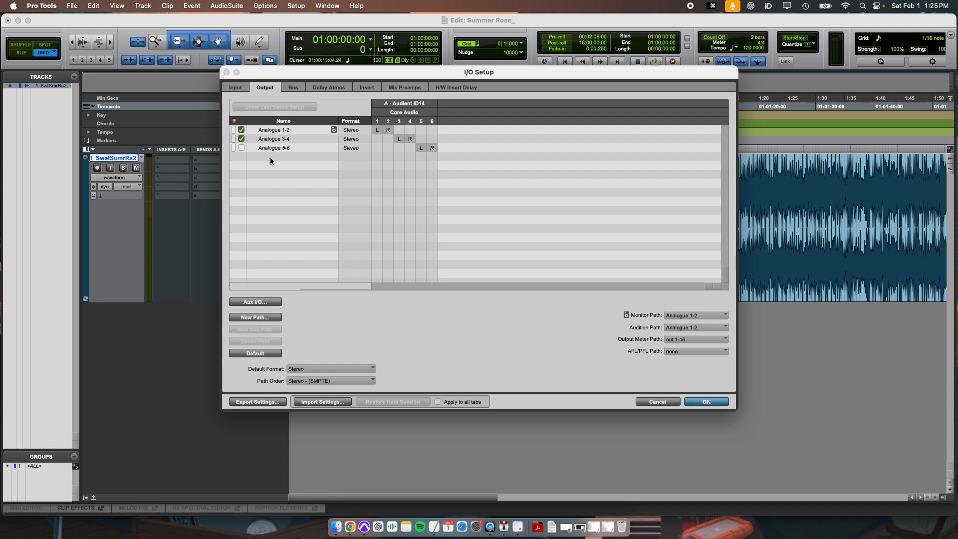
click(295, 86)
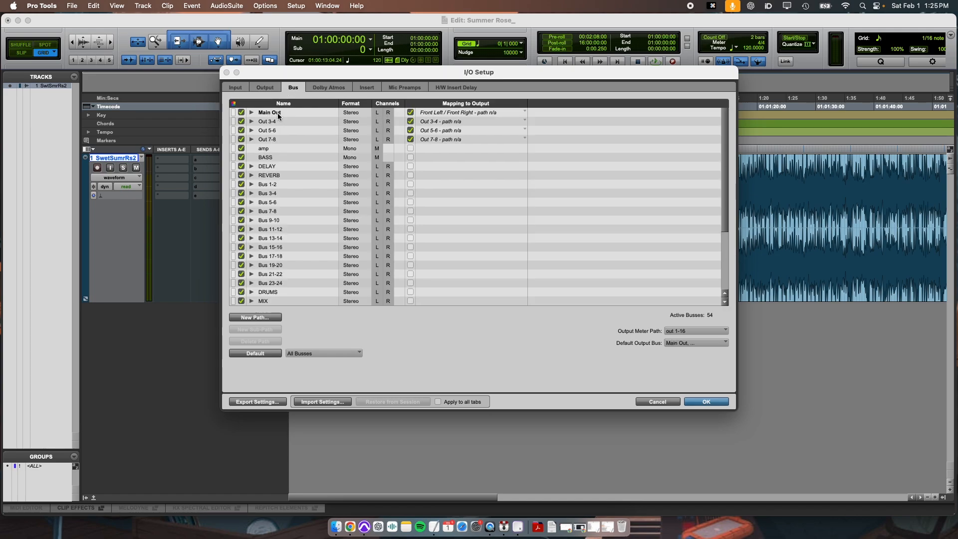
click(267, 89)
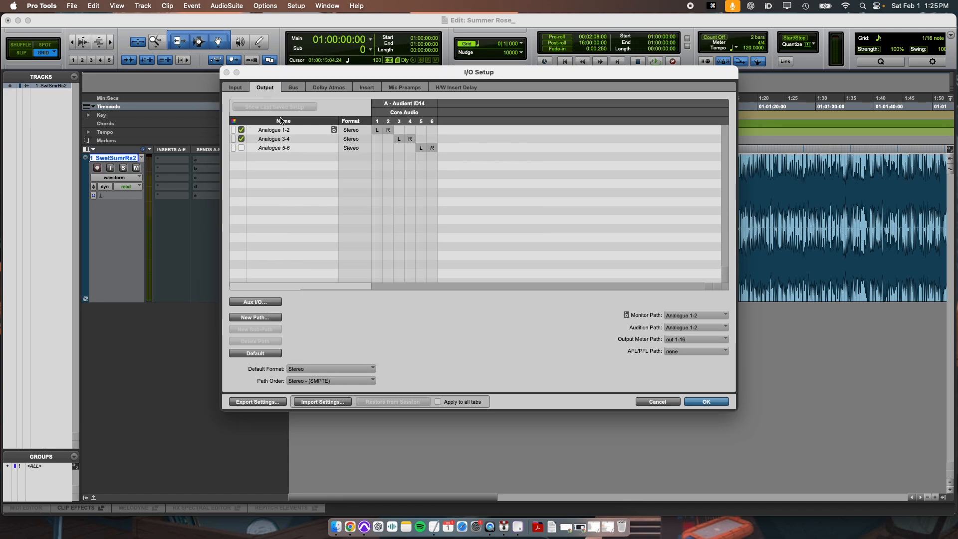
click(292, 88)
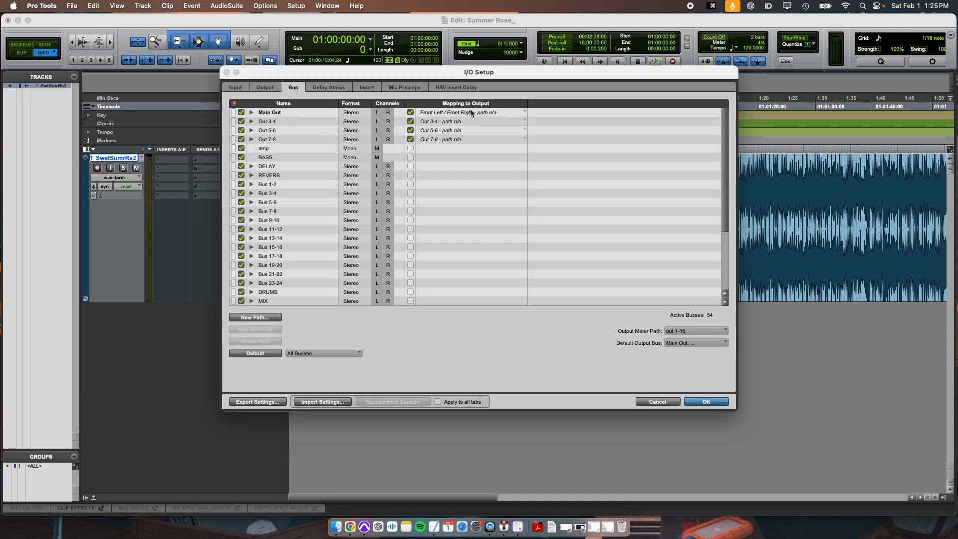
click(266, 88)
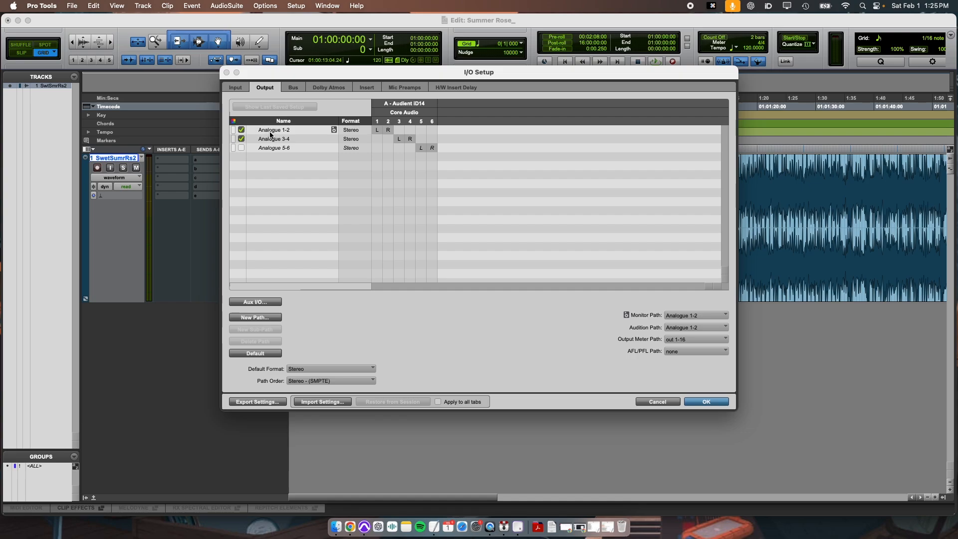
click(291, 88)
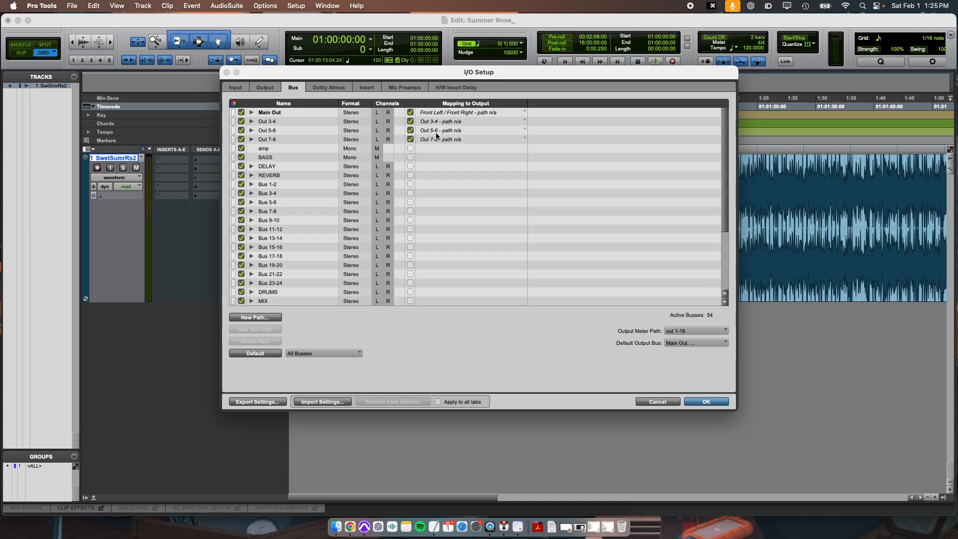
click(410, 113)
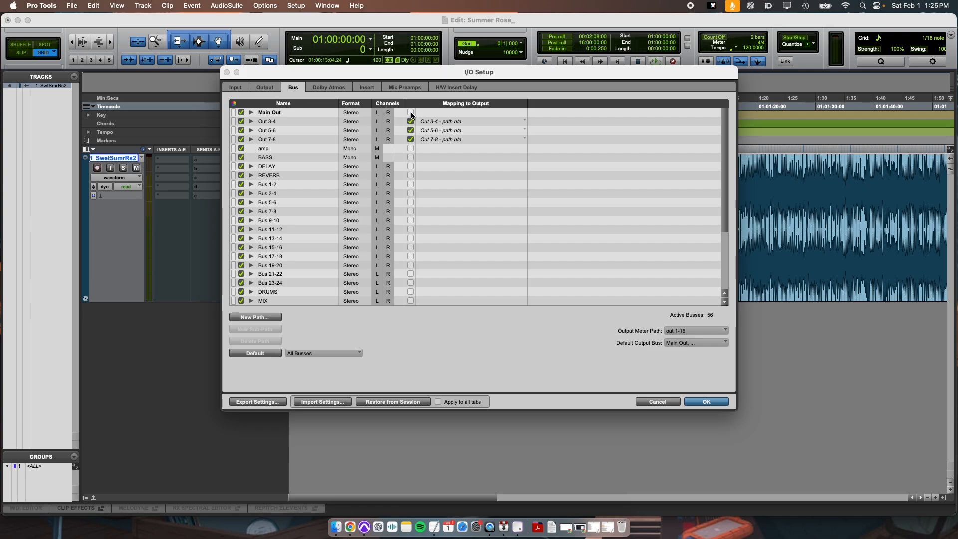
click(410, 113)
click(705, 401)
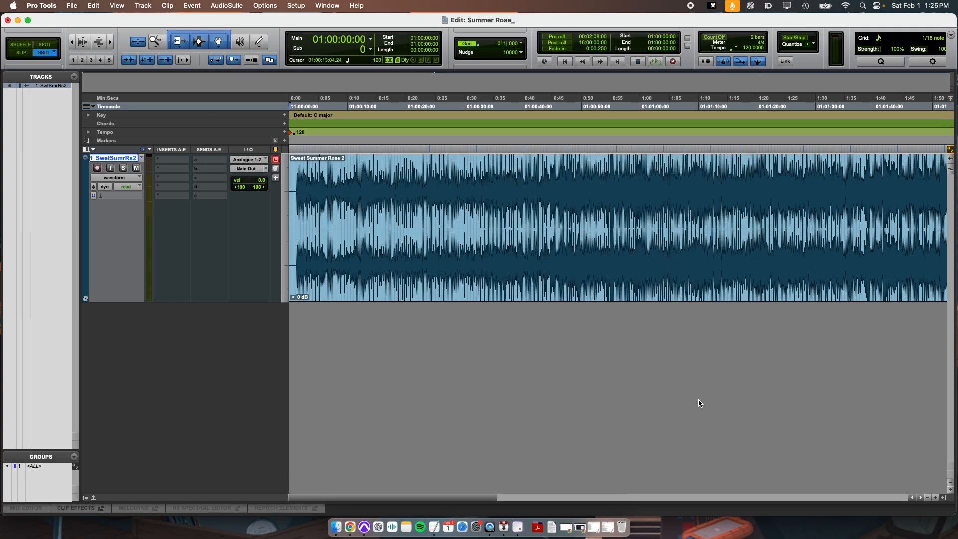
Step: Play the track from the start to check the audio output
key(Return)
key(space)
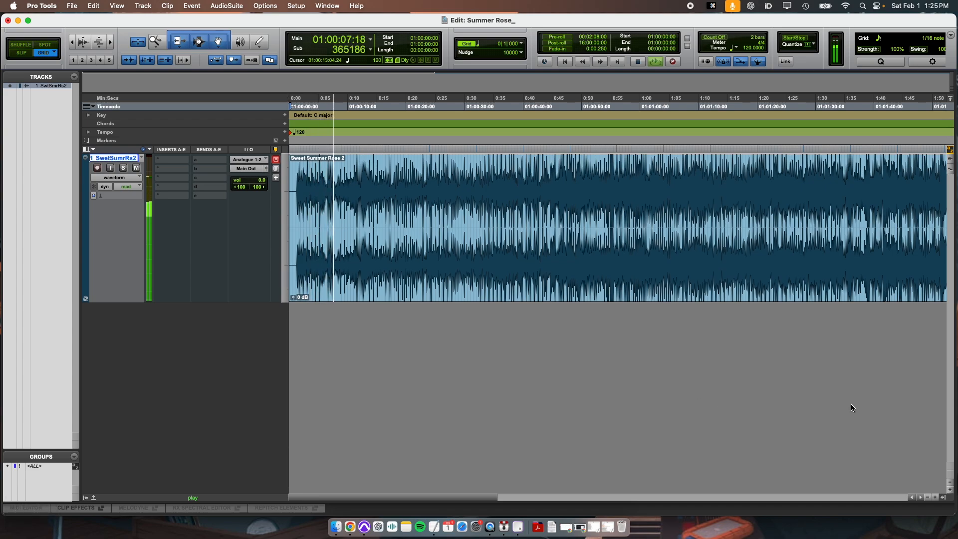
key(t)
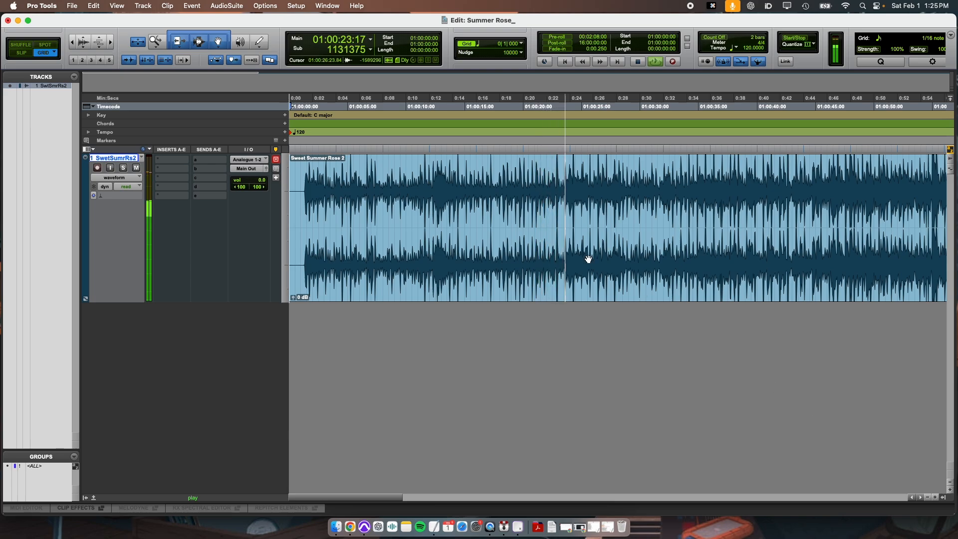
key(space)
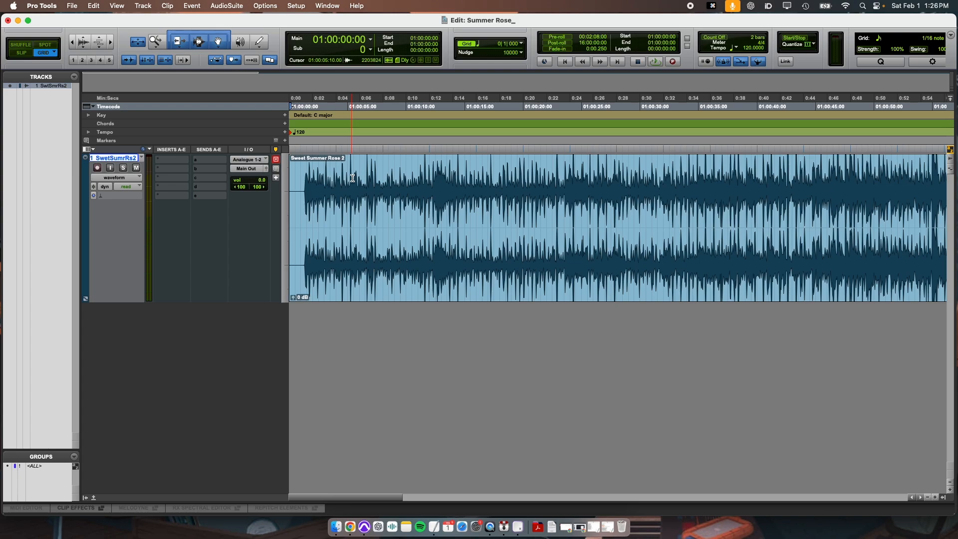
Step: Create a click track and mute it
click(143, 5)
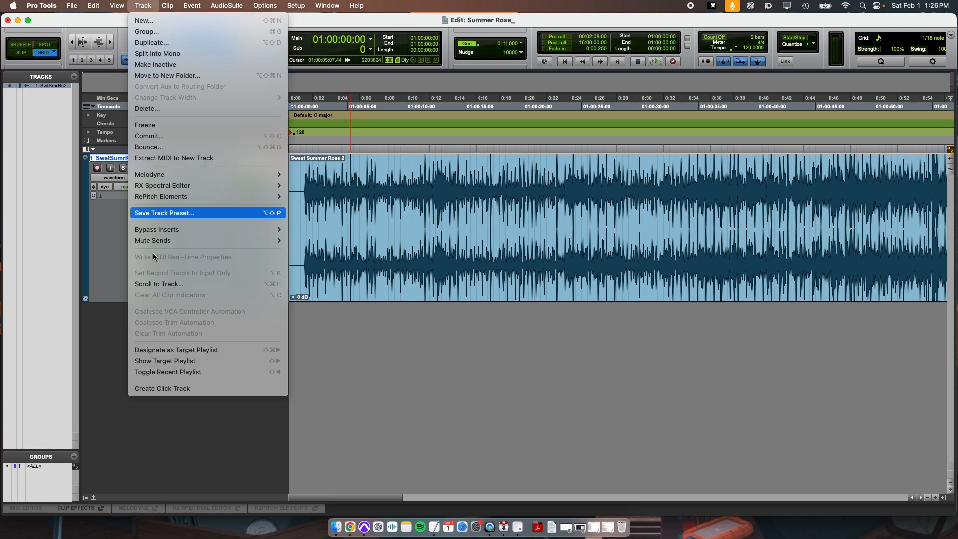
click(163, 388)
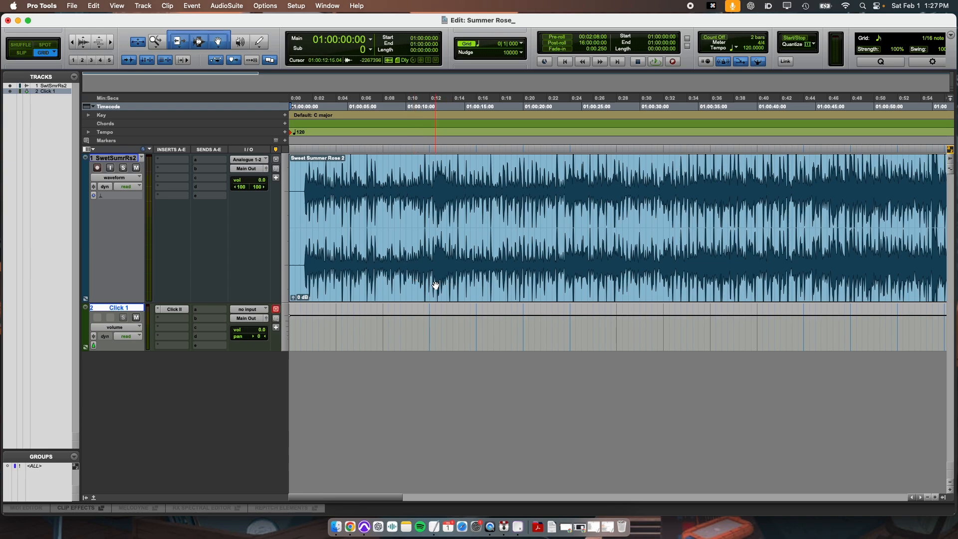
click(136, 317)
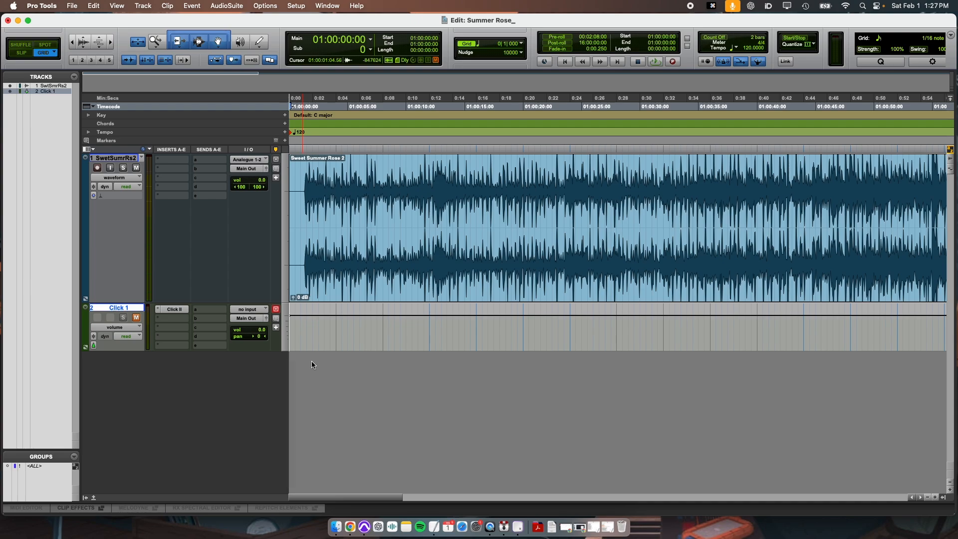
Step: Play the session from the start and follow the playback
key(Return)
key(Return)
key(space)
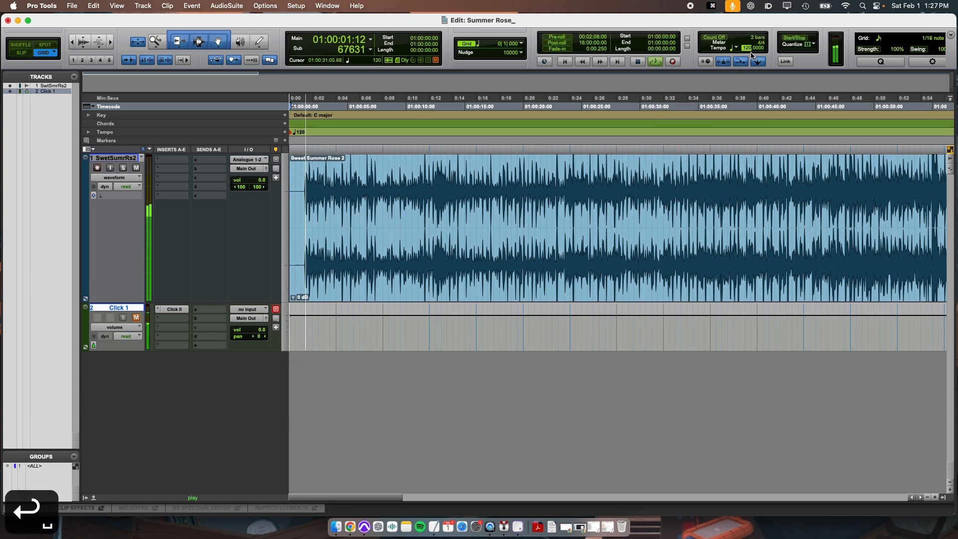
key(t)
key(t)
key(t)
key(t)
key(t)
key(t)
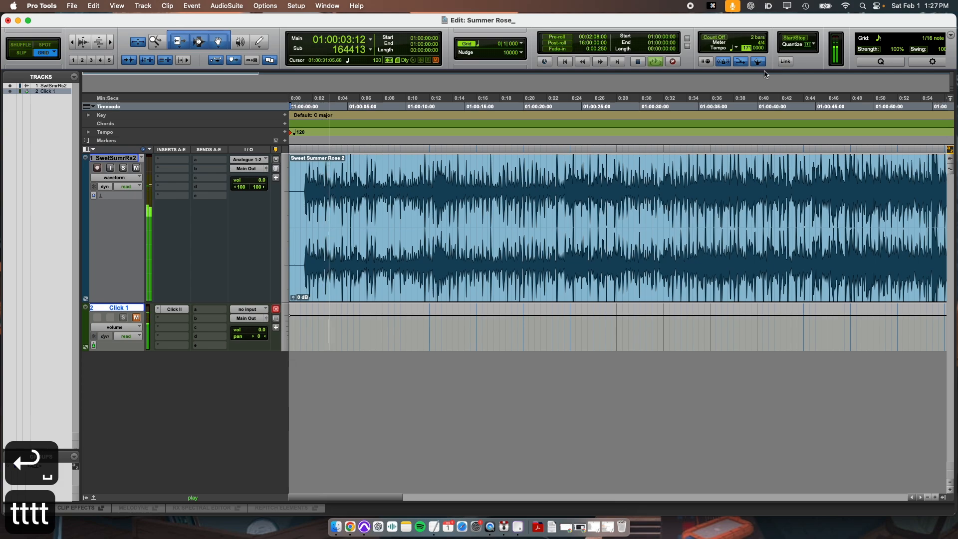
key(t)
key(t)
key(t)
key(t)
key(t)
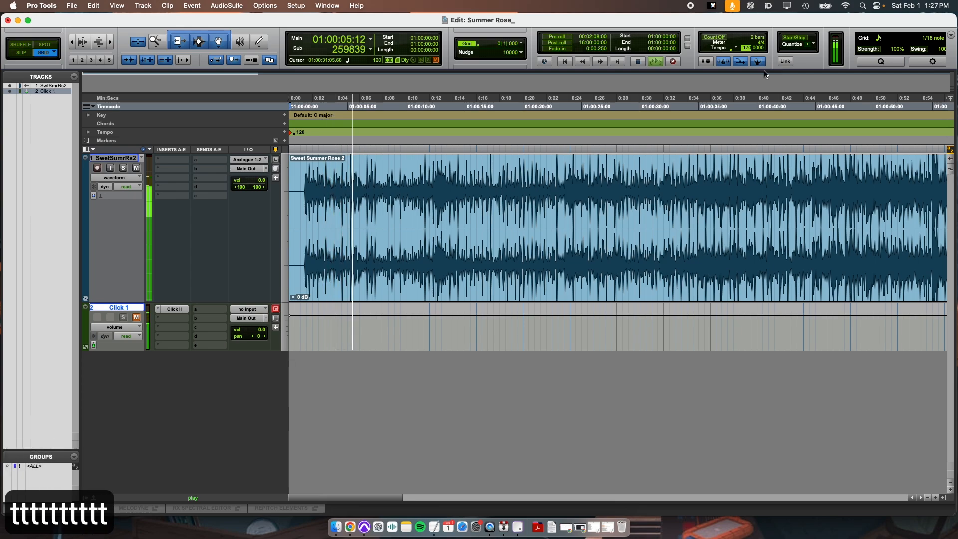
key(t)
key(t)
key(t)
key(t)
key(t)
key(t)
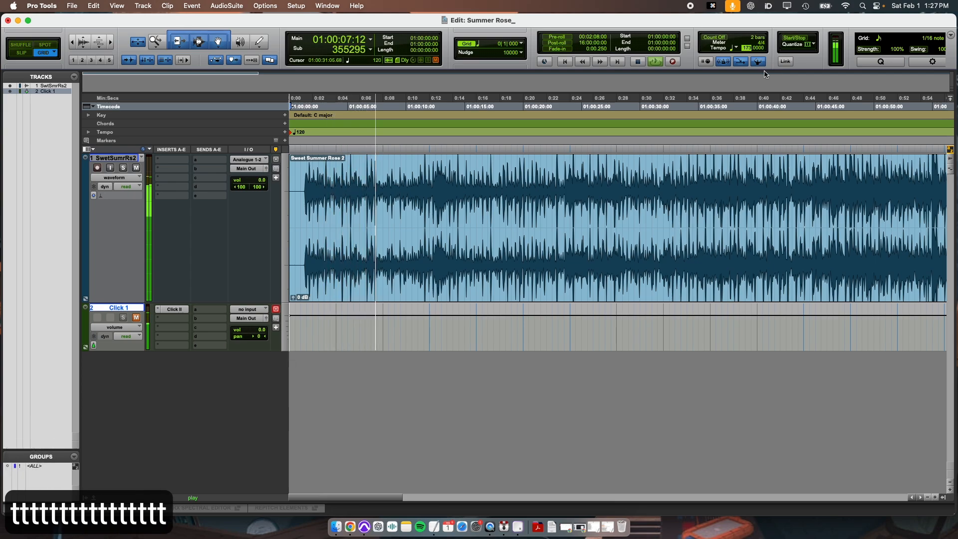
key(t)
key(t)
key(t)
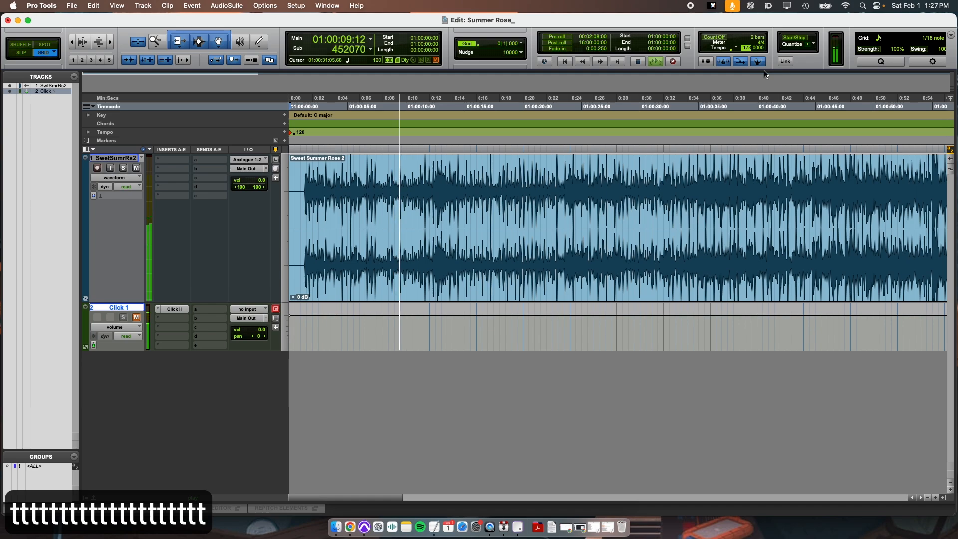
Step: Play the song from several points in the timeline to listen to its opening section
click(525, 223)
key(space)
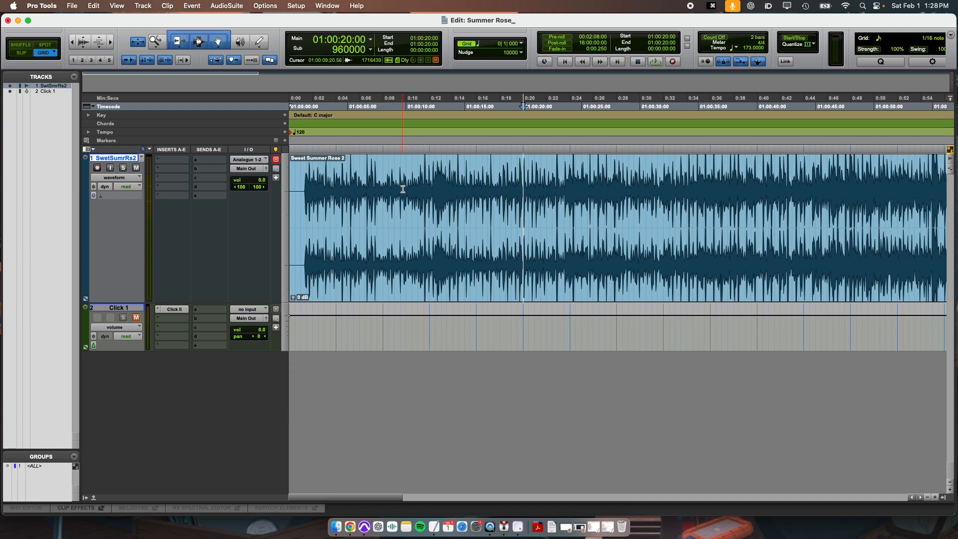
key(super+3)
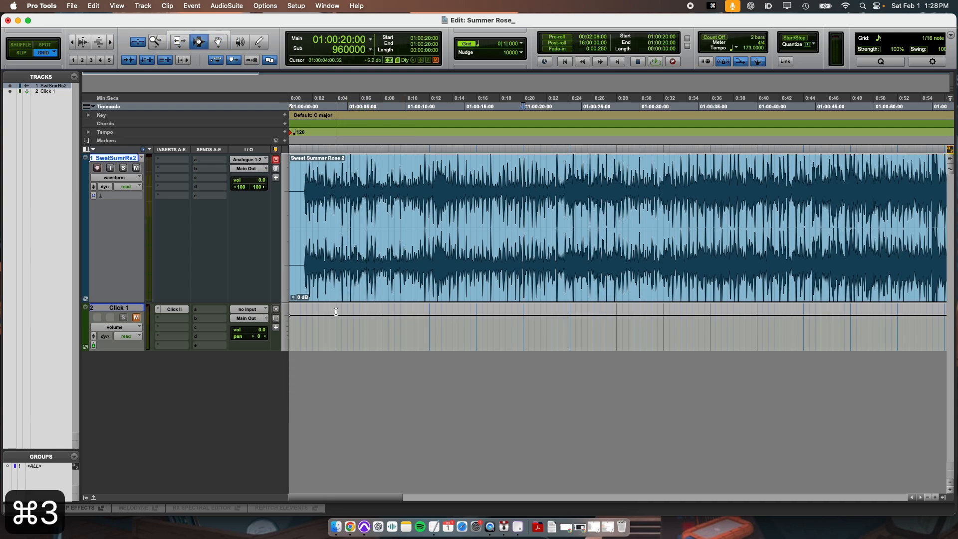
click(383, 106)
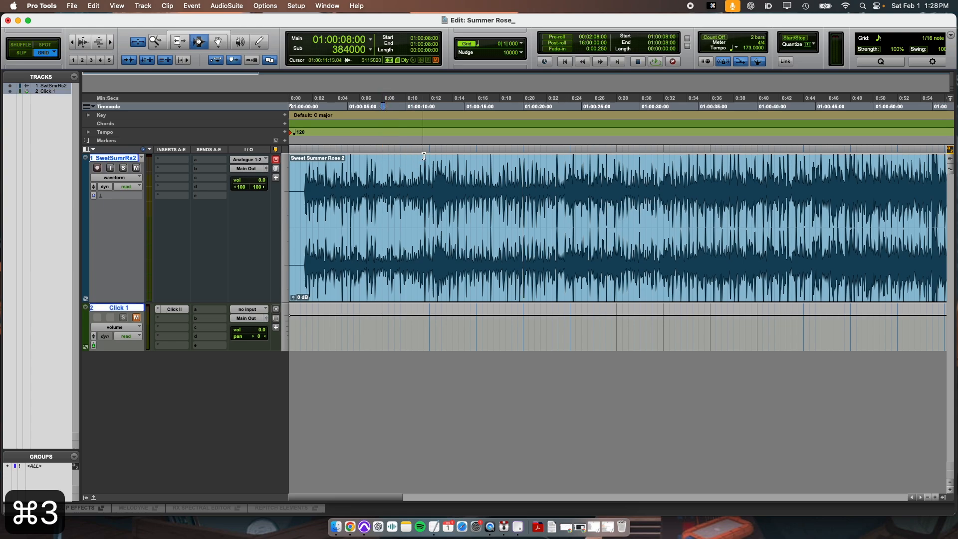
click(428, 159)
click(474, 168)
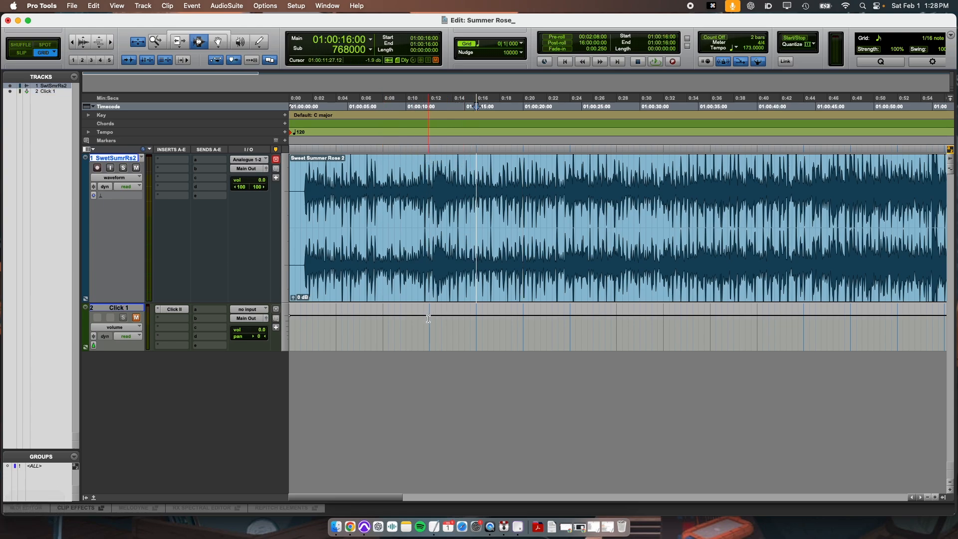
click(331, 332)
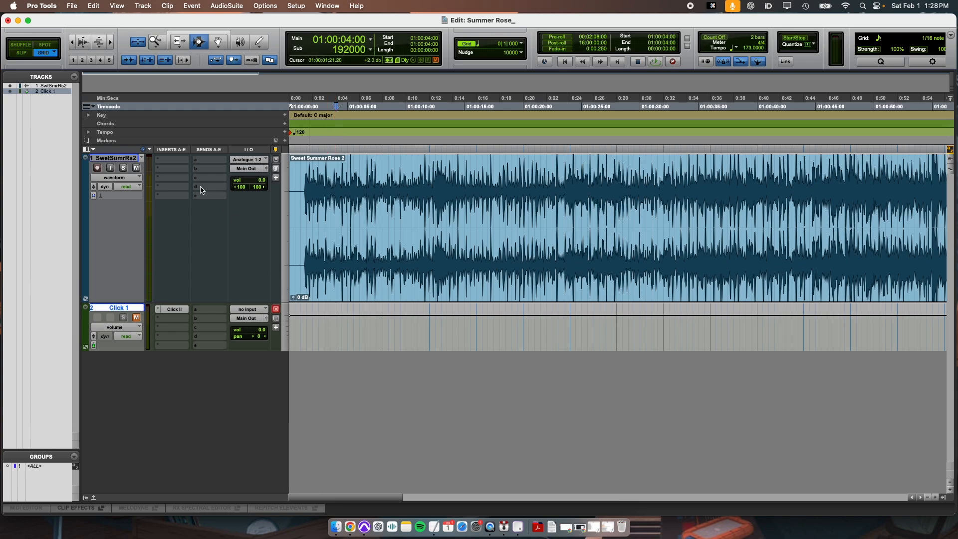
Step: Show the Meter ruler among the timeline rulers and return the cursor to the session start
right_click(161, 120)
click(152, 202)
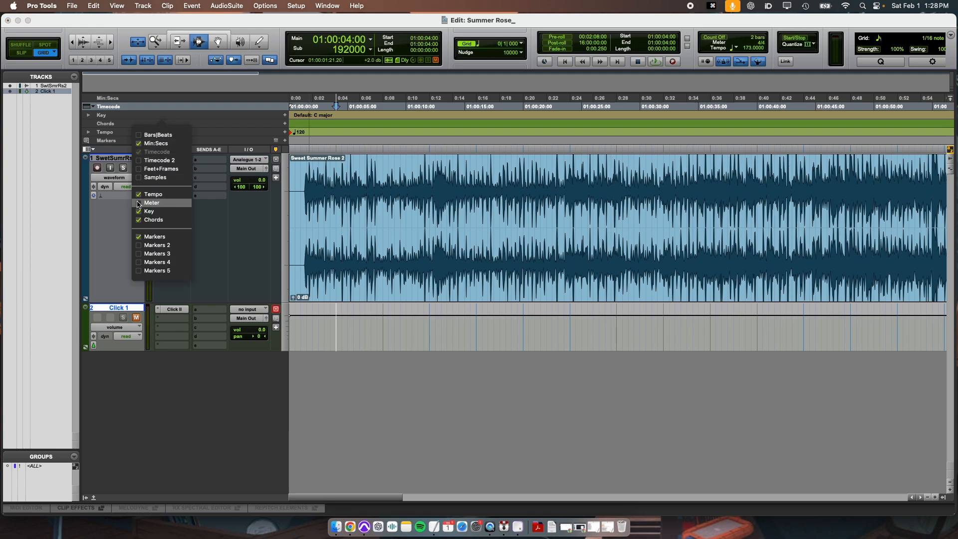
click(324, 132)
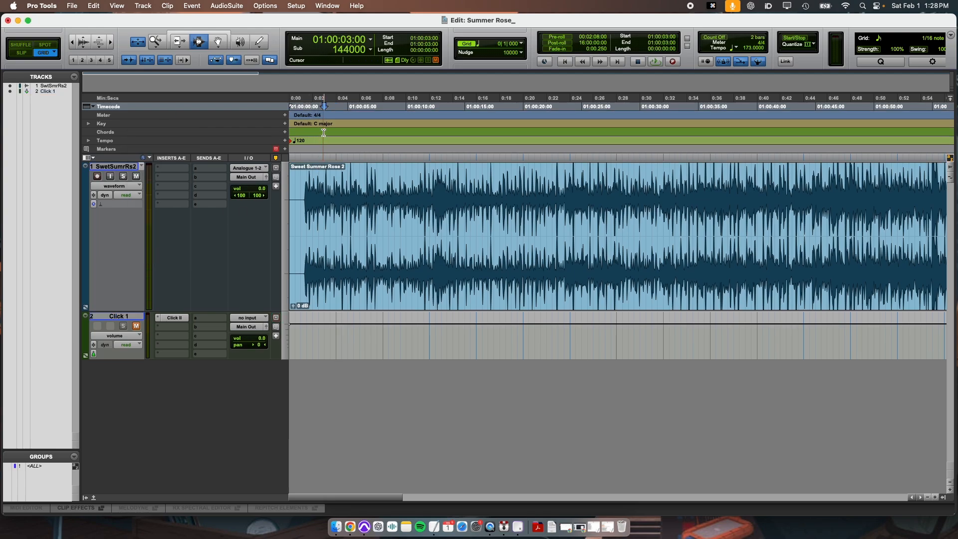
key(Return)
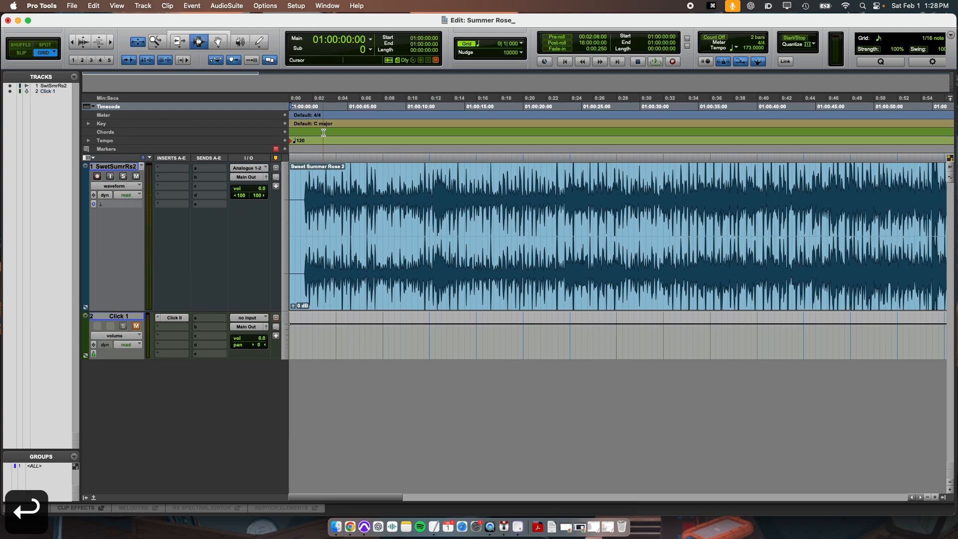
click(285, 116)
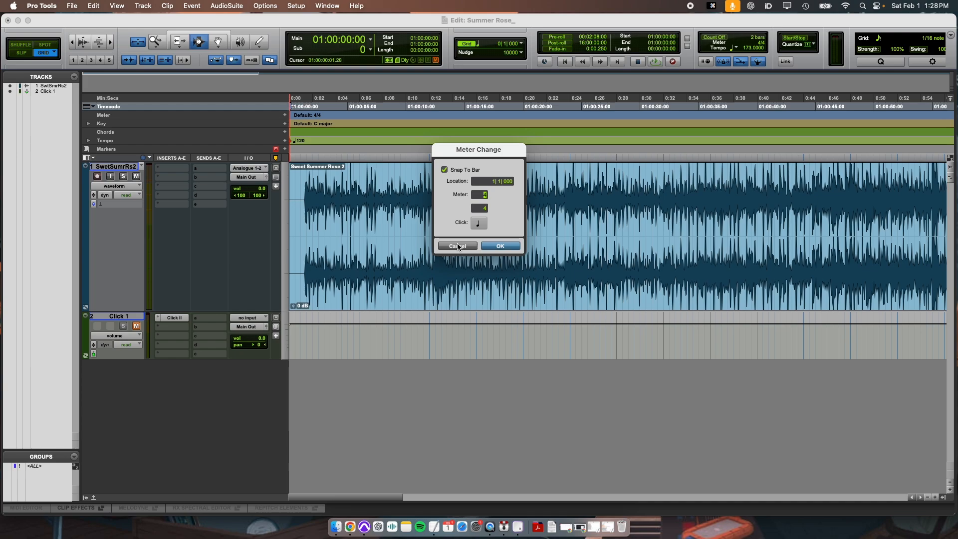
click(474, 246)
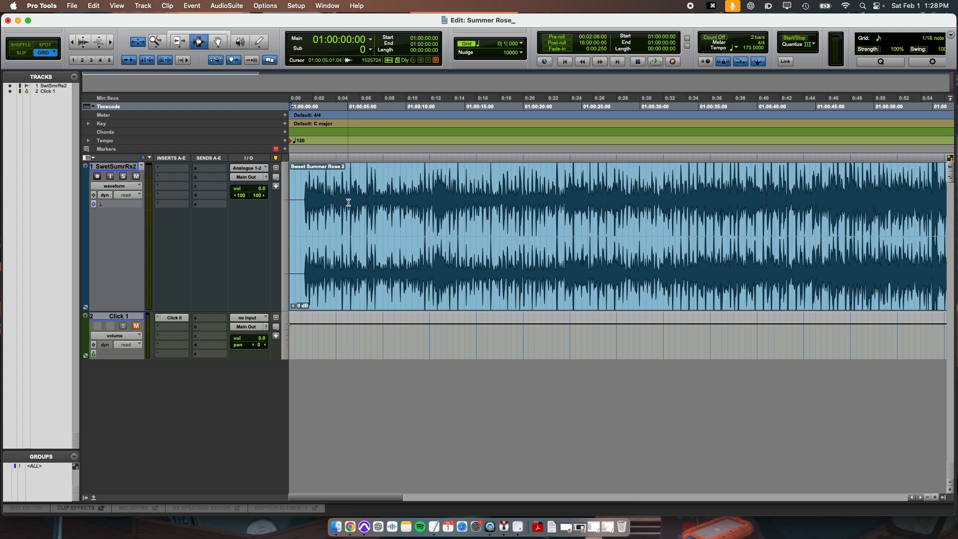
Step: Zoom in on the song's first transient near 1 second, then zoom out and play from about 9 seconds
key(Return)
click(304, 214)
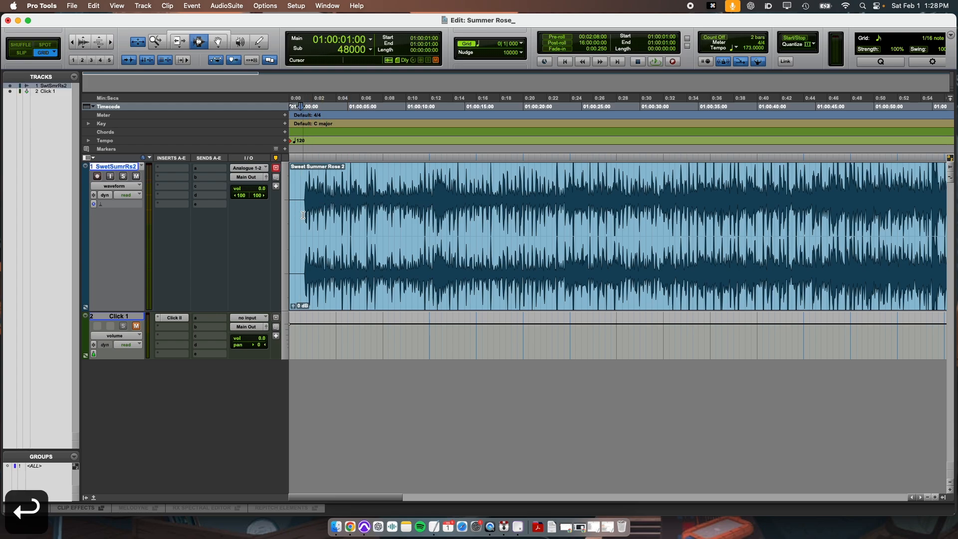
key(t)
key(t)
key(t)
key(t)
click(551, 203)
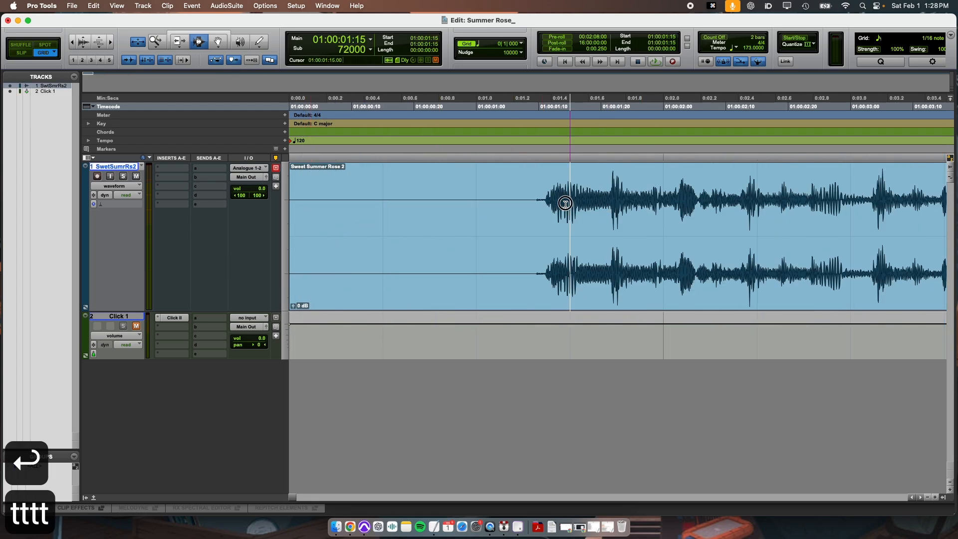
key(r)
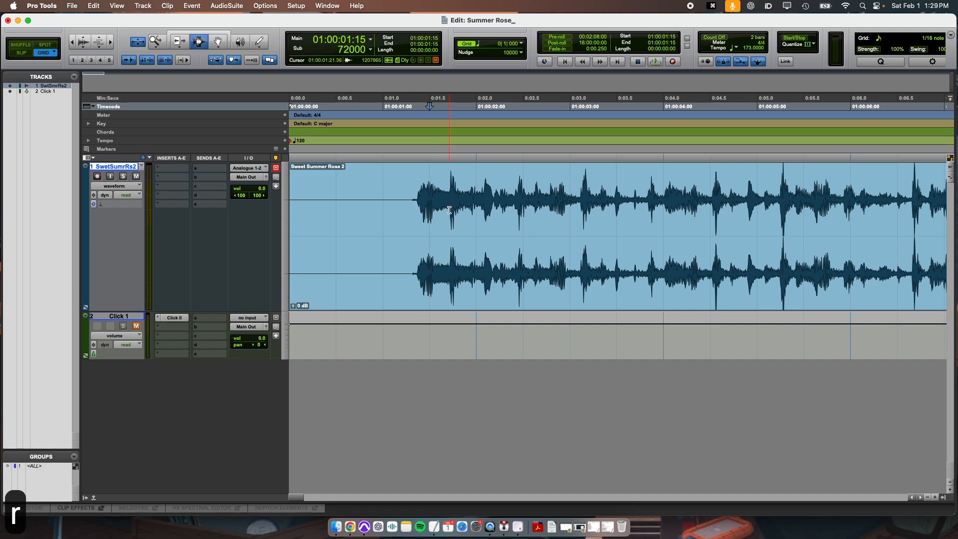
key(r)
key(r)
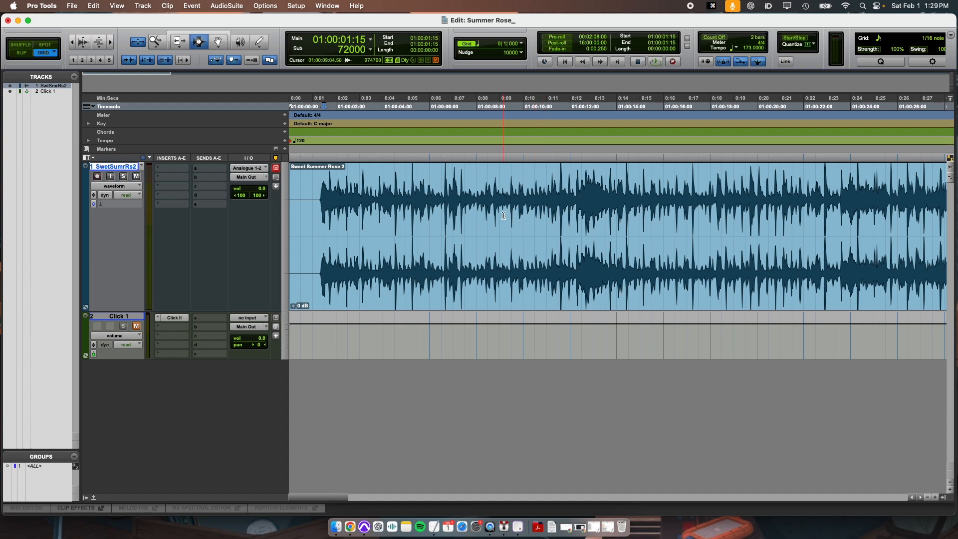
click(555, 218)
key(space)
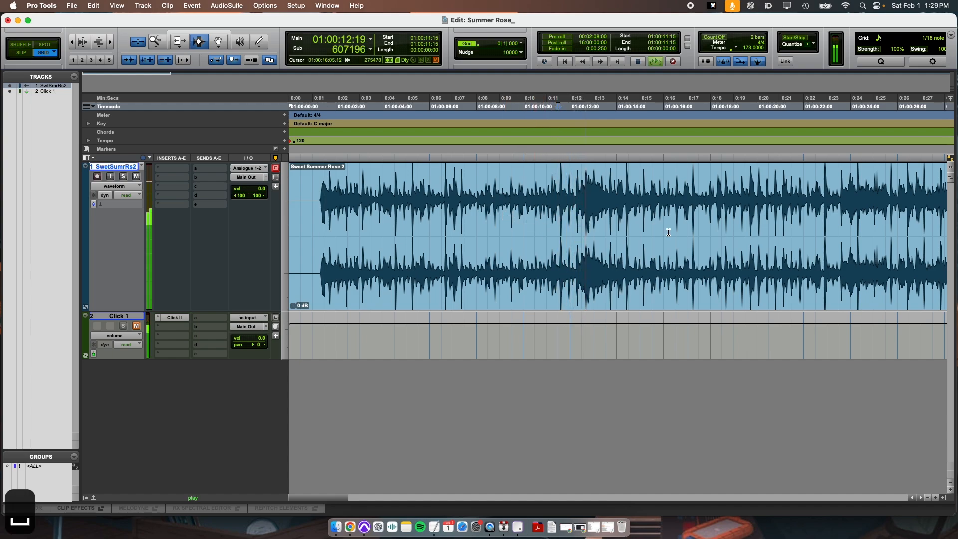
key(space)
Step: Zoom in around 10 to 12 seconds, playing and tabbing through transients to locate the strong downbeat
key(t)
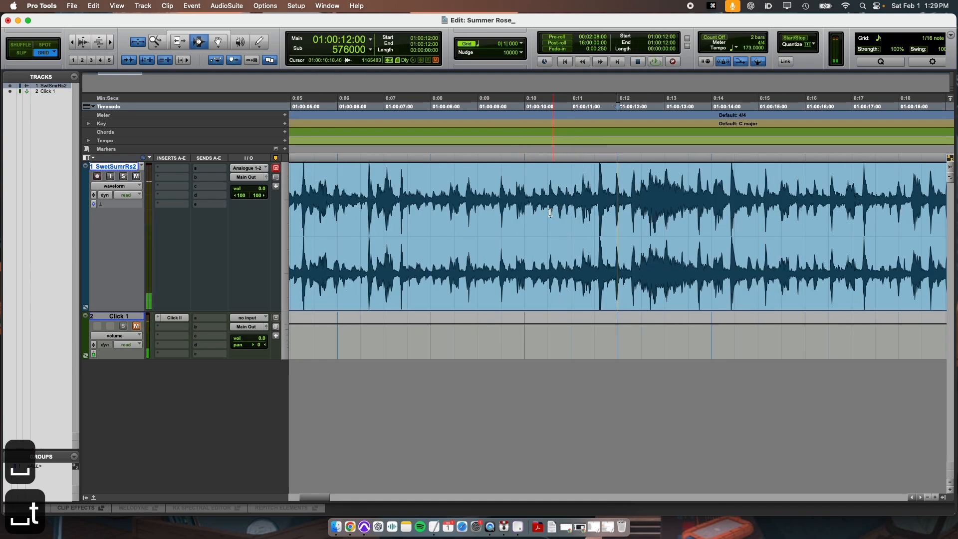
click(526, 215)
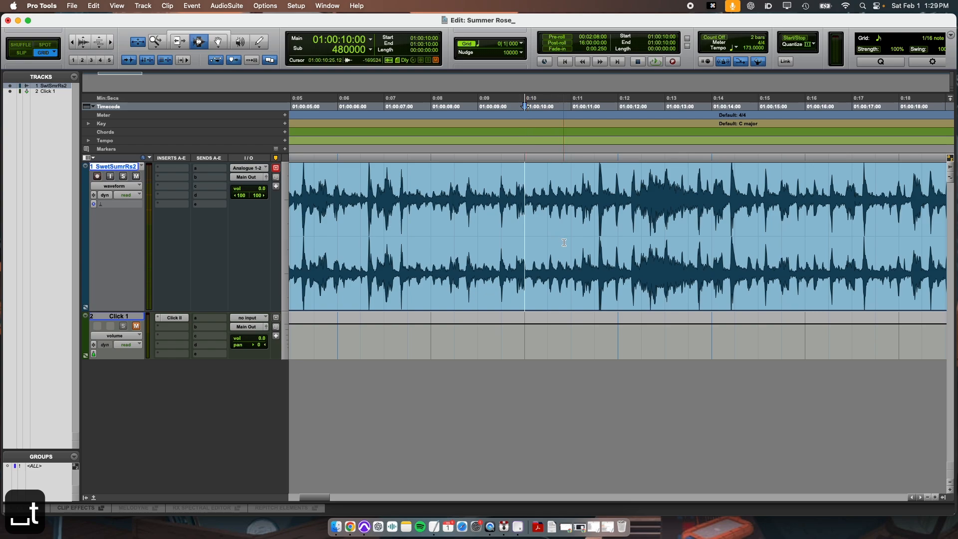
key(space)
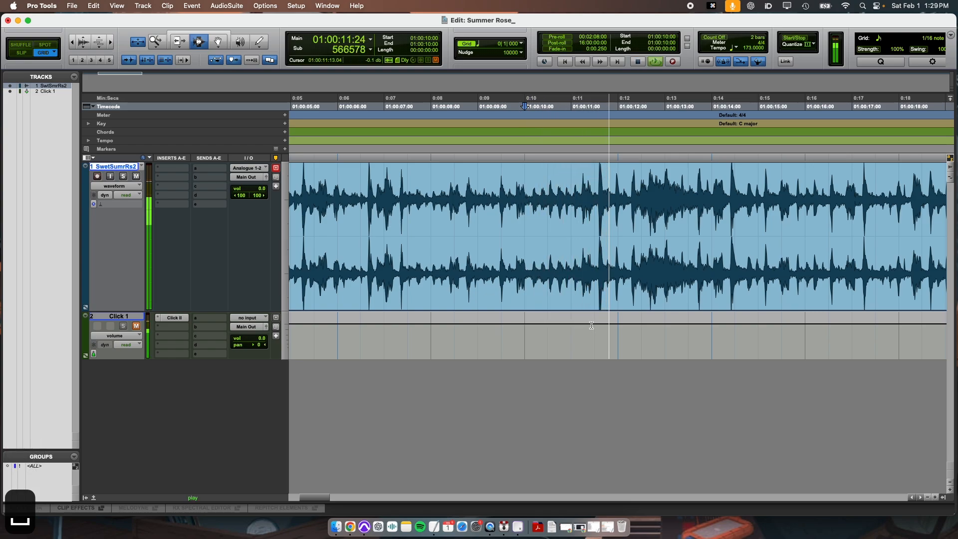
key(space)
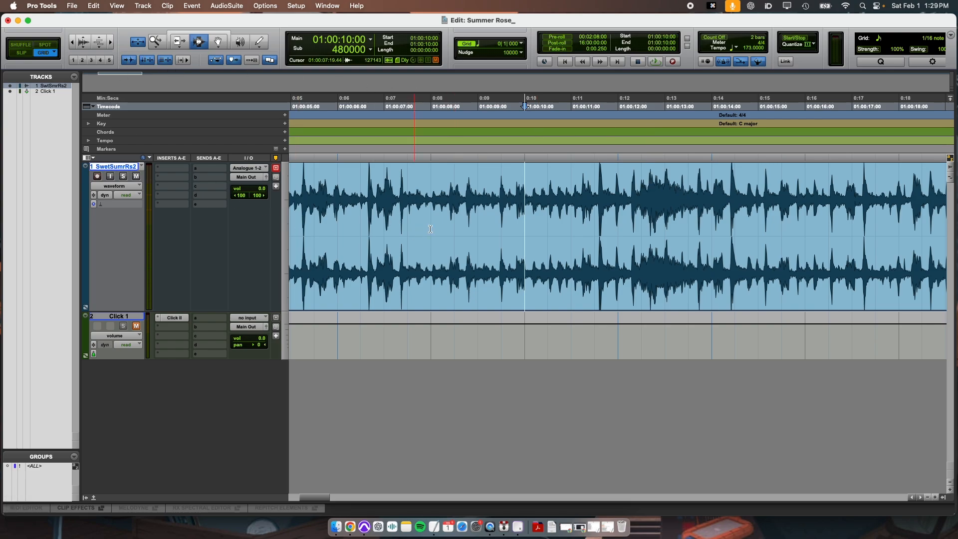
click(614, 204)
key(t)
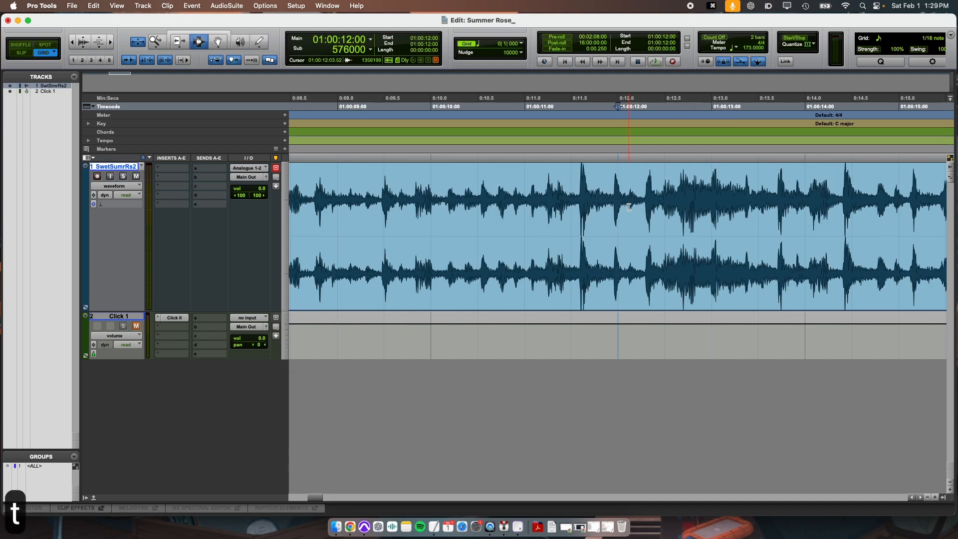
key(t)
key(Tab)
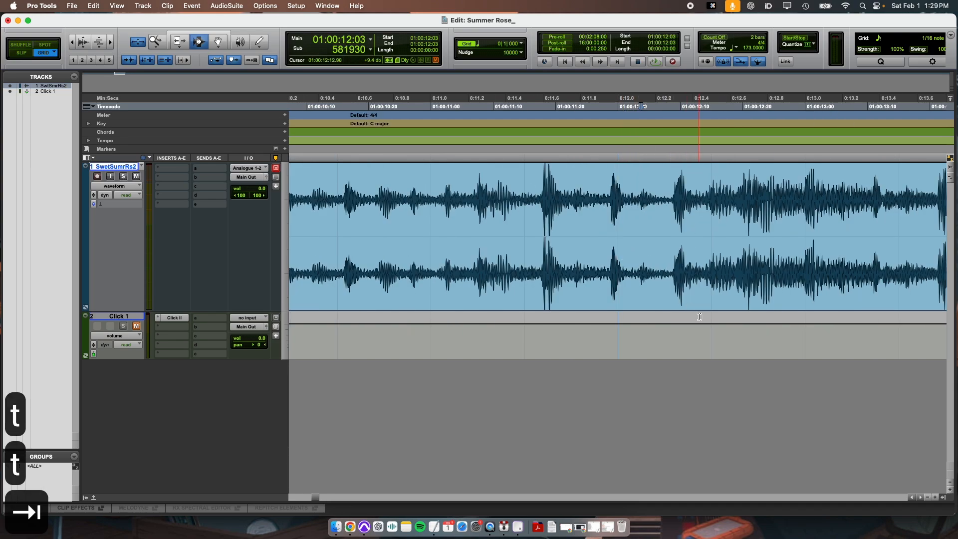
key(Tab)
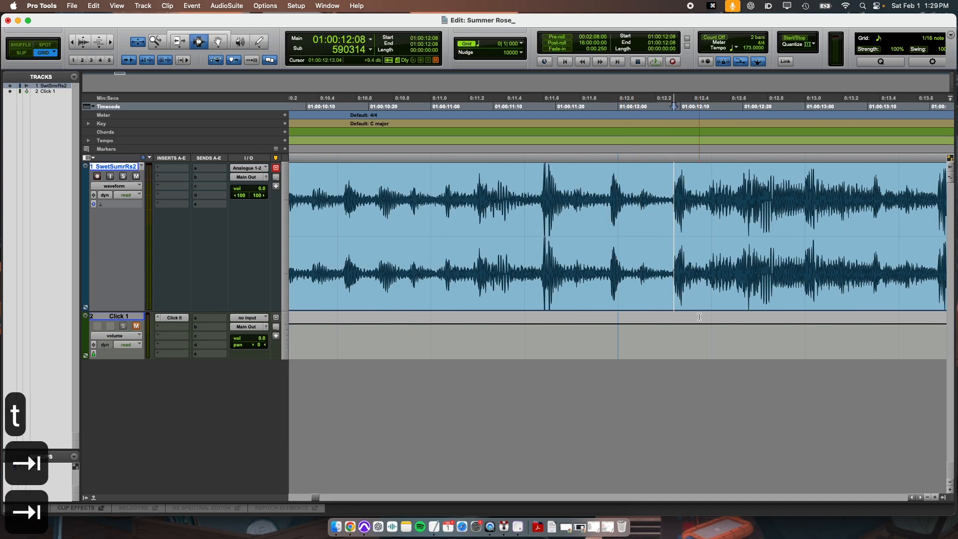
key(Tab)
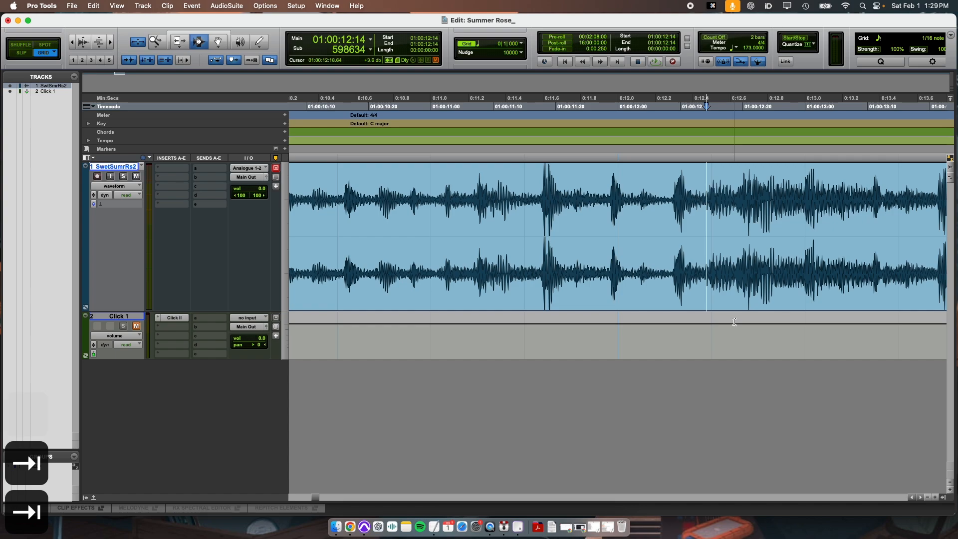
key(Tab)
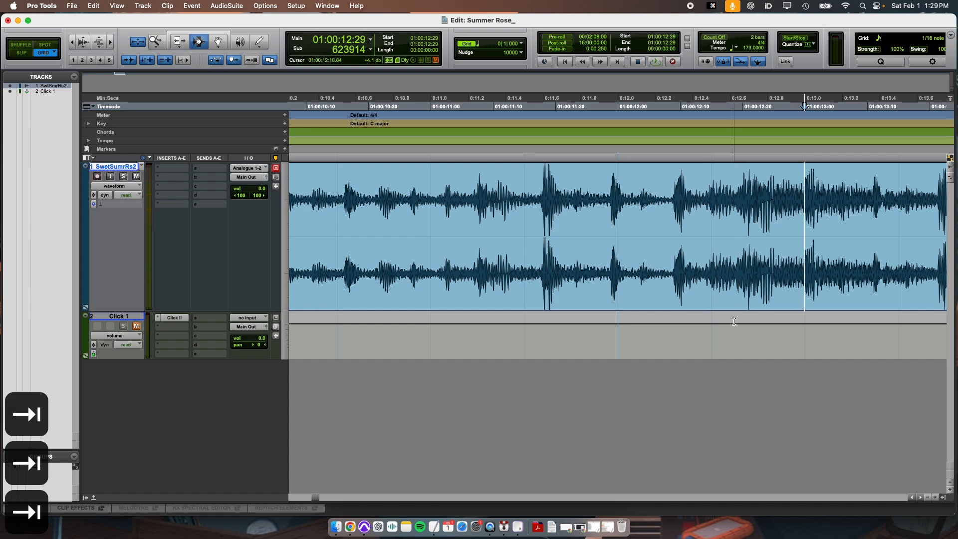
key(Tab)
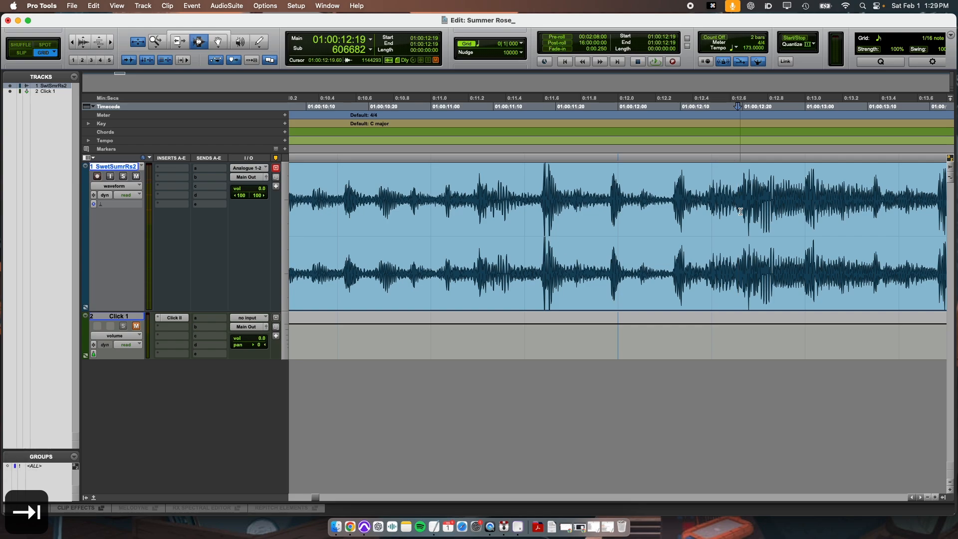
key(r)
key(r)
key(r)
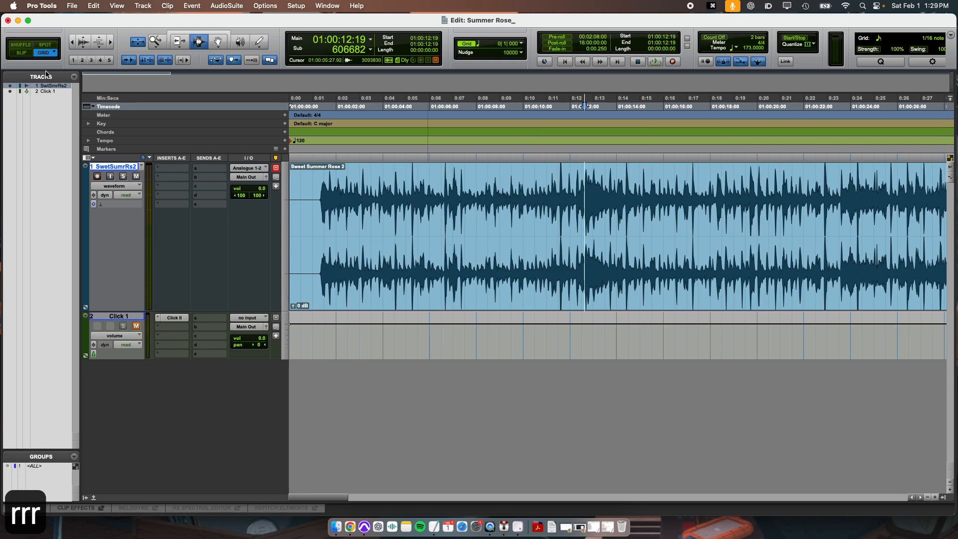
Step: Switch to Slip mode, play from the audio's start, and drop a marker at about 12 seconds during playback
click(23, 53)
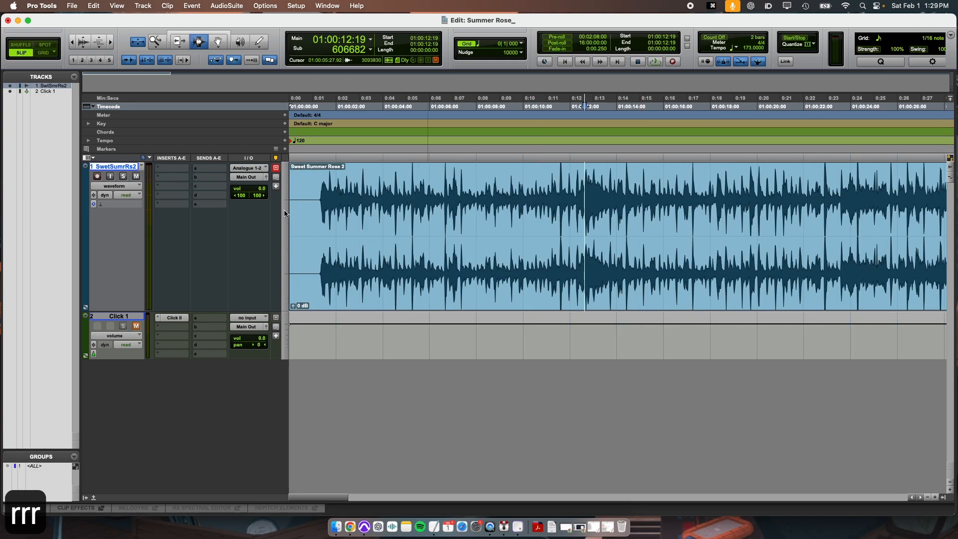
click(318, 199)
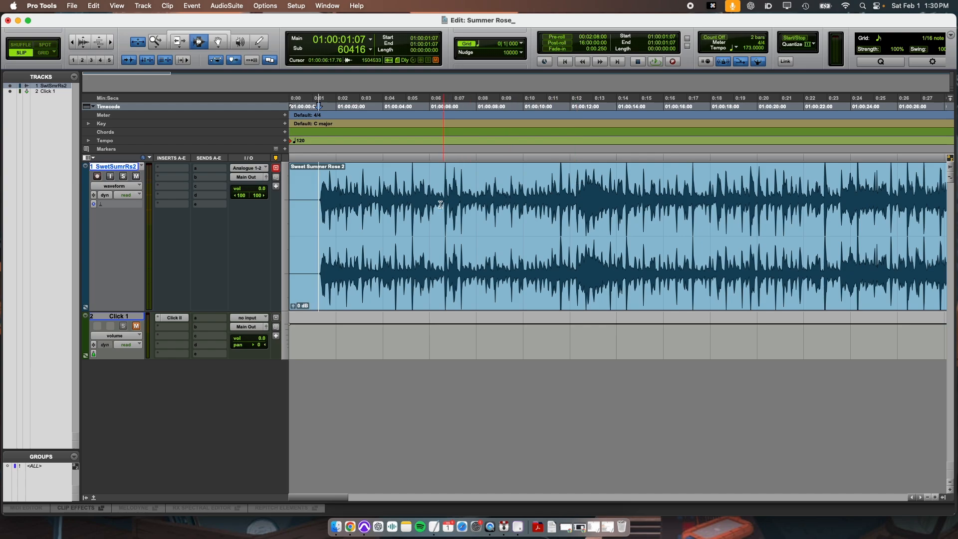
key(space)
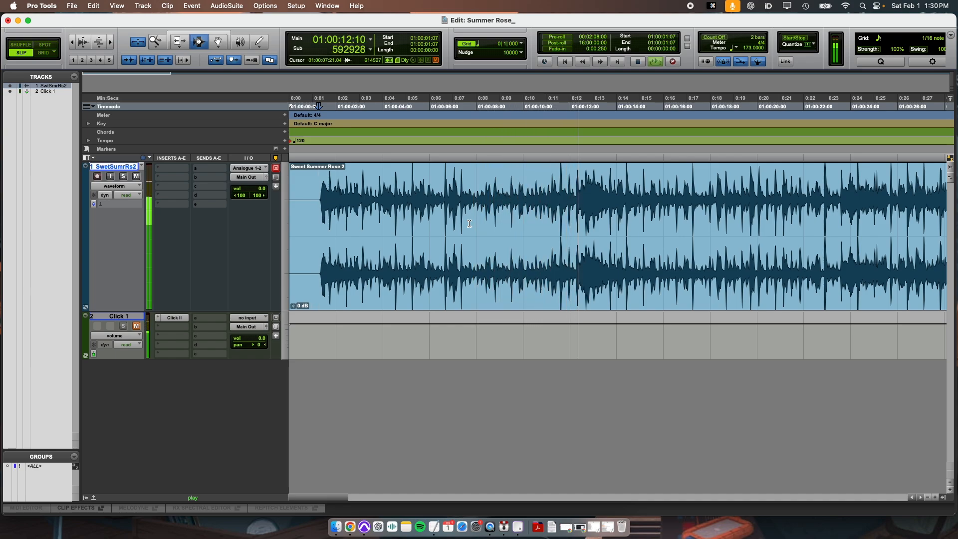
key(Return)
key(Return)
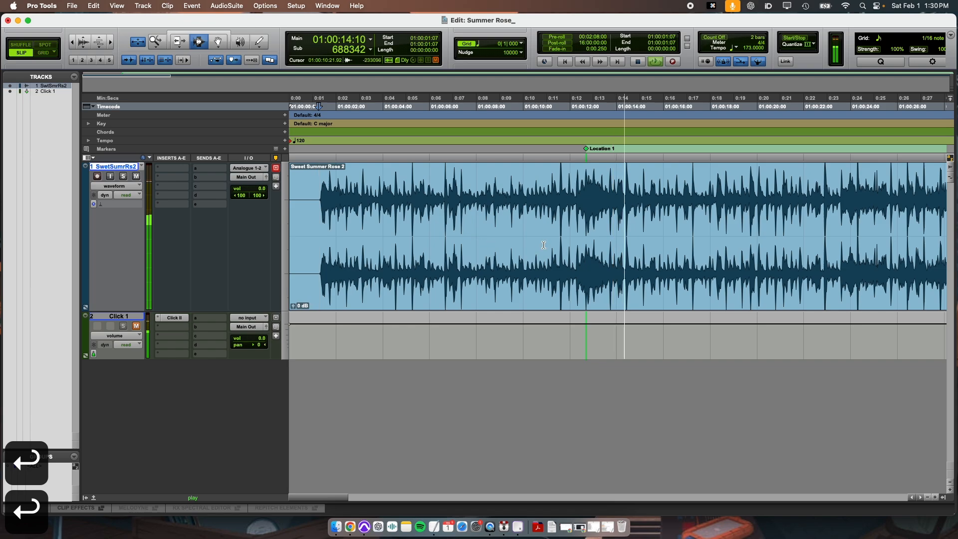
key(space)
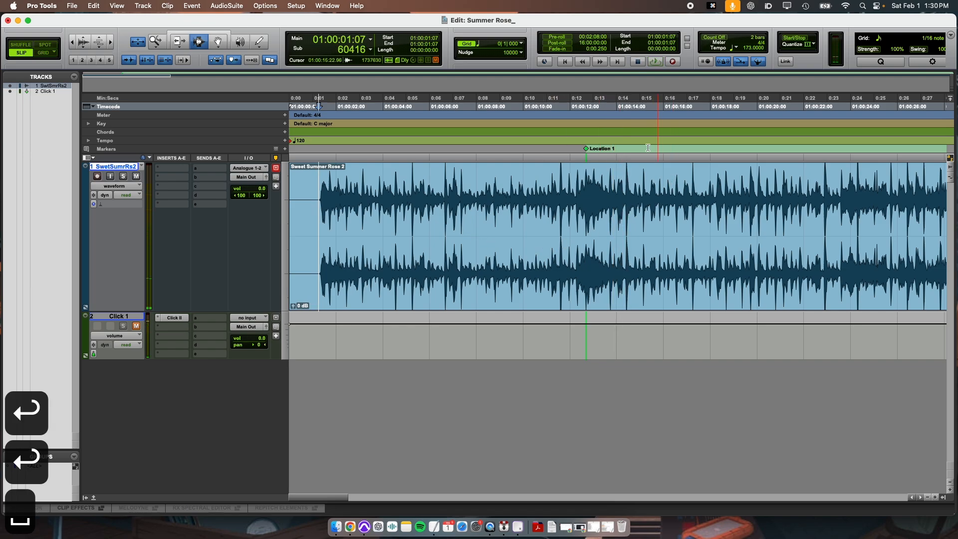
Step: Zoom in on the waveform around the new marker at about 12 seconds
click(585, 185)
key(t)
key(t)
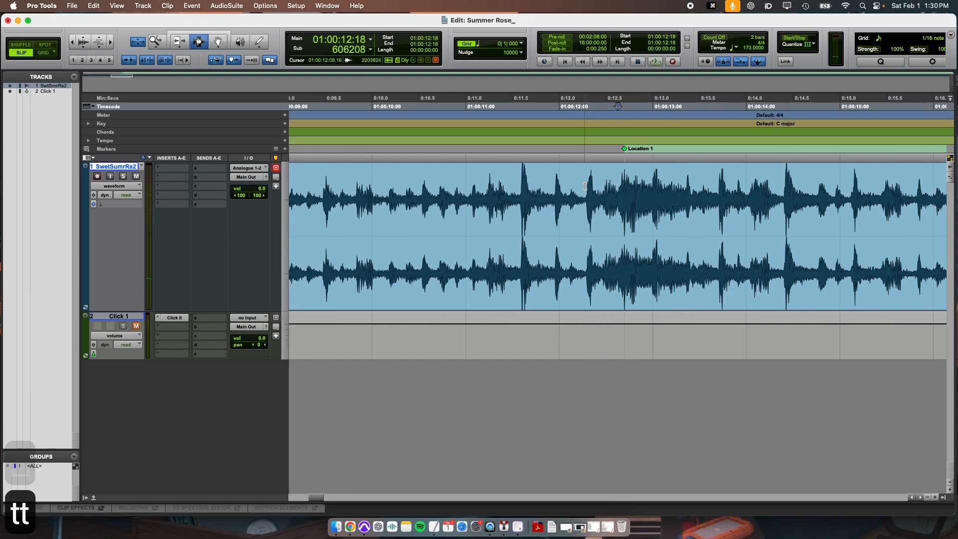
key(t)
key(t)
key(r)
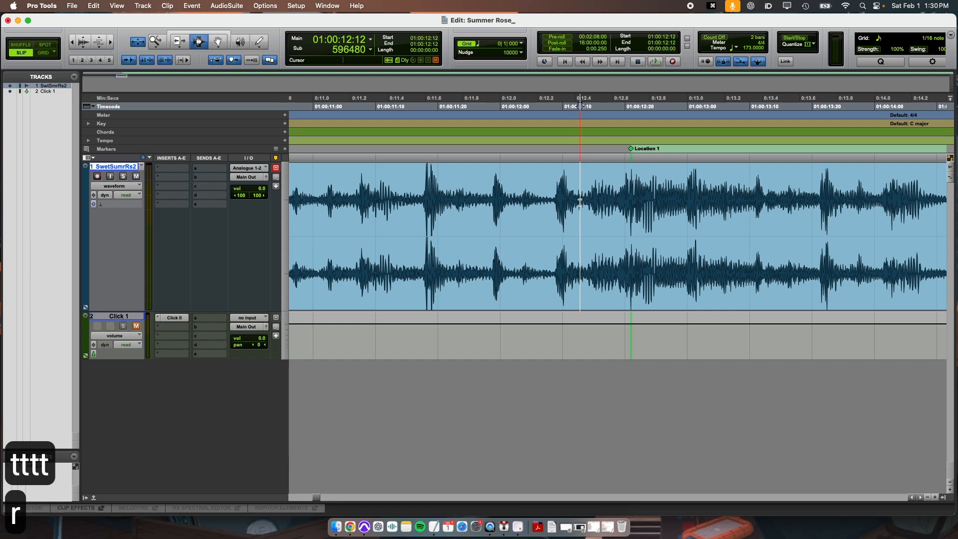
Step: Tab to the transient at the Location 1 marker and zoom in to place the cursor exactly on the song's downbeat
key(Tab)
key(Tab)
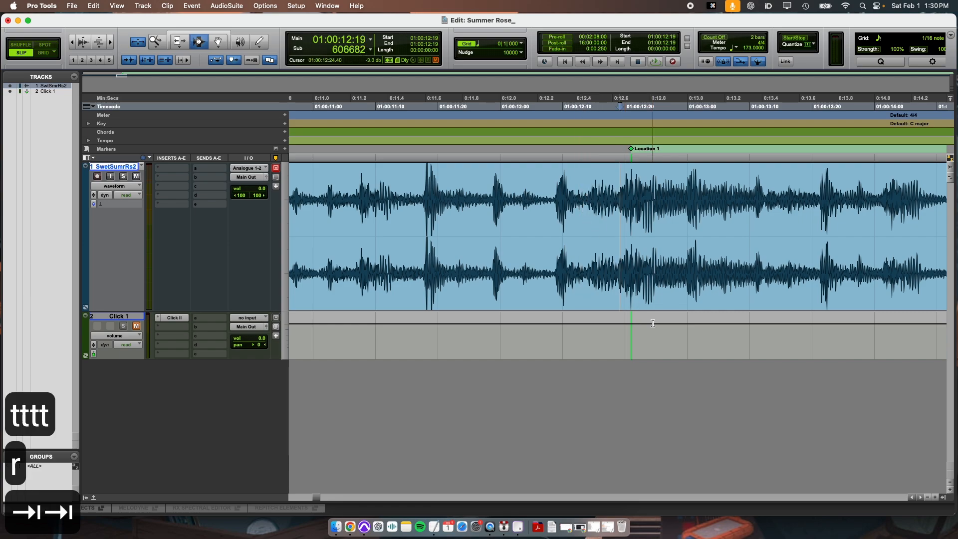
key(Tab)
click(631, 185)
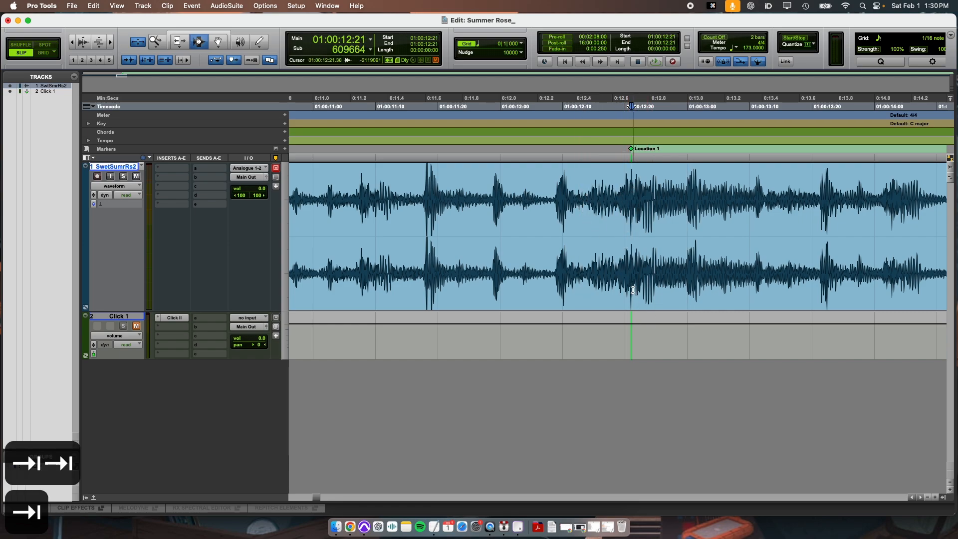
key(t)
key(t)
key(t)
key(t)
key(t)
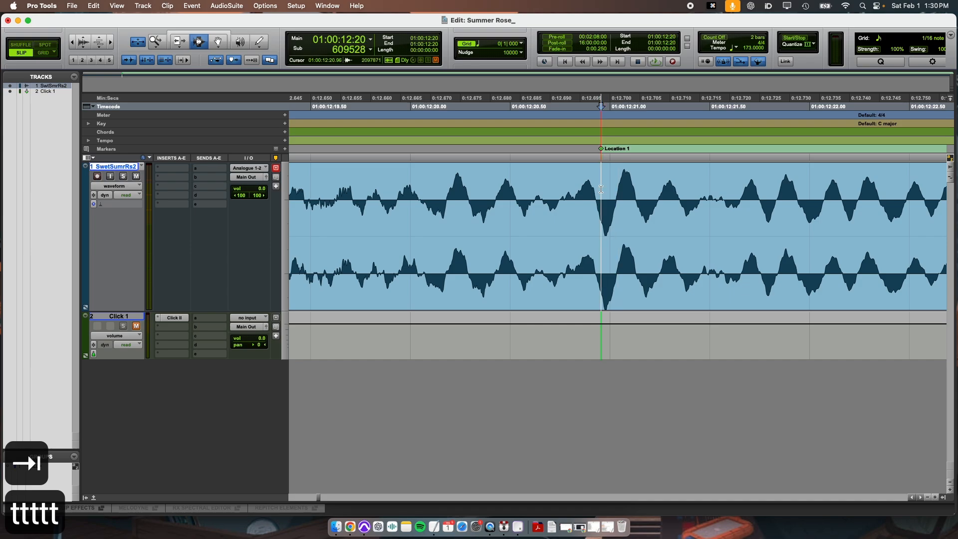
click(597, 202)
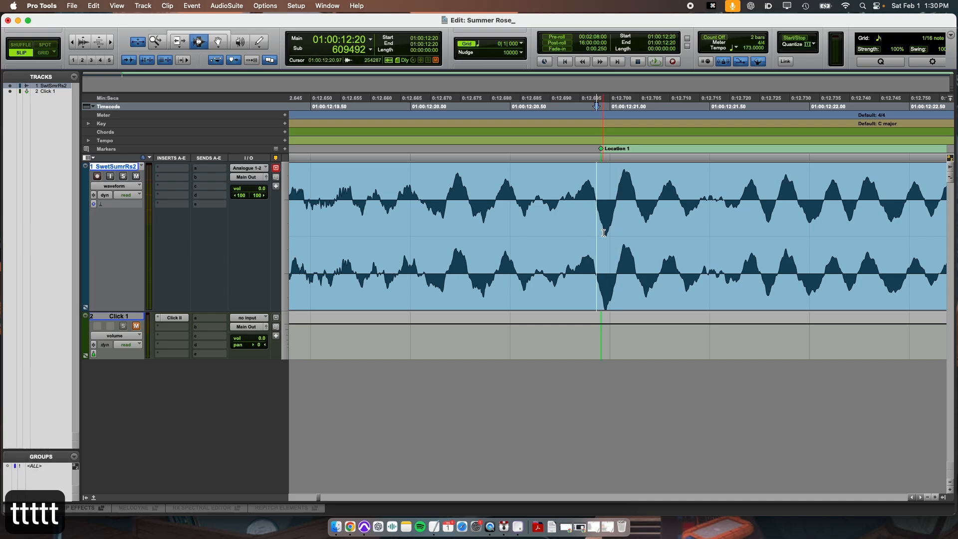
Step: Separate the song clip at the downbeat cursor position
key(b)
key(r)
key(r)
key(r)
key(r)
key(r)
key(r)
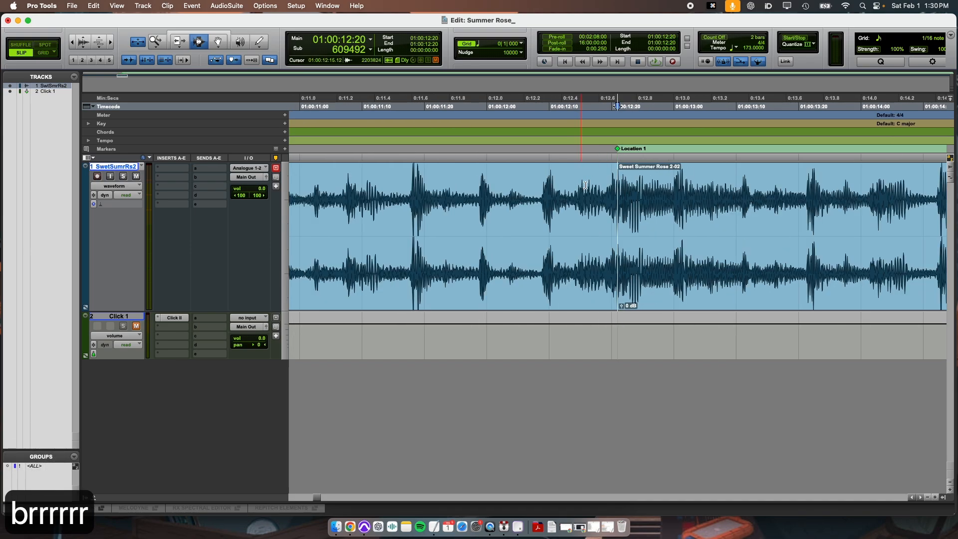
Step: Remove the Location 1 marker and delete the audio before the downbeat
alt+click(618, 149)
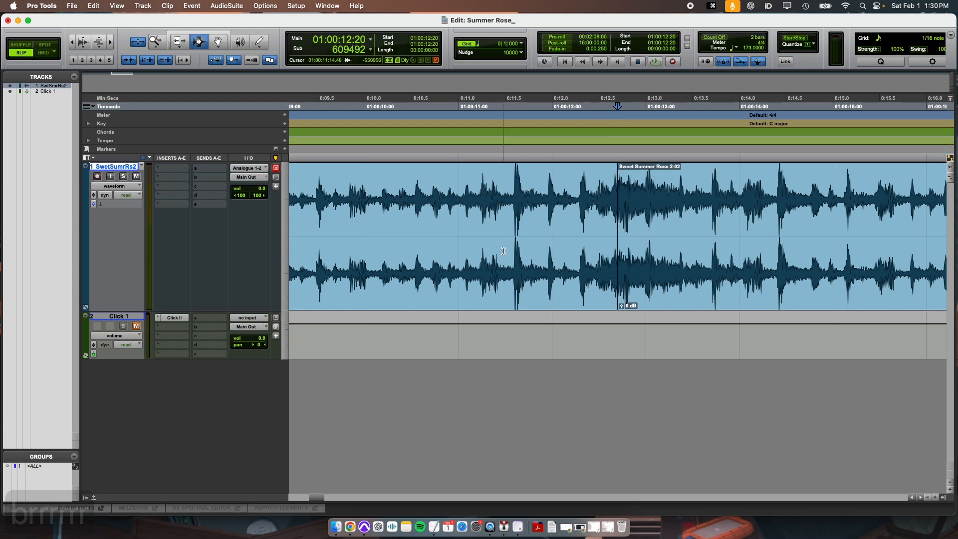
key(r)
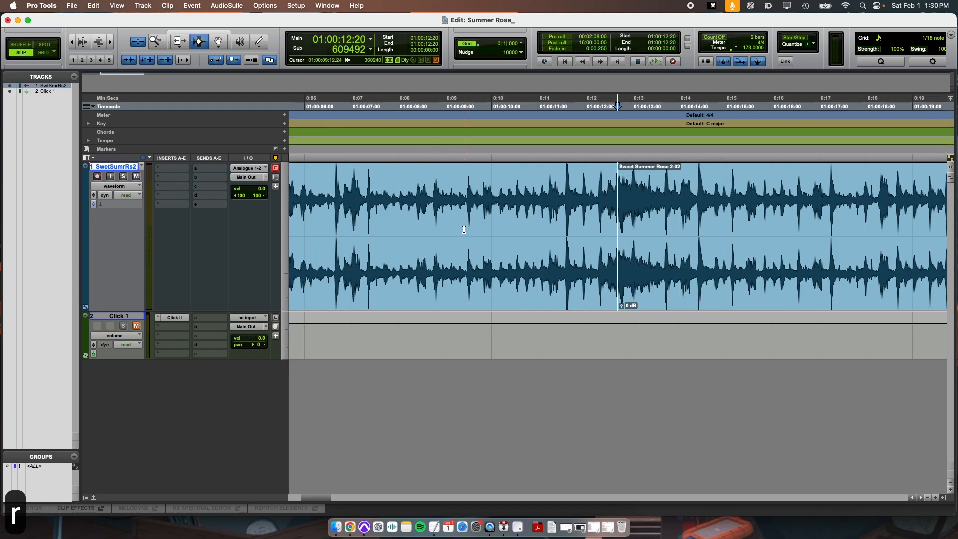
key(shift+Return)
key(r)
key(r)
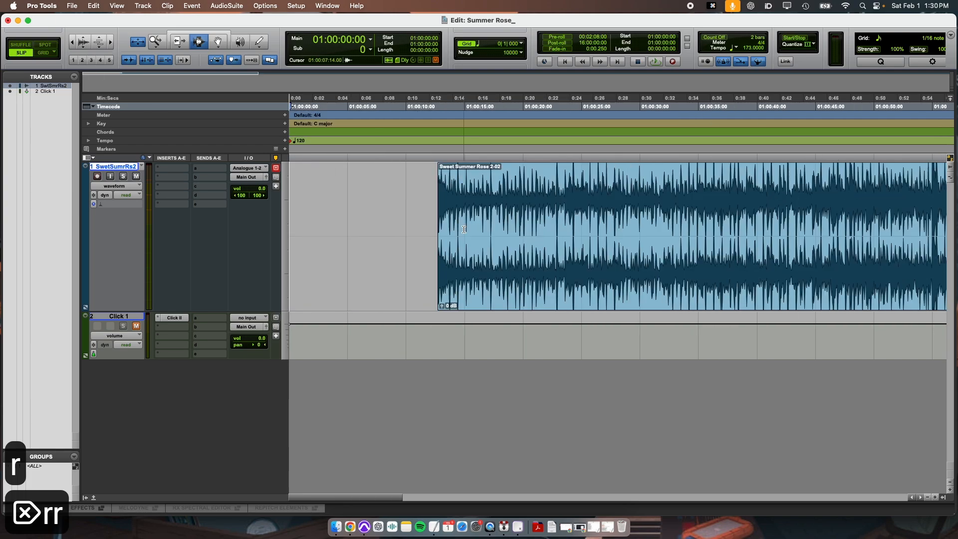
Step: Move the trimmed song clip with the Grabber so it starts at the session start
key(t)
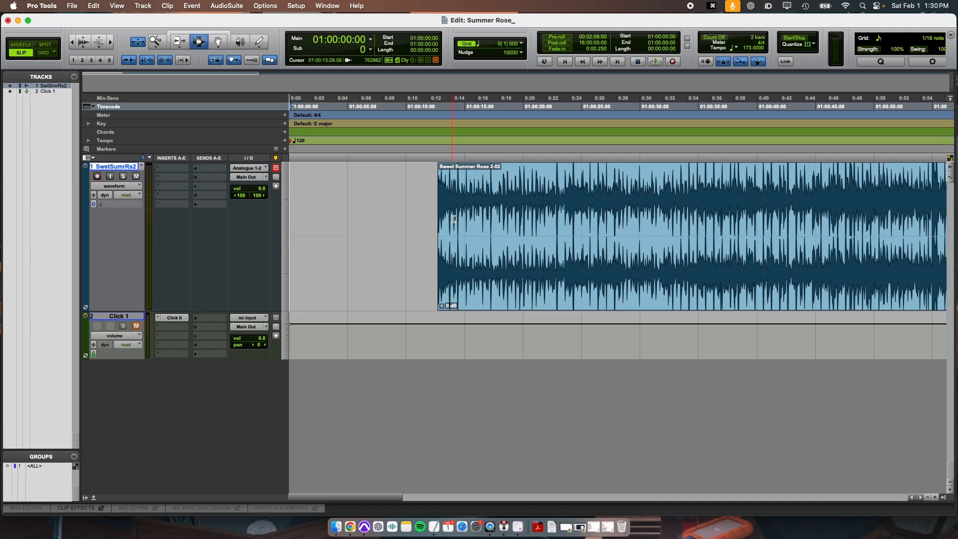
drag(438, 185, 758, 252)
click(593, 255)
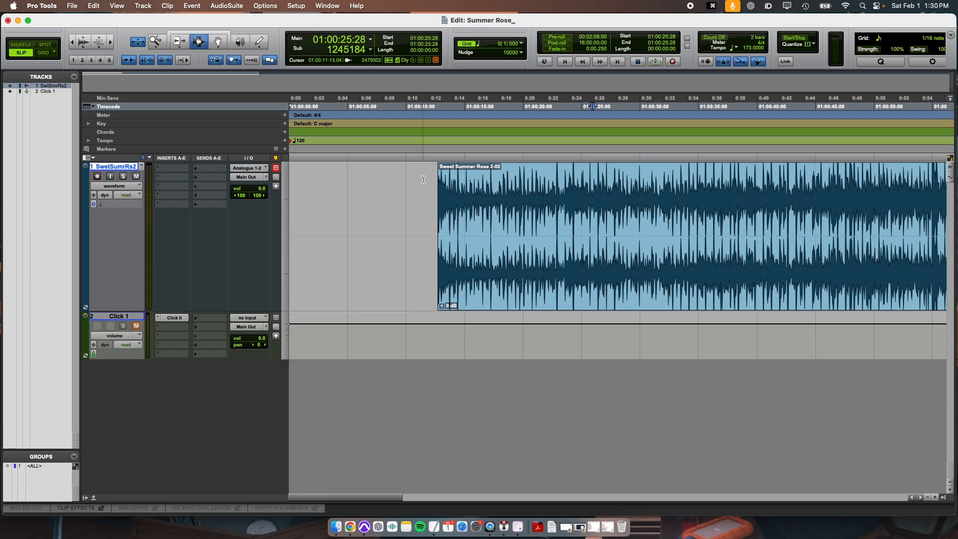
click(217, 43)
drag(638, 222, 354, 200)
key(Return)
Step: Unmute the Click 1 track and return to the Selector tool
key(t)
key(t)
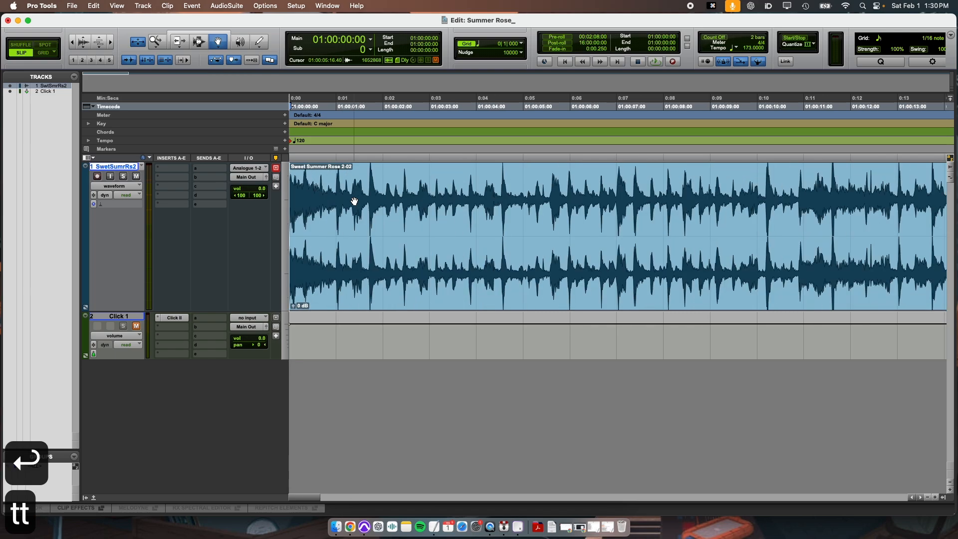
key(r)
click(136, 326)
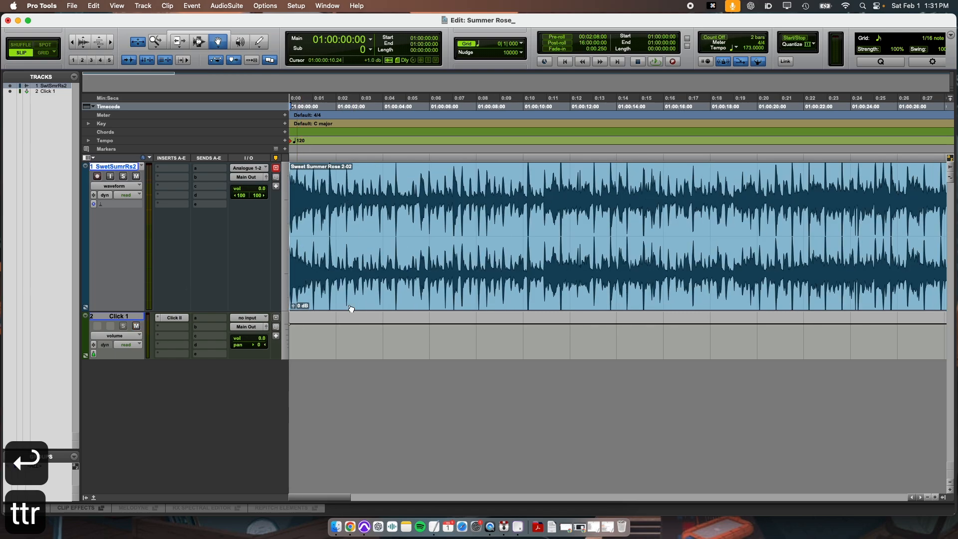
key(super+3)
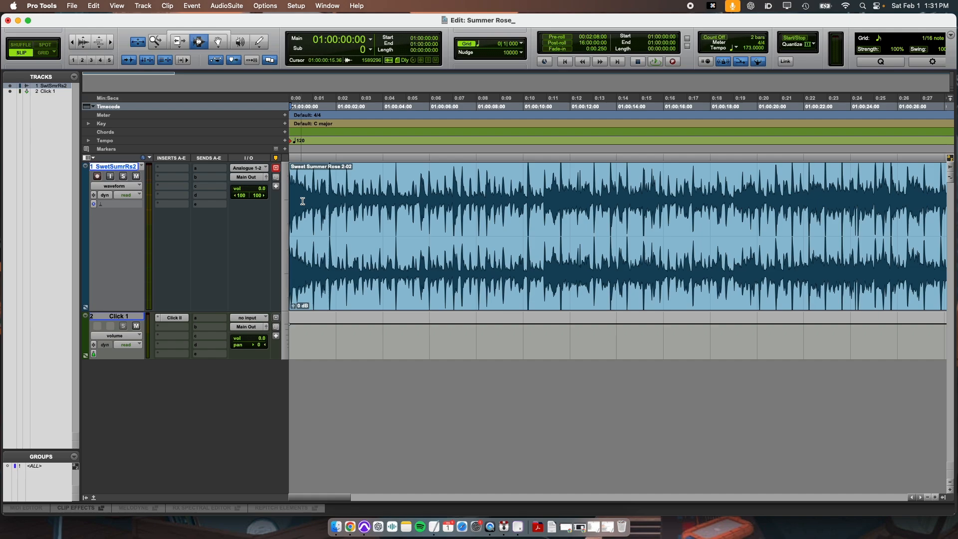
Step: Play the song from the start to hear it against the click
key(Return)
key(space)
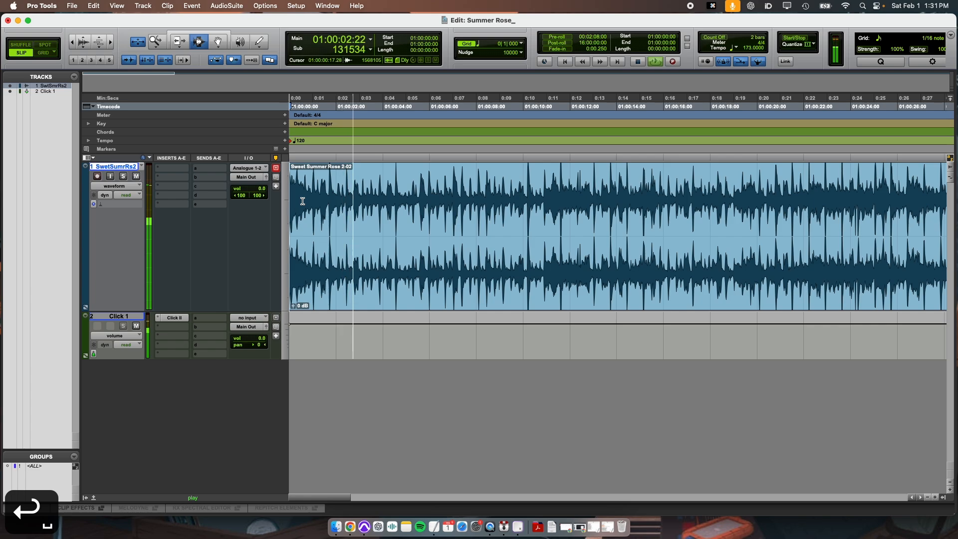
key(space)
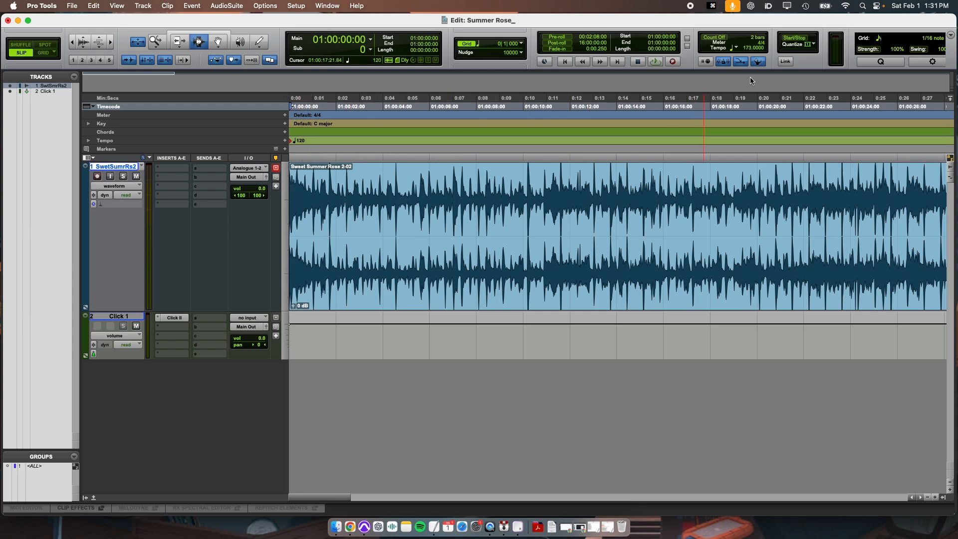
Step: Set the session tempo to 173 BPM and play back to compare the click with the song
click(757, 61)
text(173)
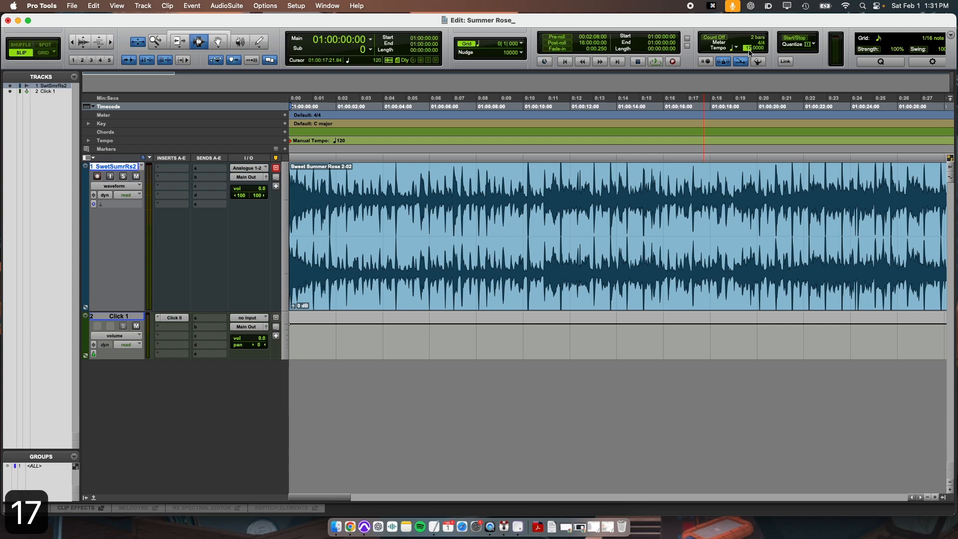
key(Return)
key(Return)
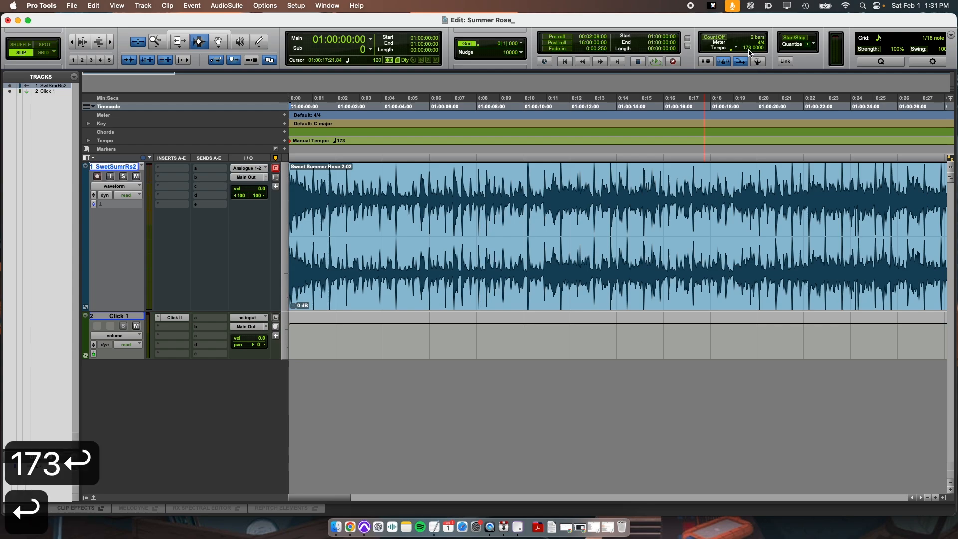
key(space)
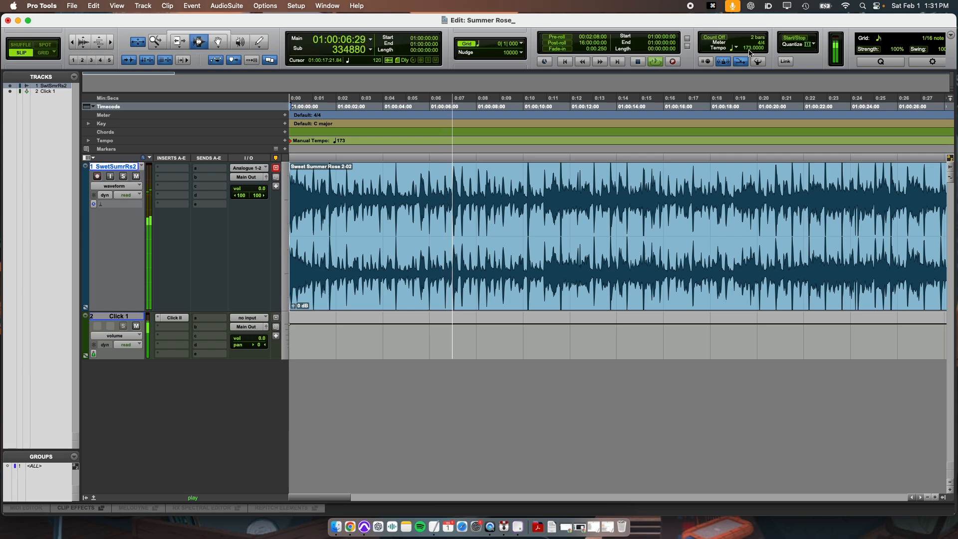
key(space)
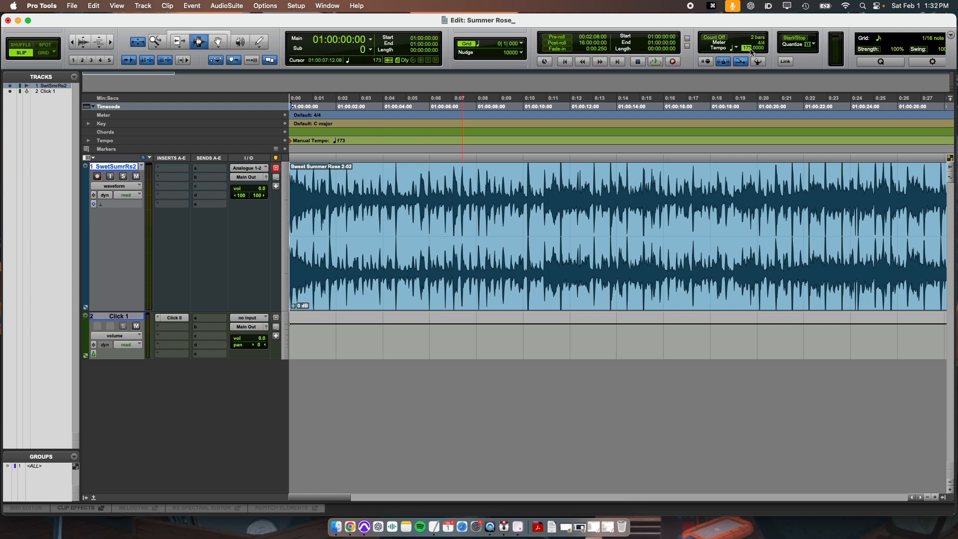
Step: Set the tempo to 172 BPM and audition the click against the song
text(172)
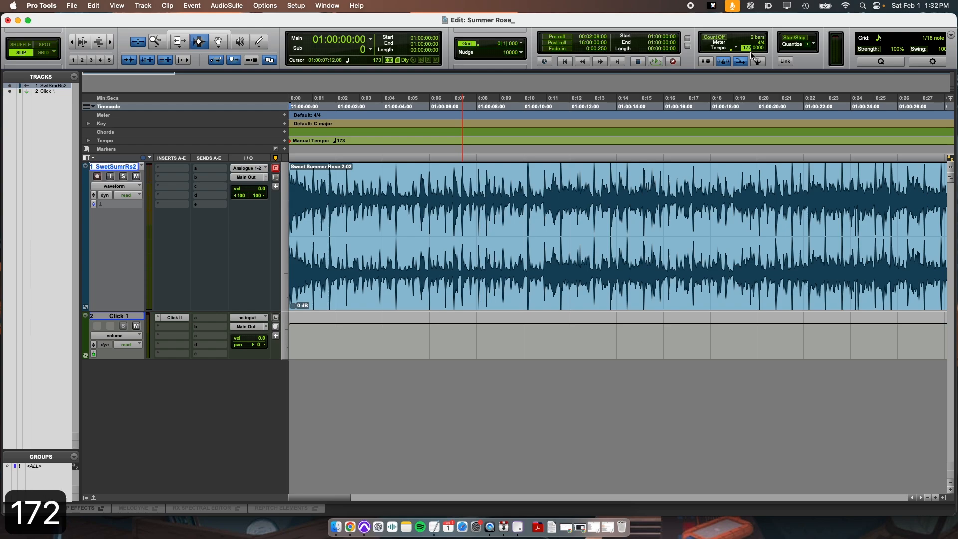
key(Return)
key(Return)
key(space)
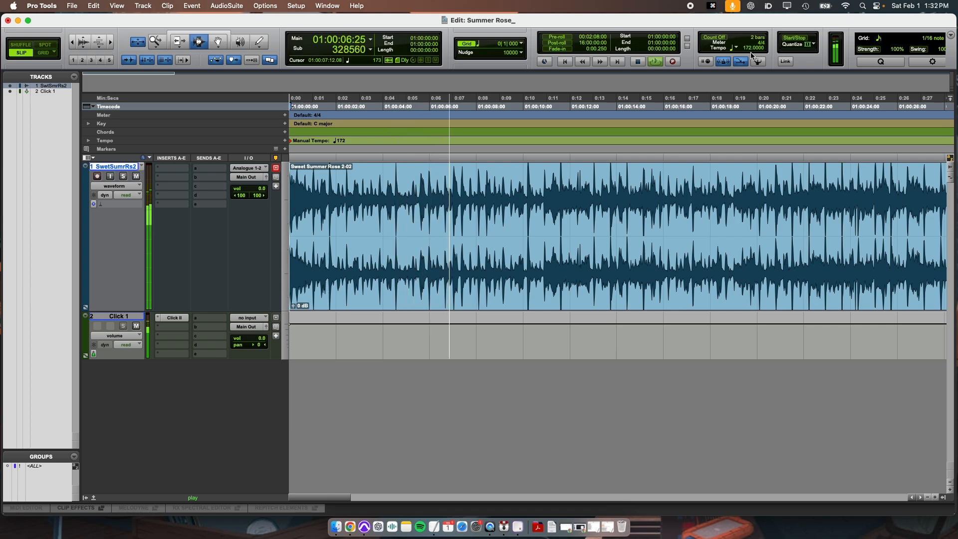
key(space)
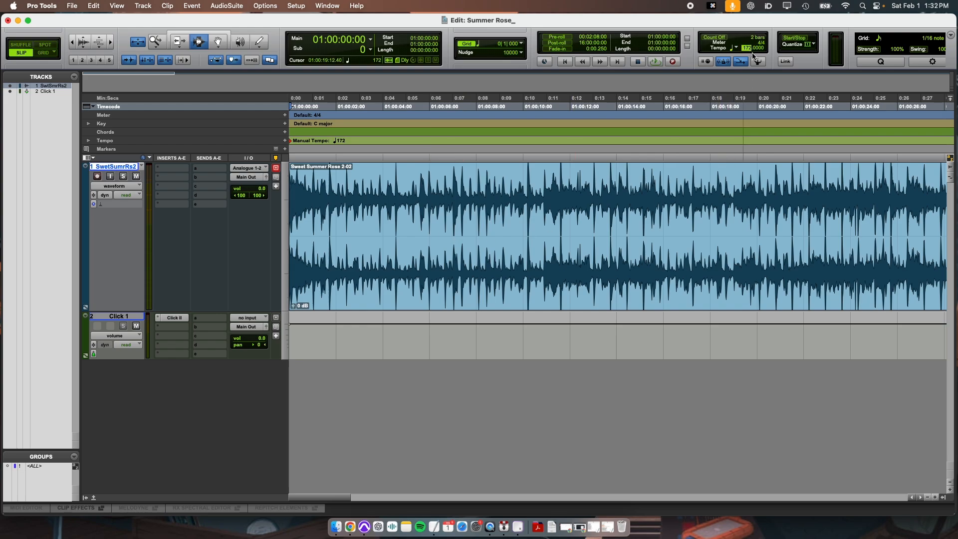
Step: Set the tempo to 171 BPM and play back to check the click's alignment
text(1)
key(BackSpace)
text(71)
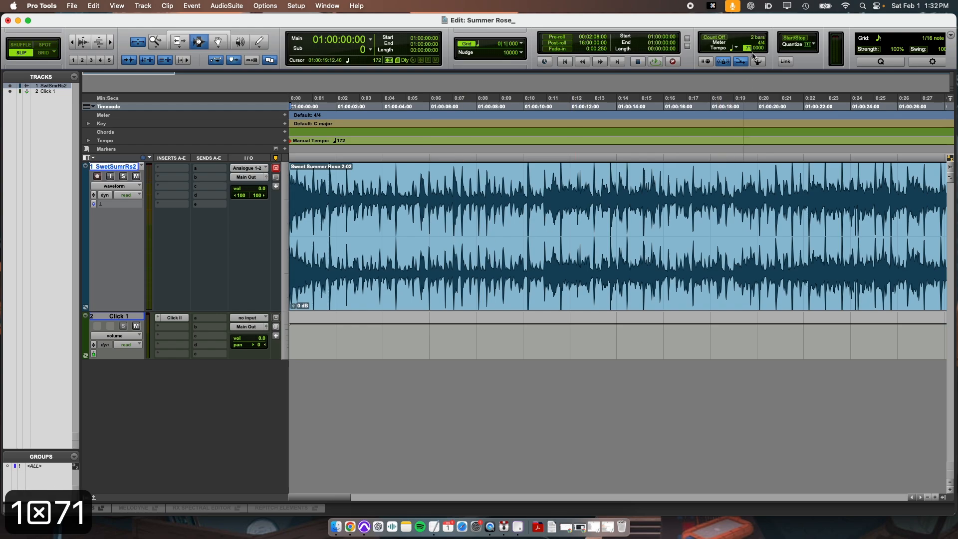
key(BackSpace)
text(171)
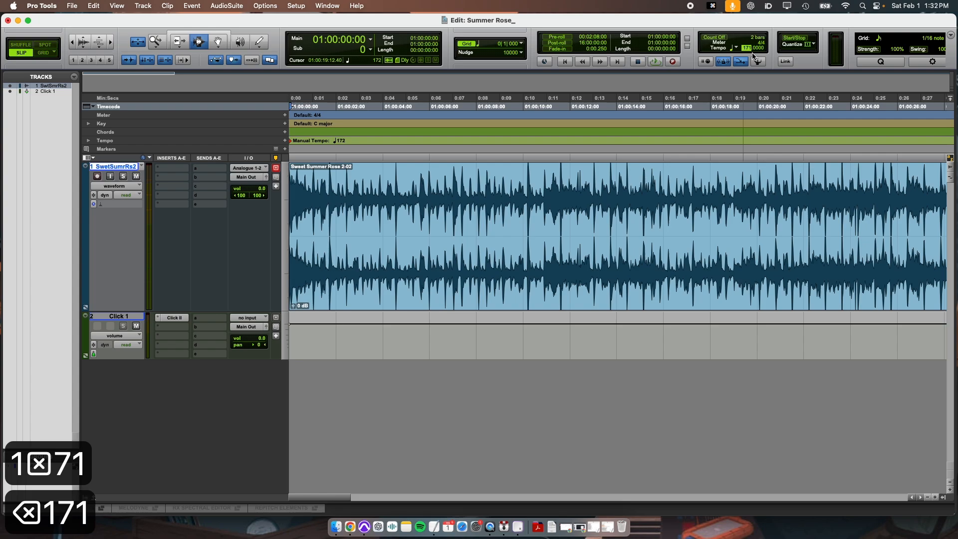
key(Return)
key(Return)
key(space)
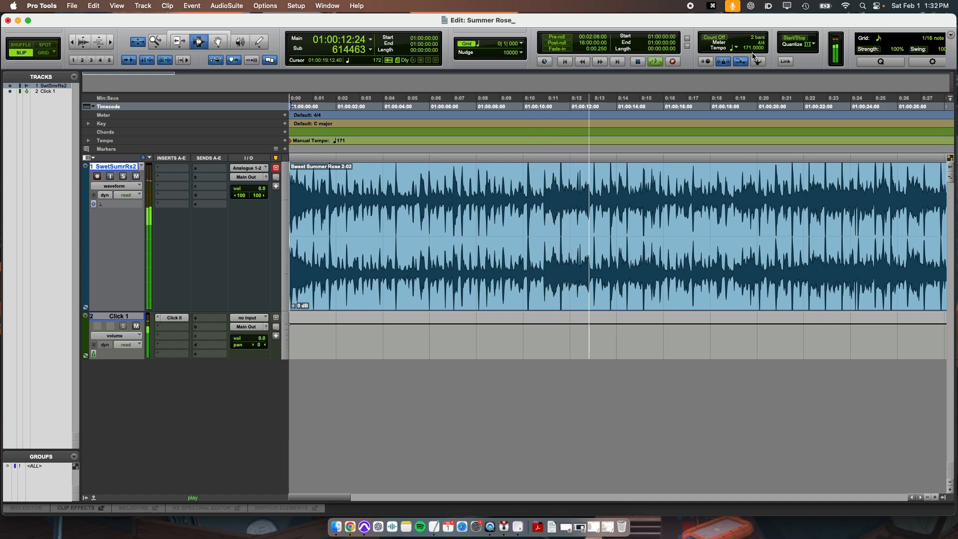
key(space)
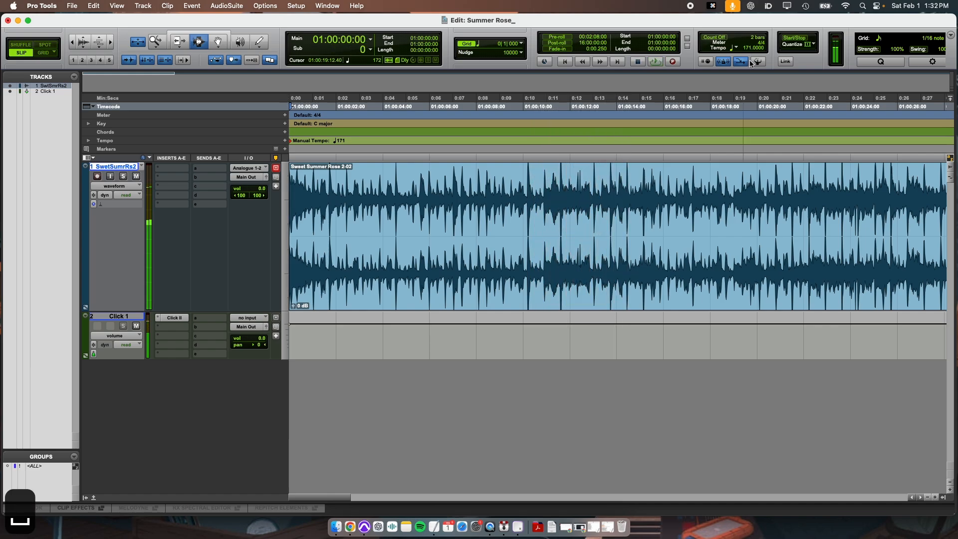
Step: Set the tempo to 170 BPM and play the song from the start with the click
drag(406, 205, 590, 205)
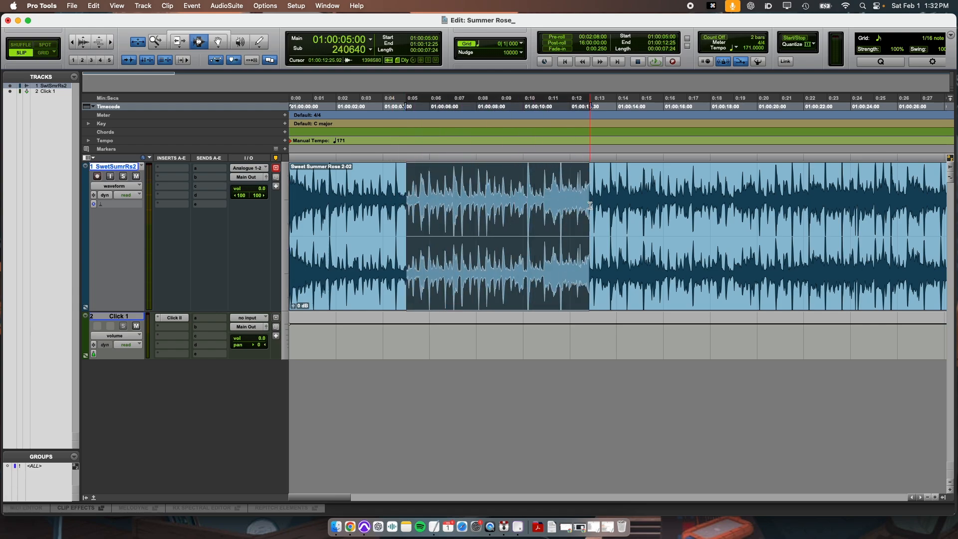
click(588, 206)
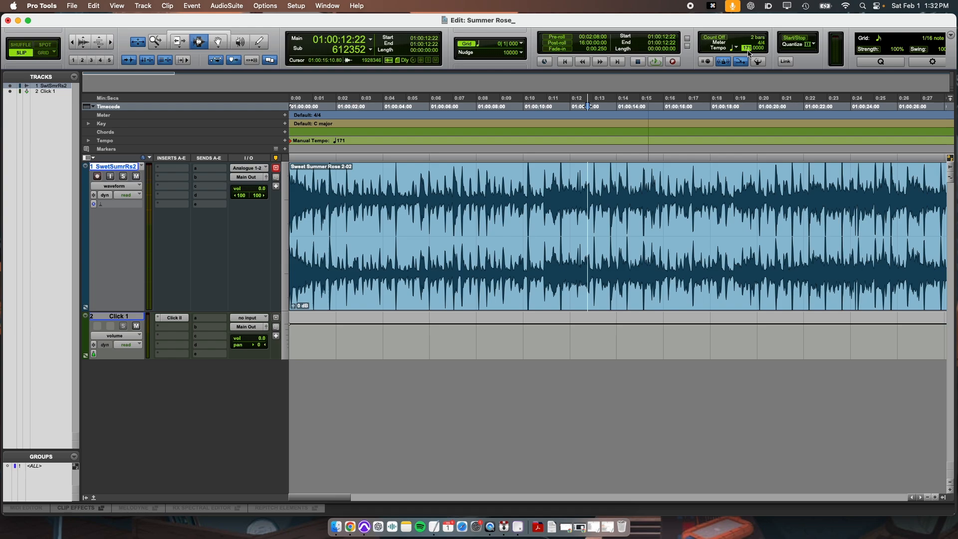
text(170)
key(Return)
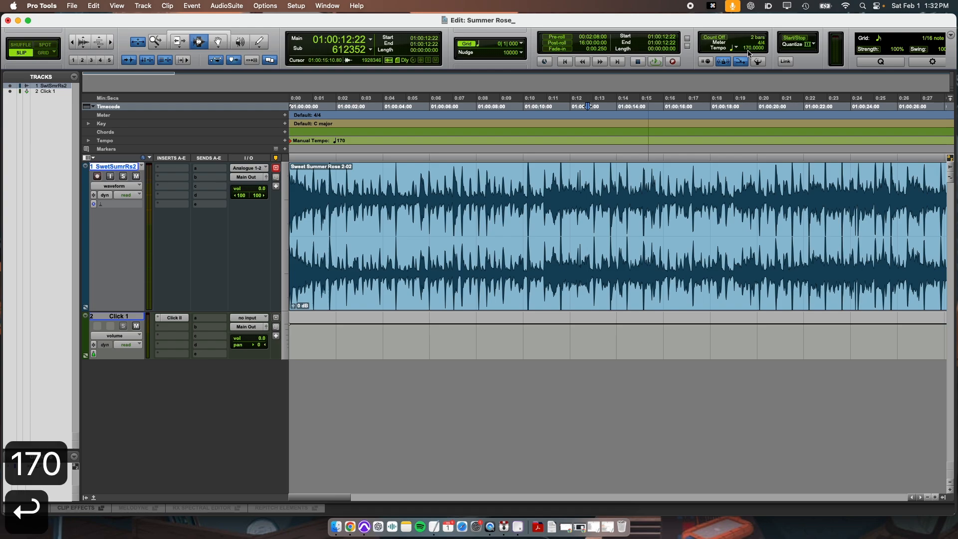
key(Return)
key(space)
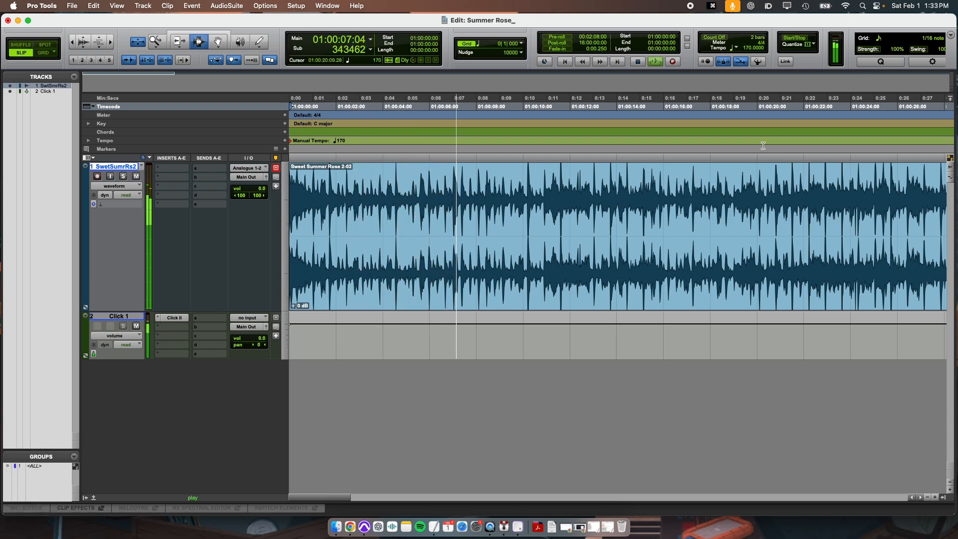
Step: Switch to Grid mode and zoom in near 13 seconds to compare the grid with the song's beats
key(grave)
key(grave)
click(595, 199)
key(t)
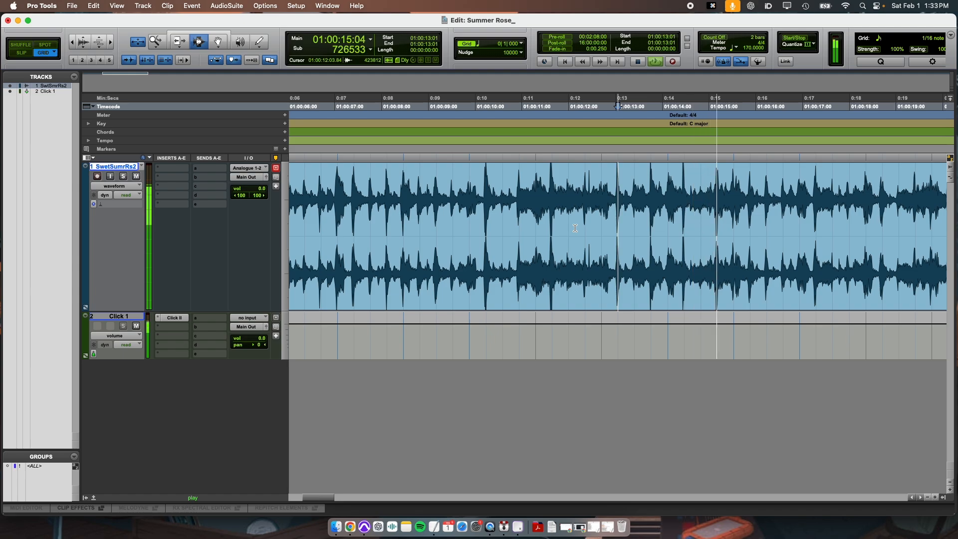
Step: Stop playback and zoom out over the whole song
key(r)
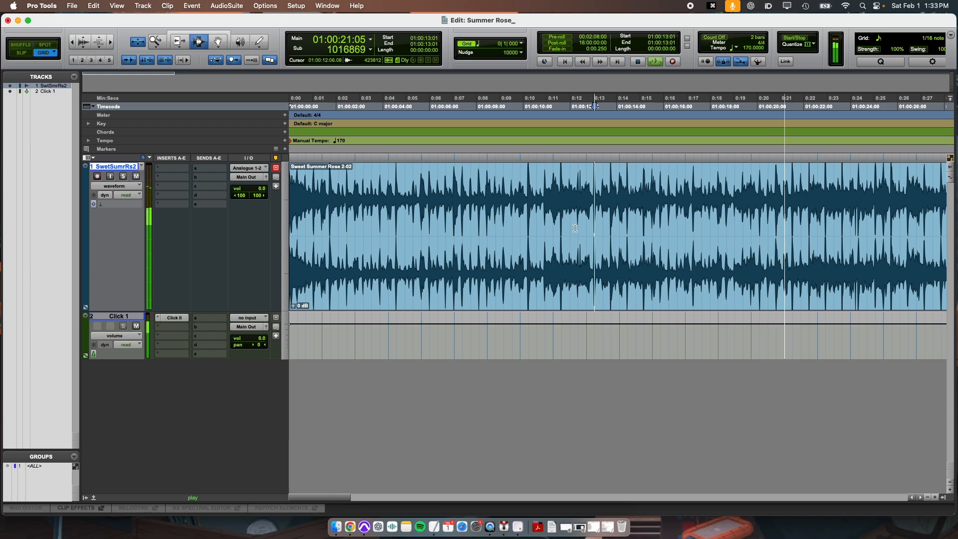
key(space)
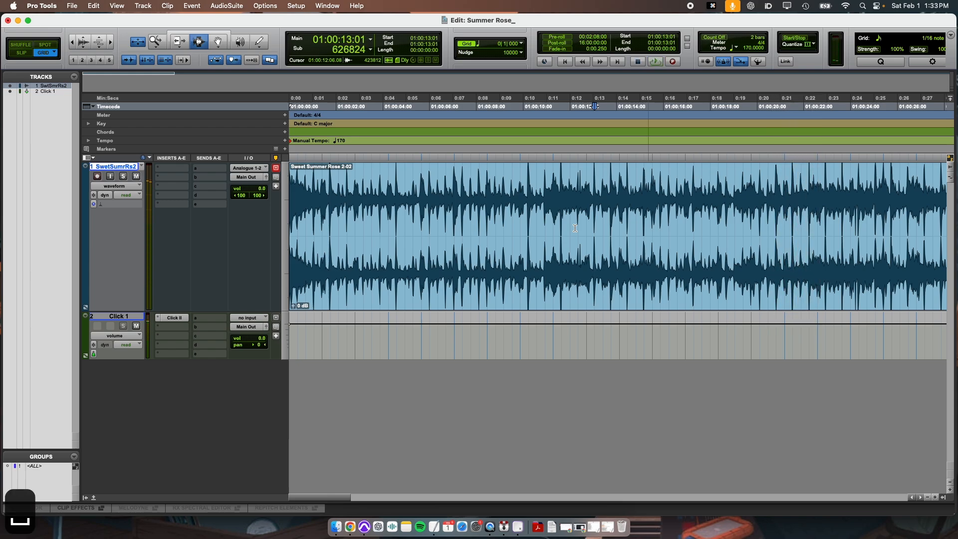
key(r)
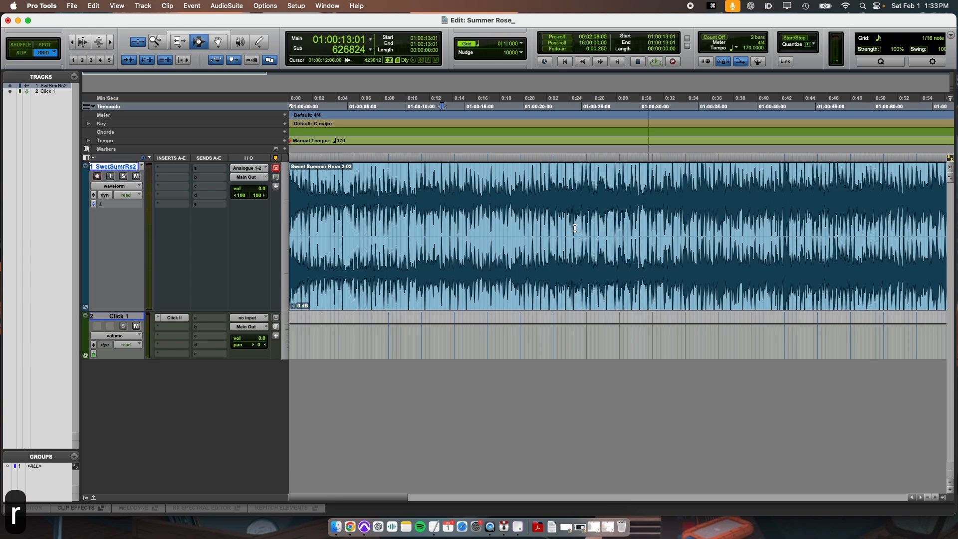
key(r)
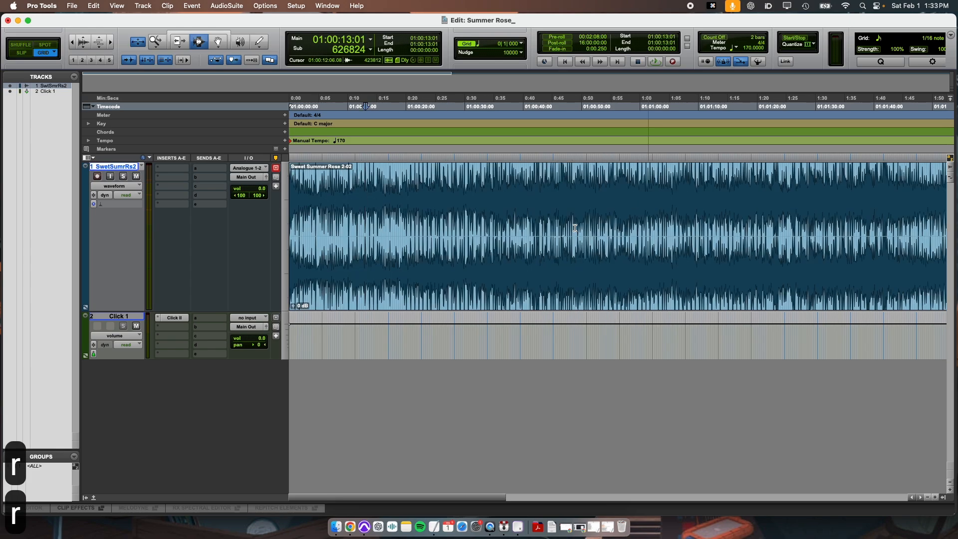
Step: Play the song from the overview with the click to check how the beats line up with it
key(r)
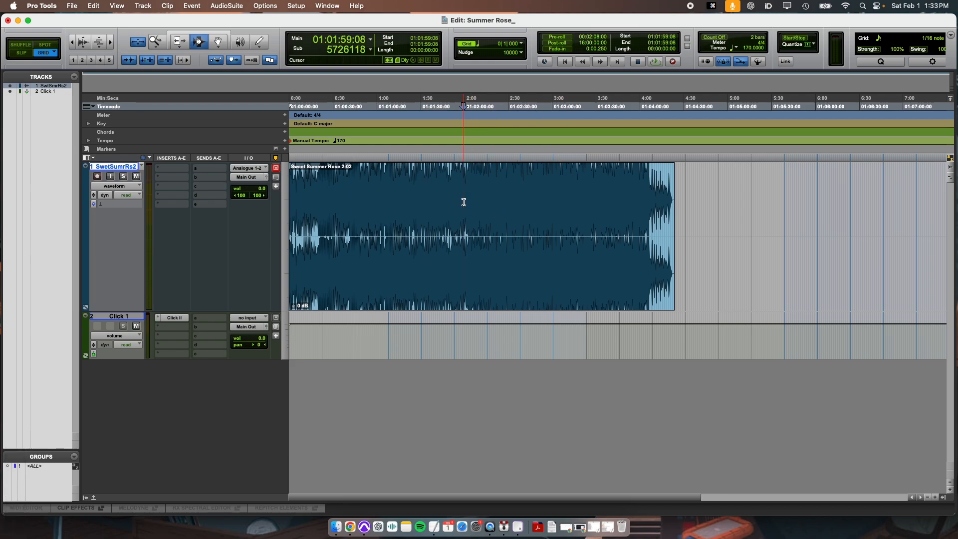
key(space)
key(t)
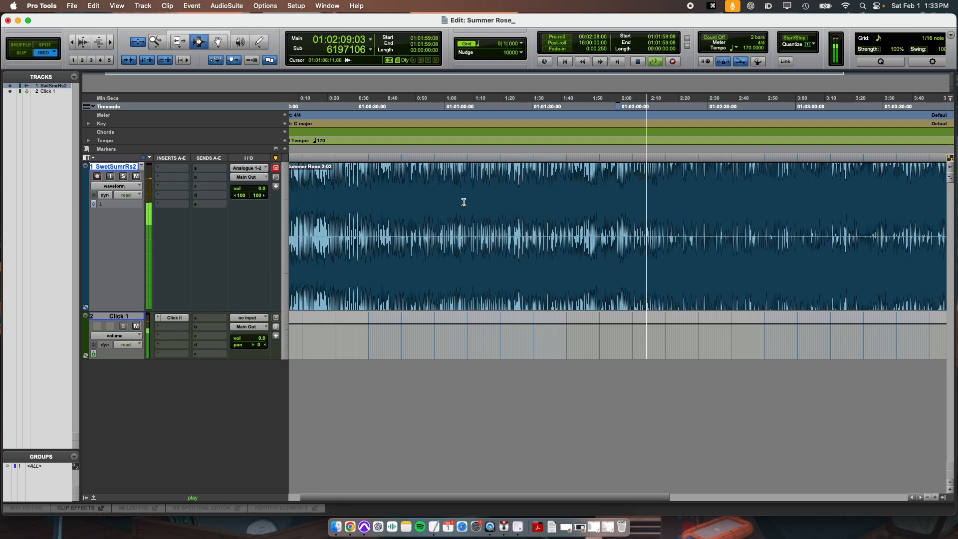
key(space)
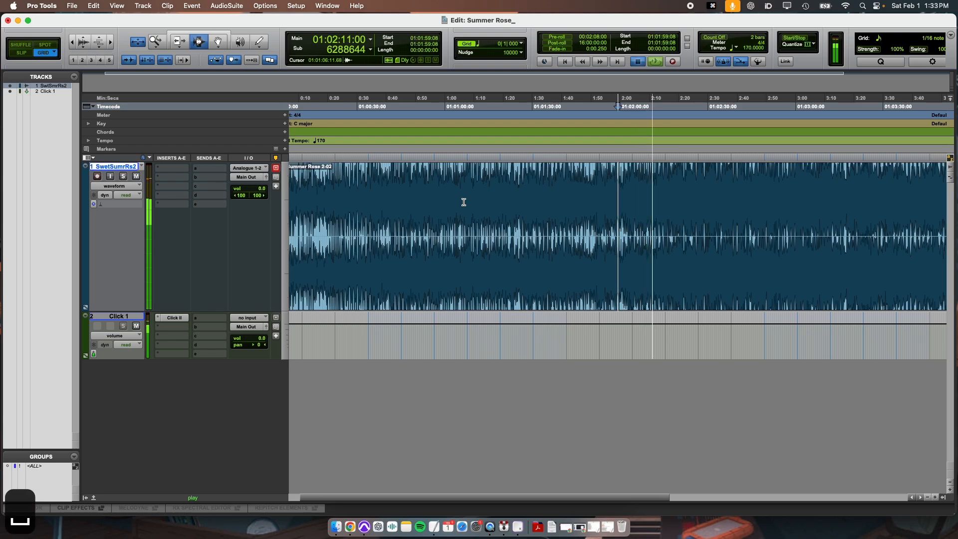
Step: Zoom in around 1:51 and place the cursor on several song beats, playing short passages to compare them with the grid
click(601, 188)
key(t)
key(t)
key(t)
key(t)
key(t)
key(t)
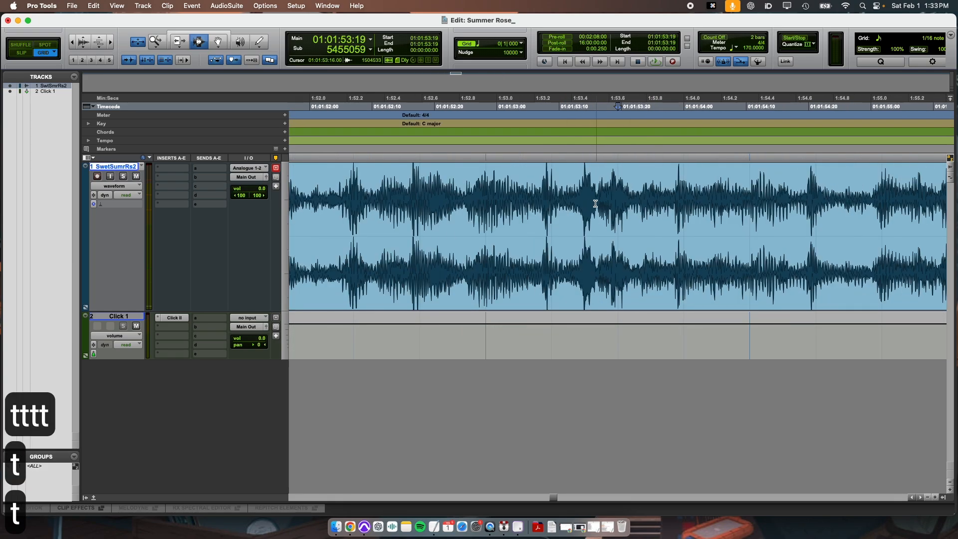
key(r)
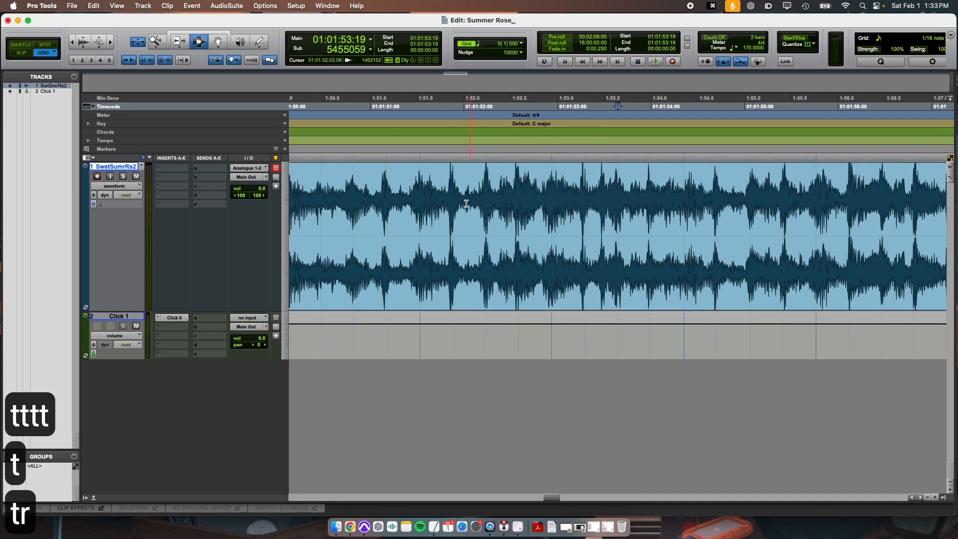
click(416, 210)
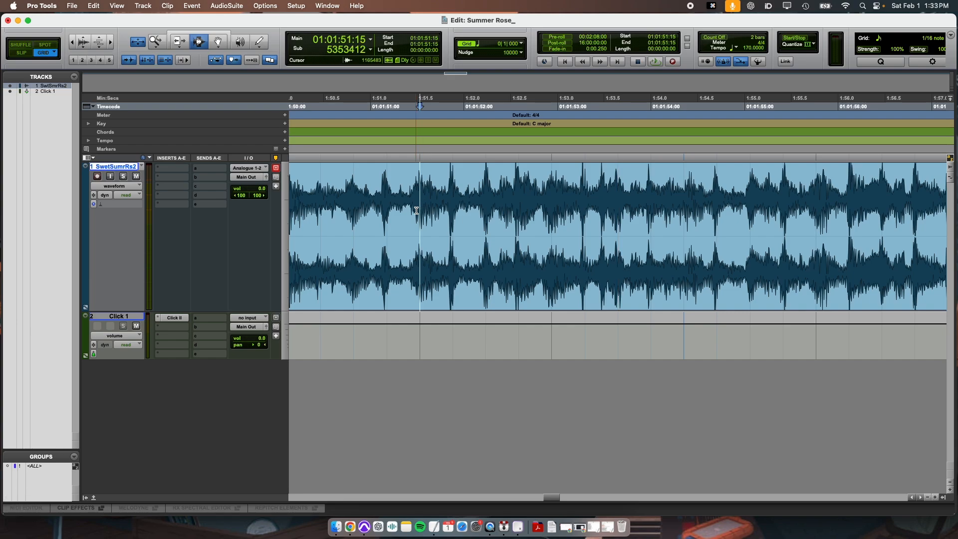
scroll(416, 210, right, 2)
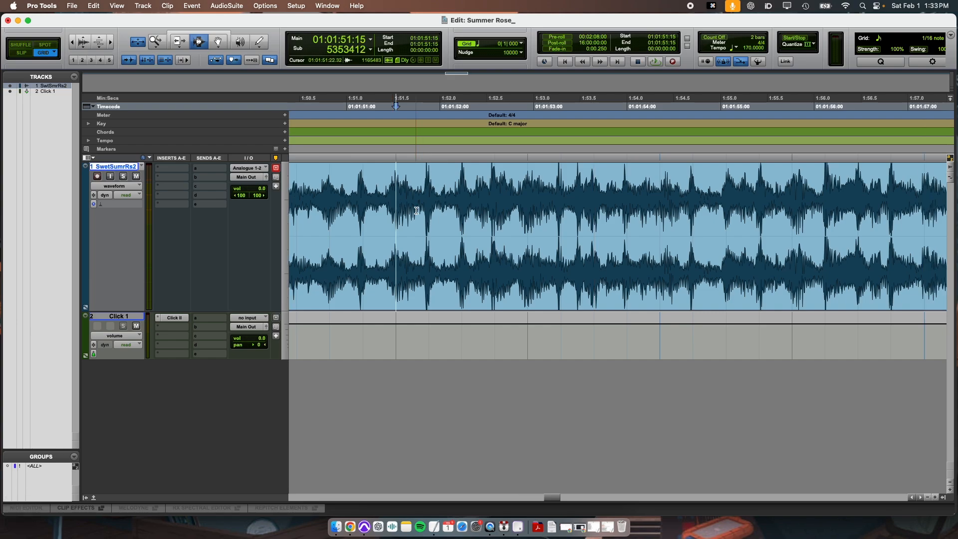
key(r)
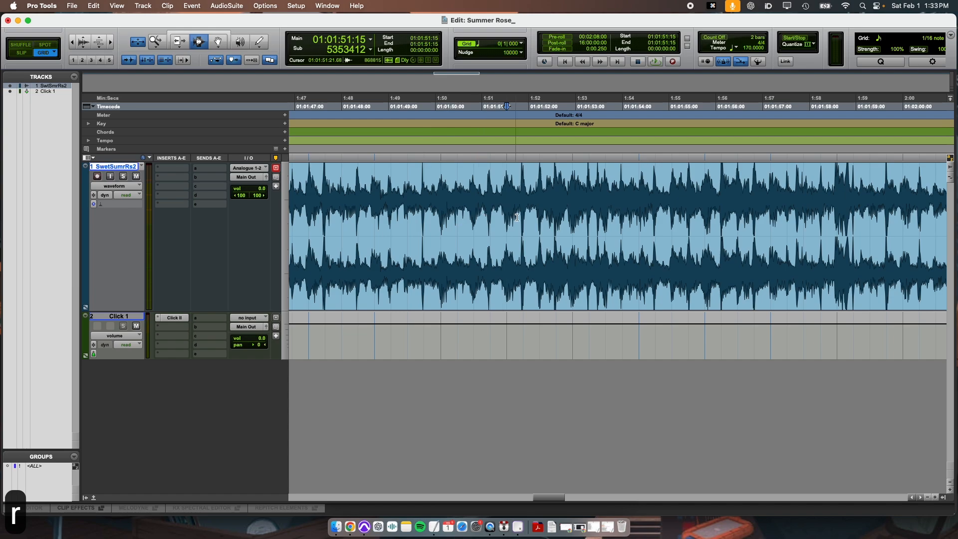
click(449, 204)
key(space)
key(t)
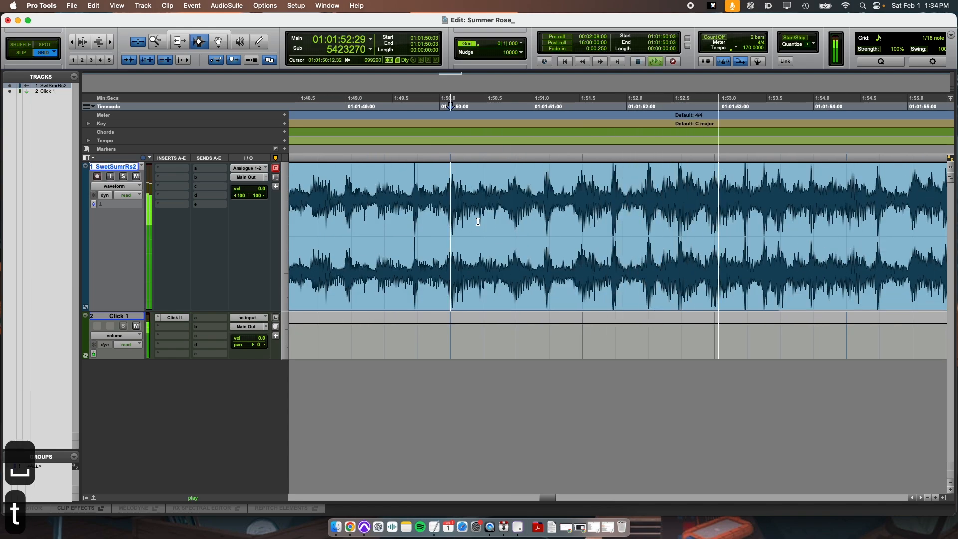
key(space)
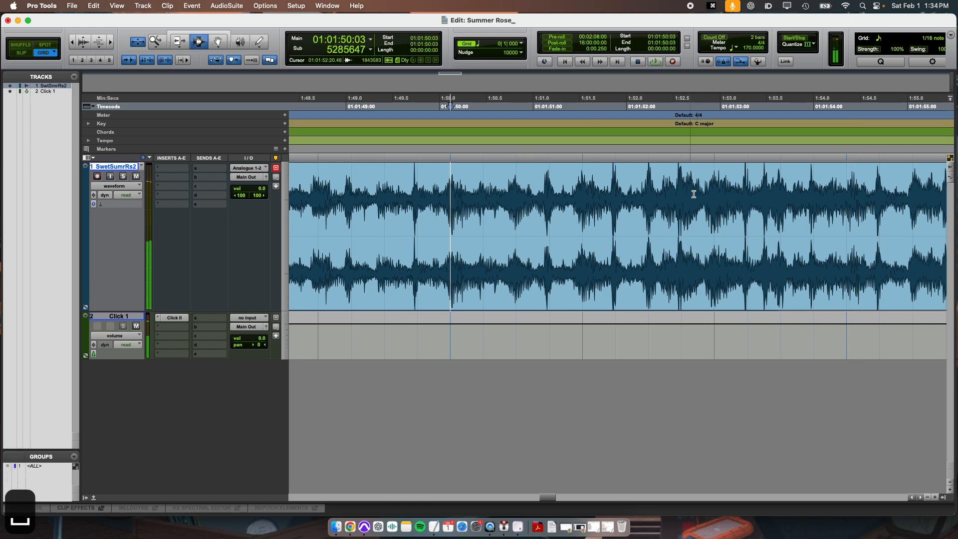
click(708, 199)
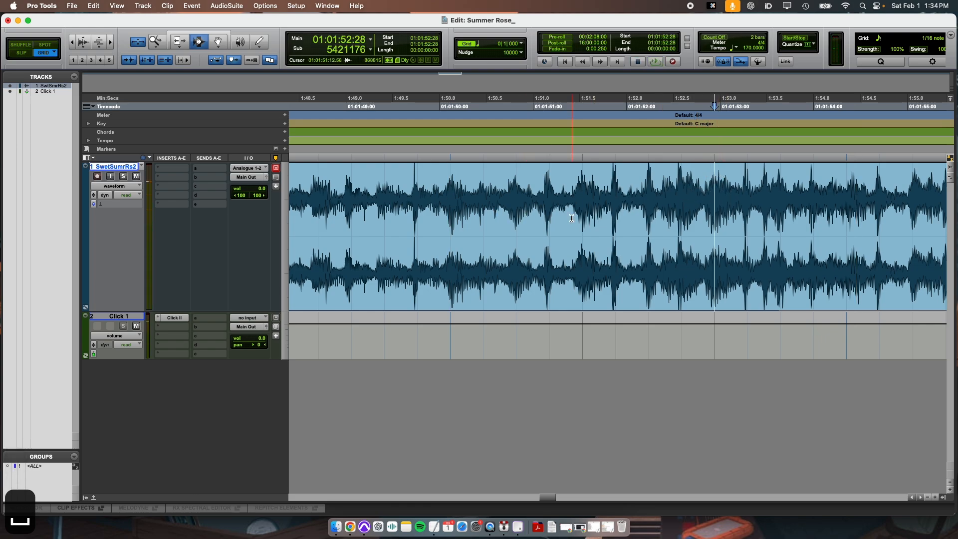
click(589, 211)
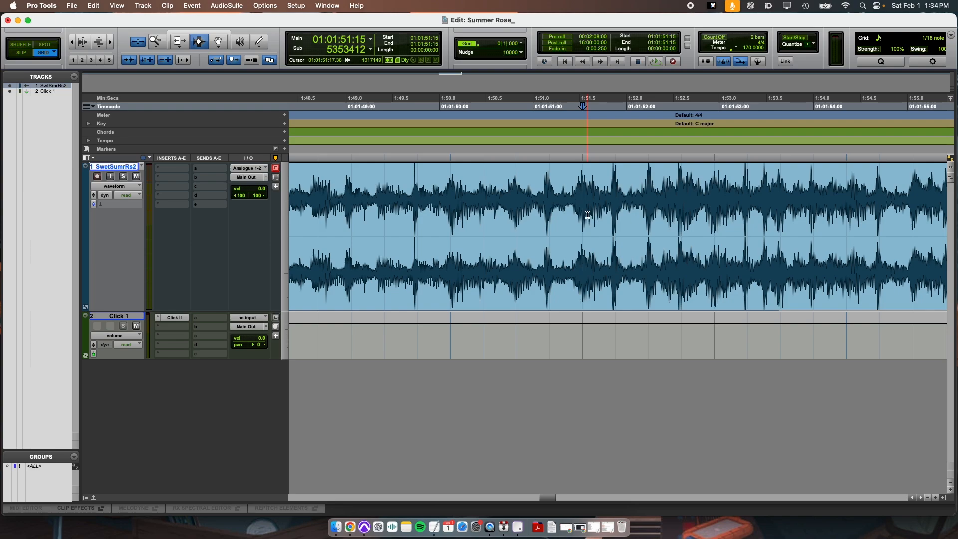
key(space)
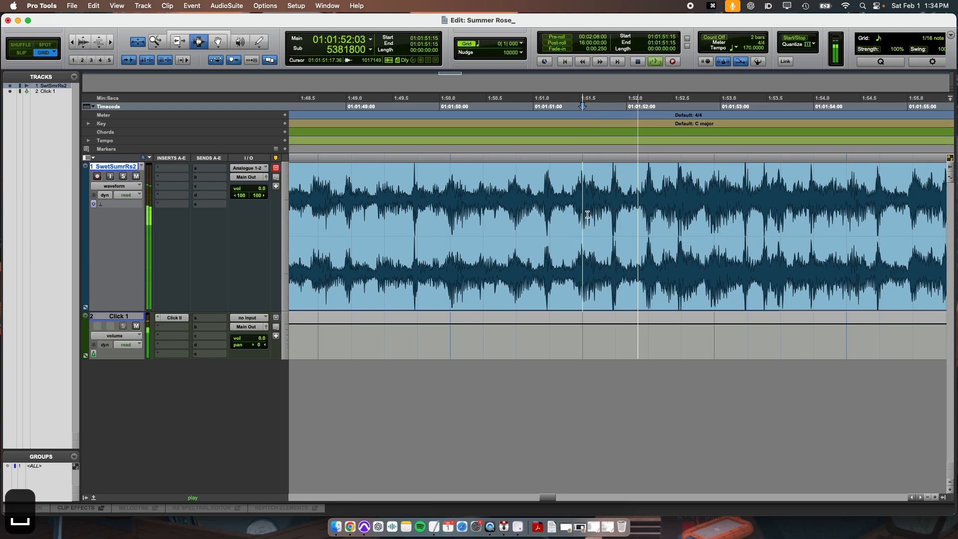
key(space)
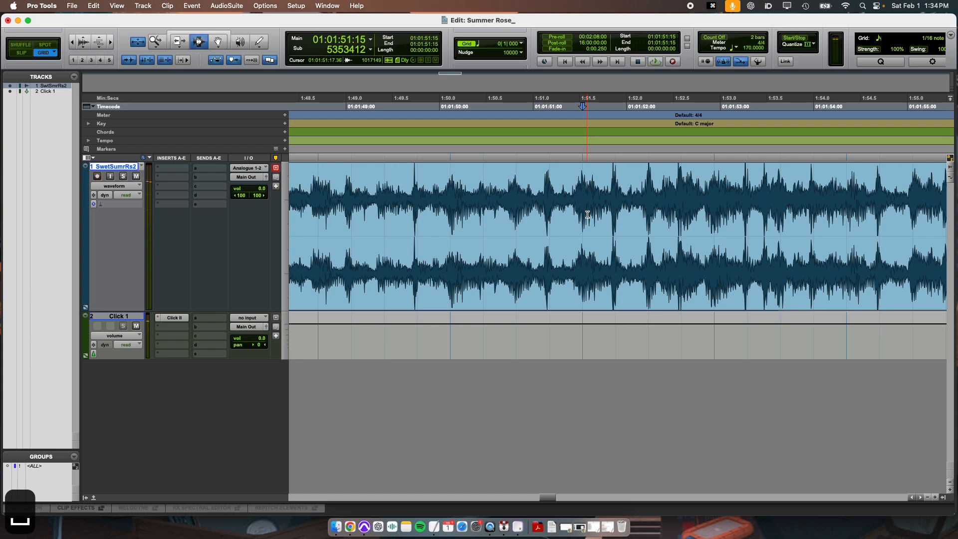
Step: Switch to the Grabber tool and Slip mode, and shift the song clip slightly later at the session start
click(221, 45)
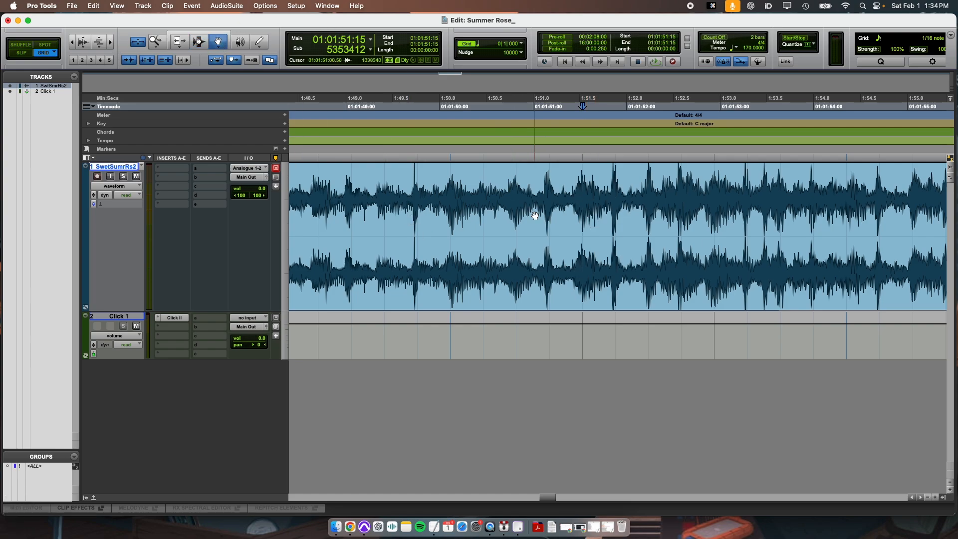
key(Return)
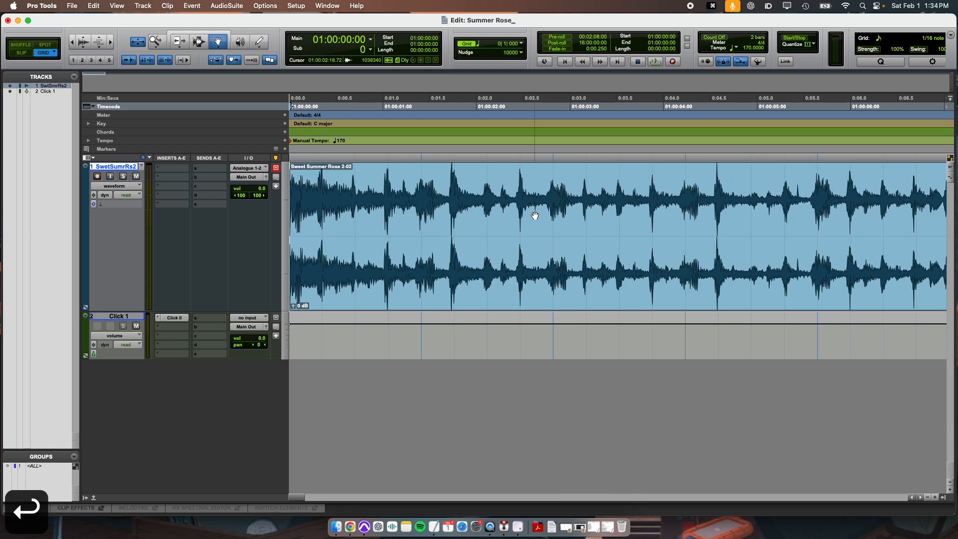
click(21, 52)
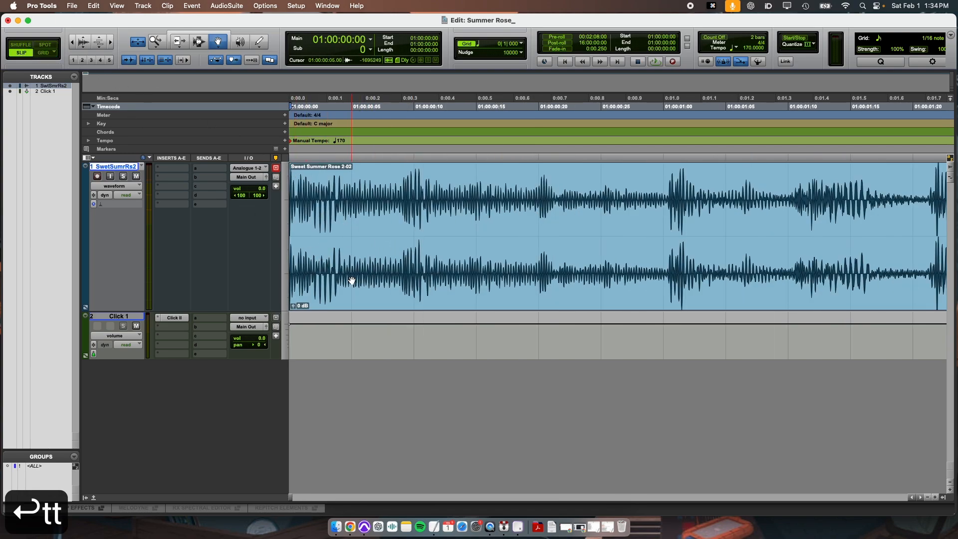
drag(351, 280, 354, 282)
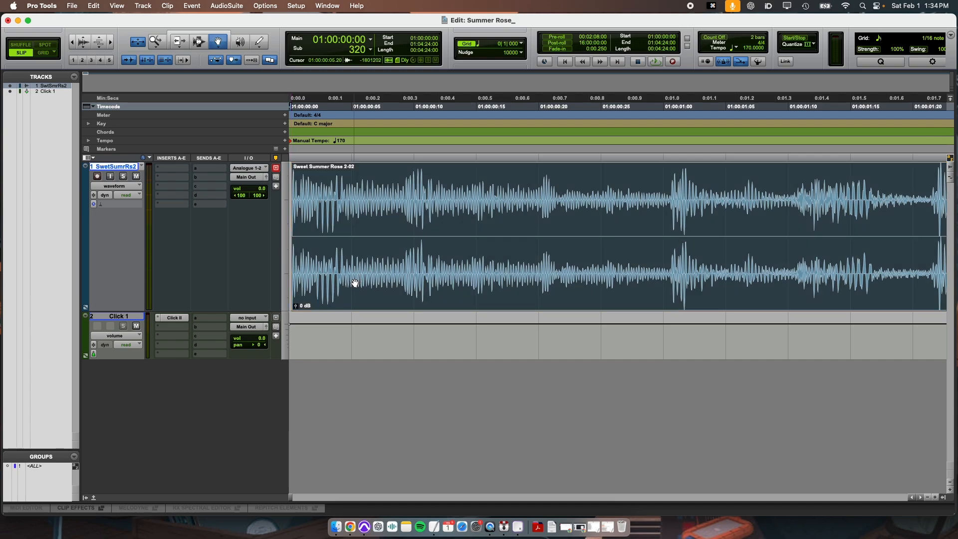
Step: Return to the session start and play the song with the click, following it along the timeline
key(r)
key(r)
key(r)
key(Return)
key(space)
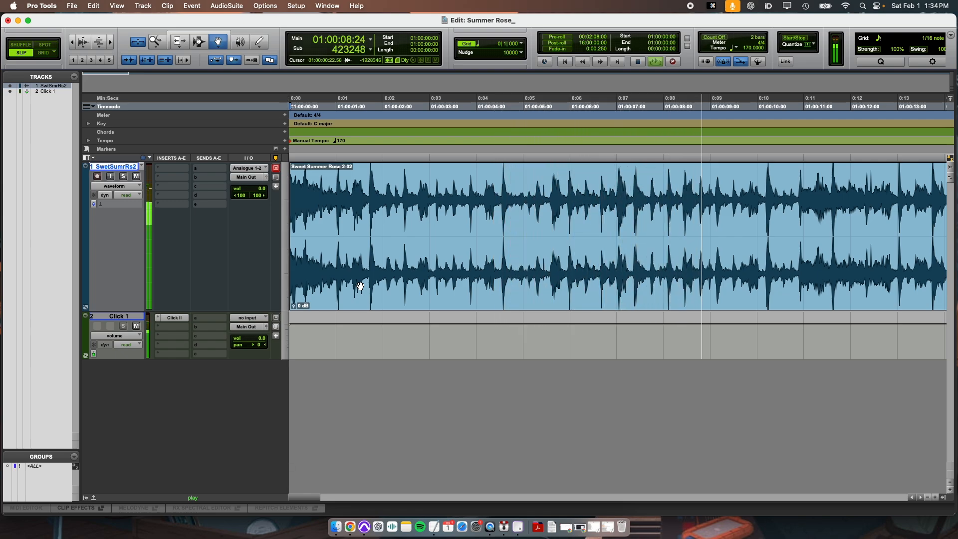
scroll(553, 274, right, 3)
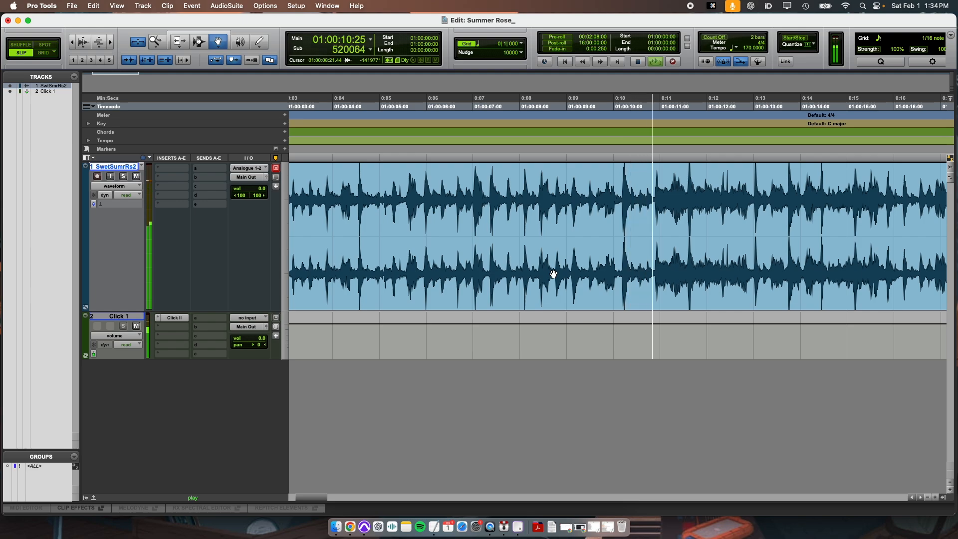
key(r)
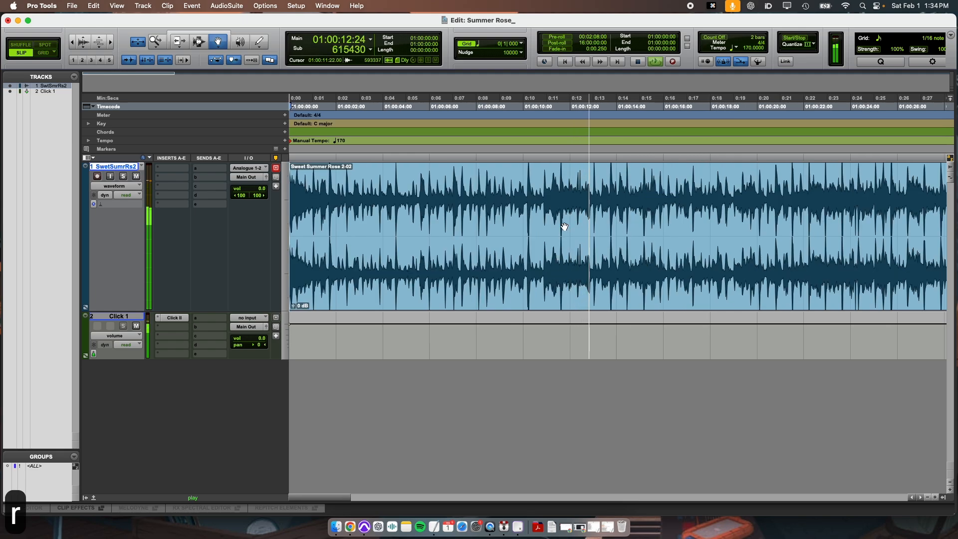
Step: Zoom in around 13 seconds during playback to compare the song's transients with the grid lines
key(super+3)
key(t)
key(t)
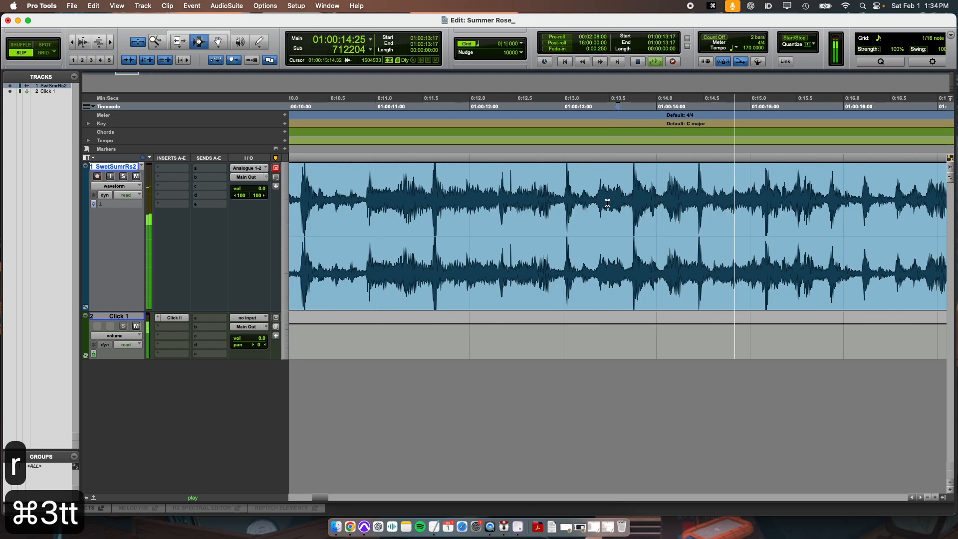
scroll(607, 203, right, 2)
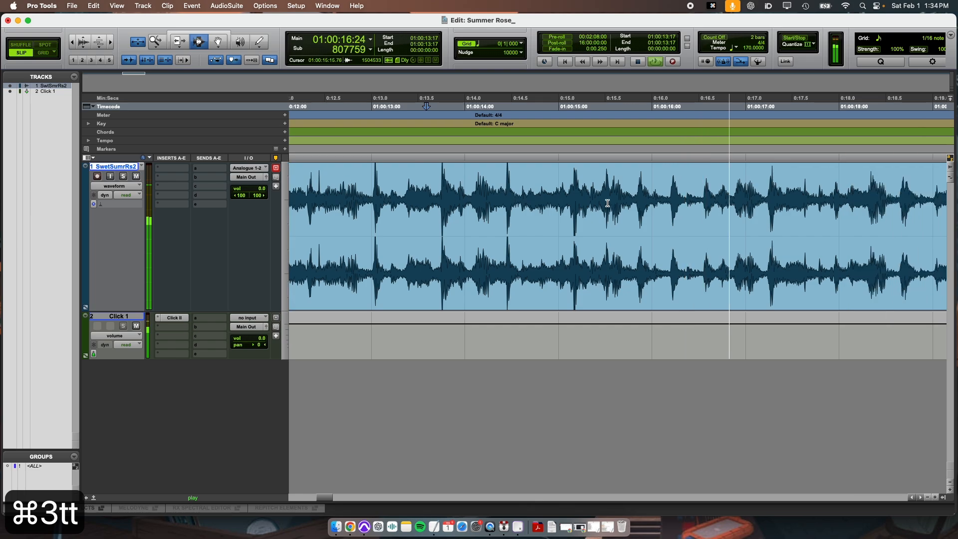
key(space)
key(r)
key(r)
key(r)
key(r)
key(r)
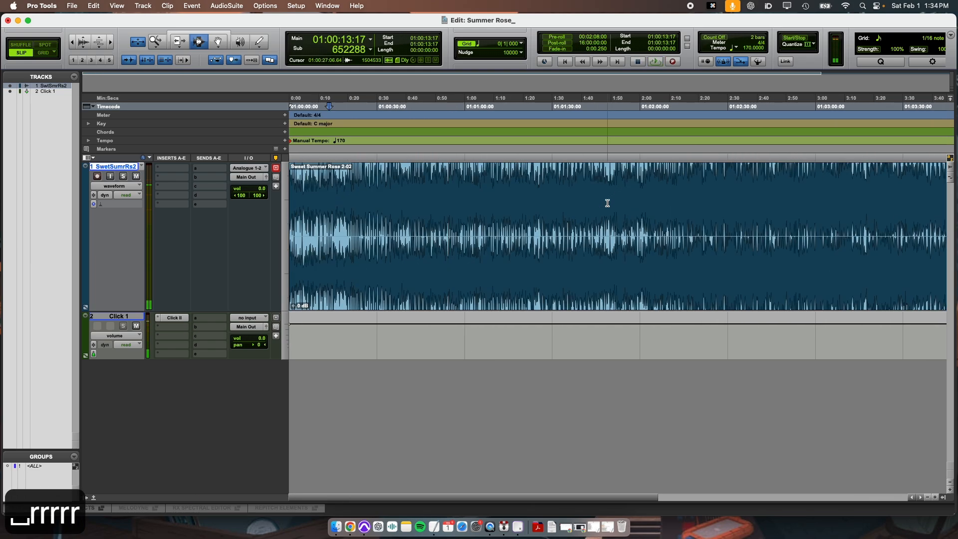
key(r)
Step: Play from about 3:15 and zoom in near the song's ending to check the click alignment there
key(space)
key(t)
key(t)
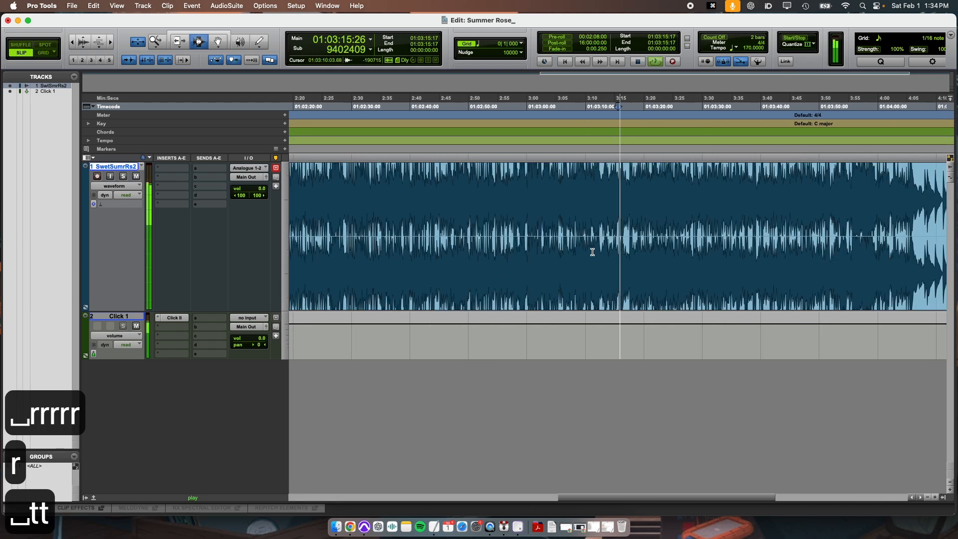
key(t)
key(t)
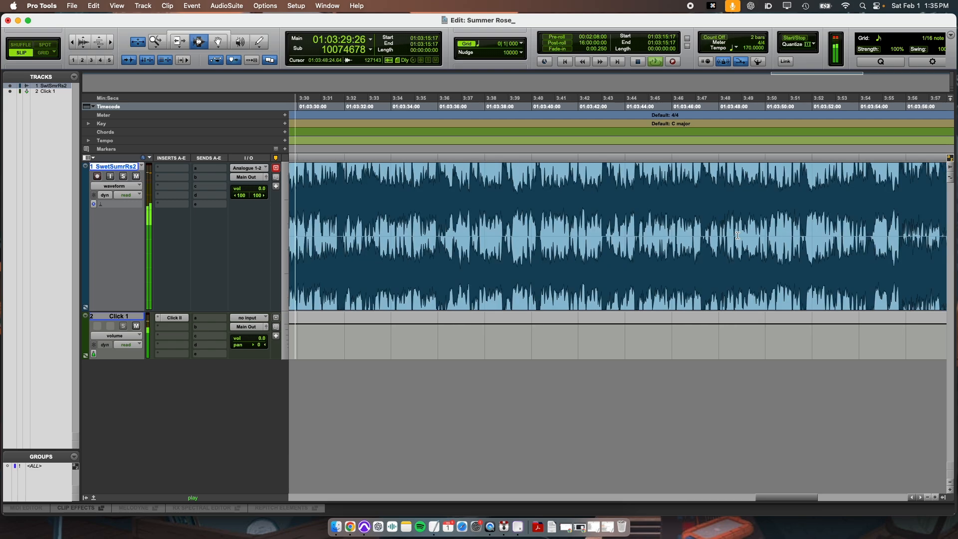
key(r)
key(r)
key(space)
key(r)
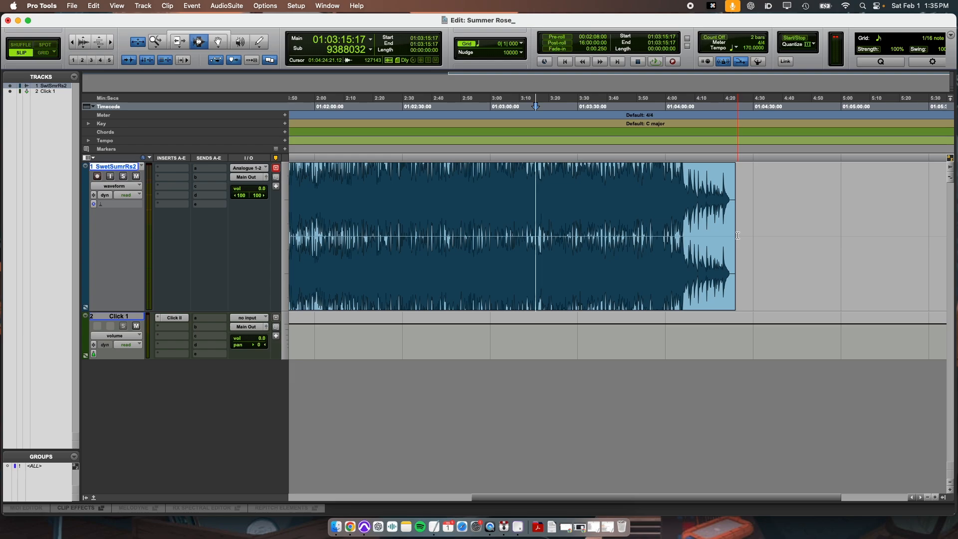
Step: Undo the clip move and return to the session start, zooming in on the opening beats
key(super+z)
key(Return)
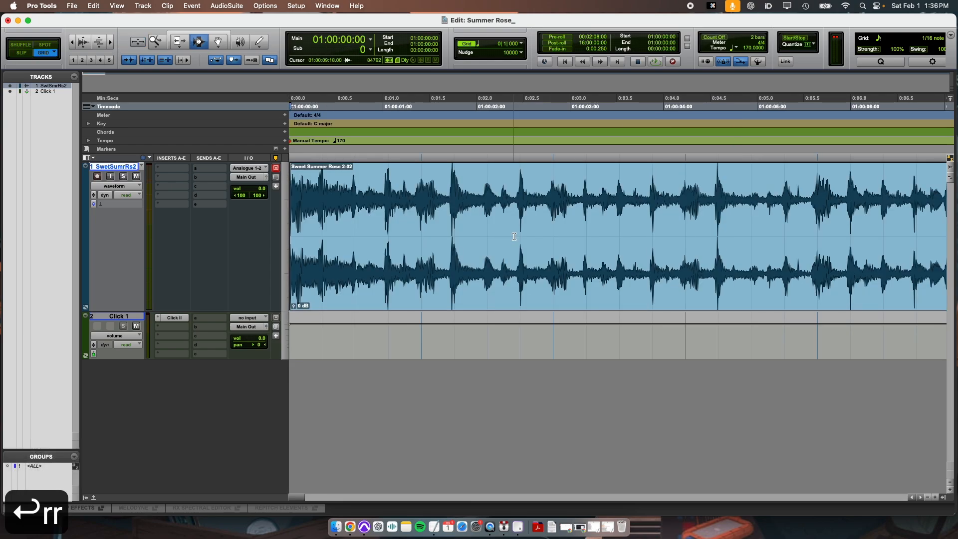
key(t)
key(t)
key(t)
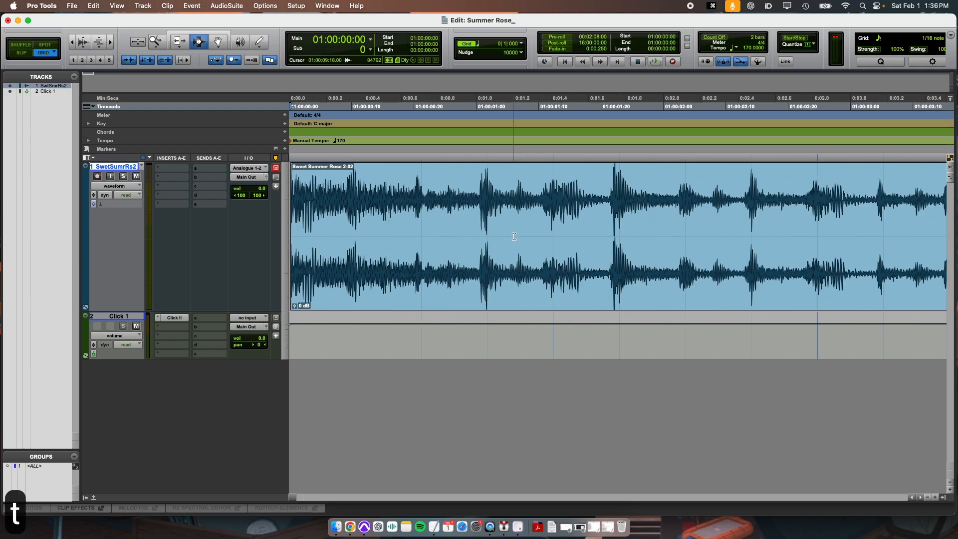
key(r)
key(r)
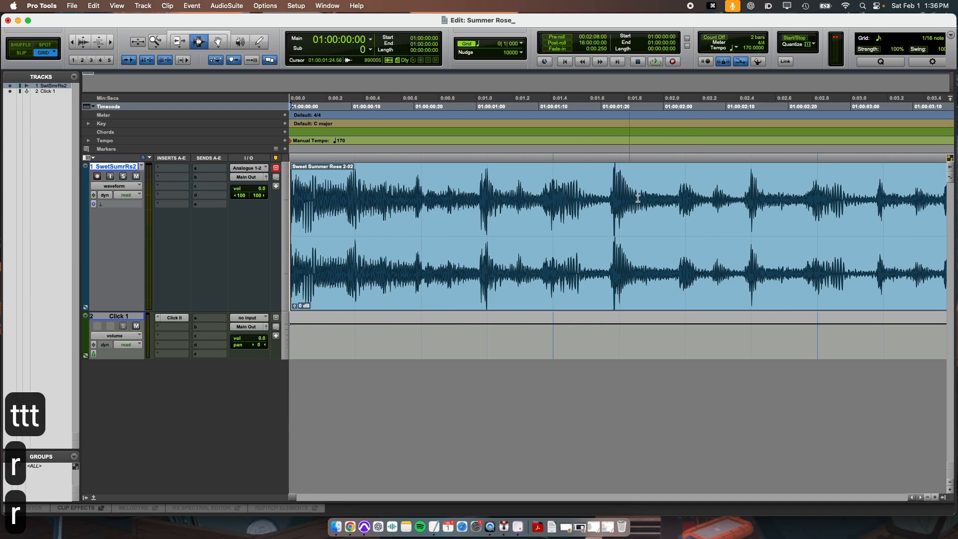
Step: Place the cursor on the opening downbeats to compare their positions with the grid lines
scroll(715, 222, right, 5)
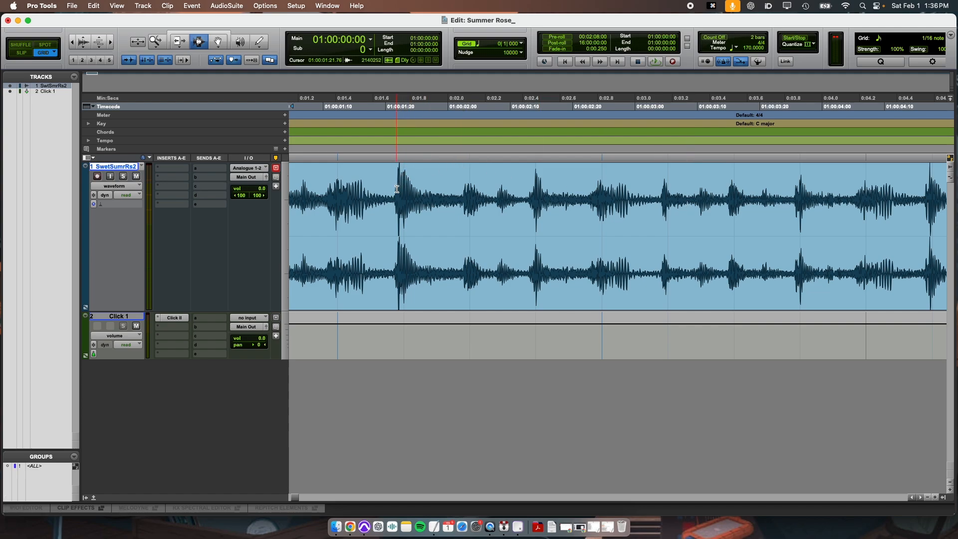
click(412, 208)
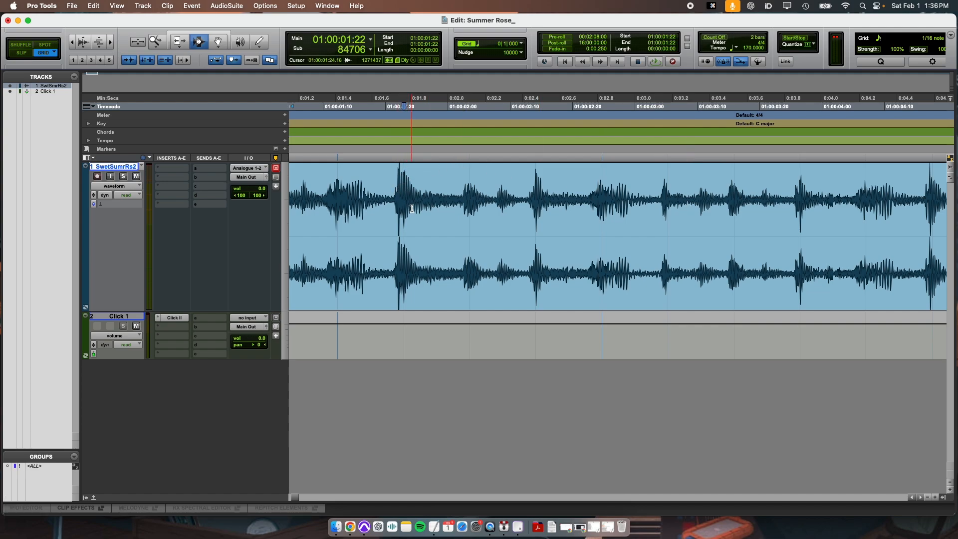
click(601, 205)
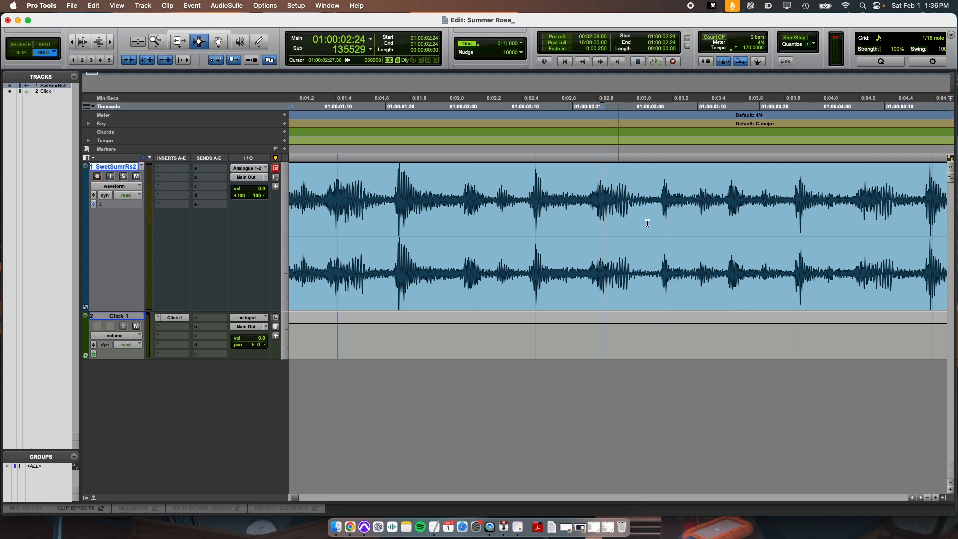
click(870, 202)
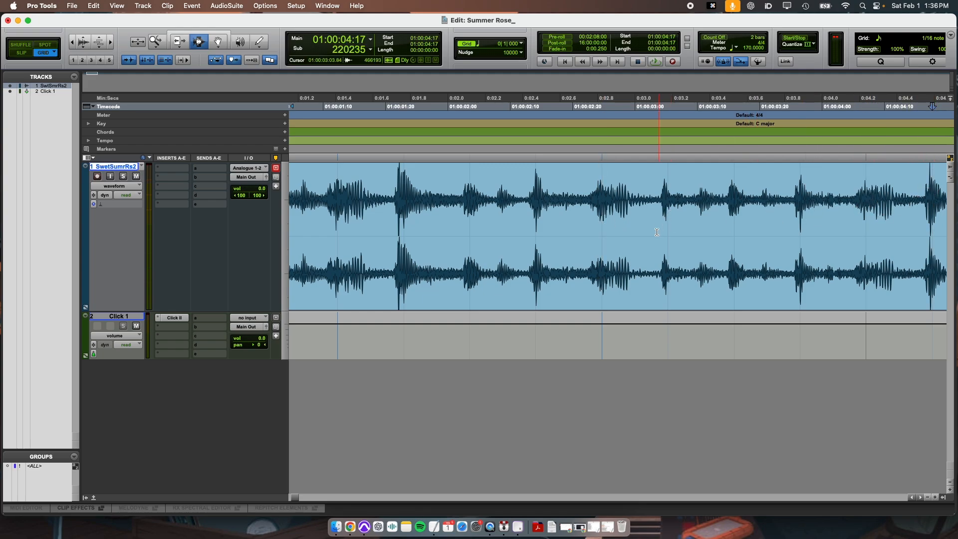
key(super+4)
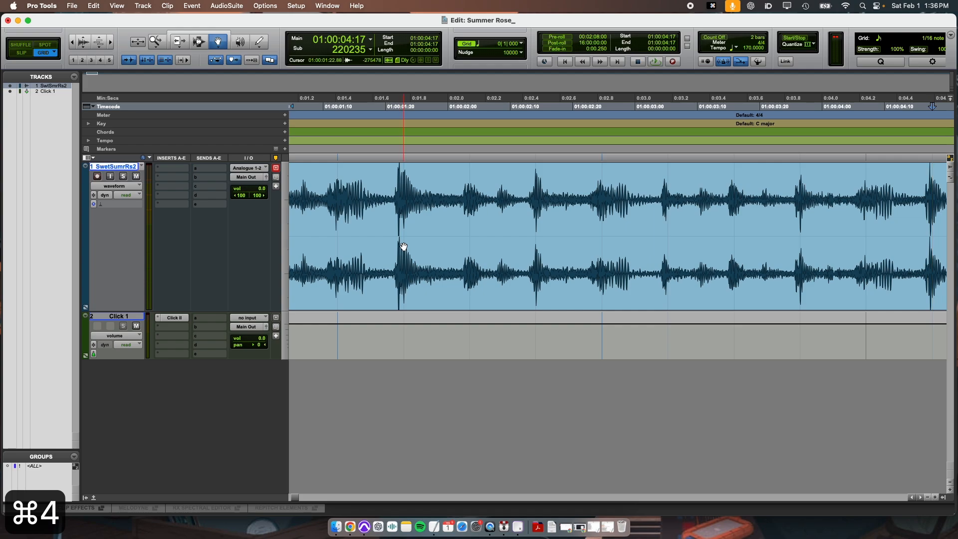
Step: Zoom out to the session start and play the song's opening against the click
drag(403, 246, 407, 246)
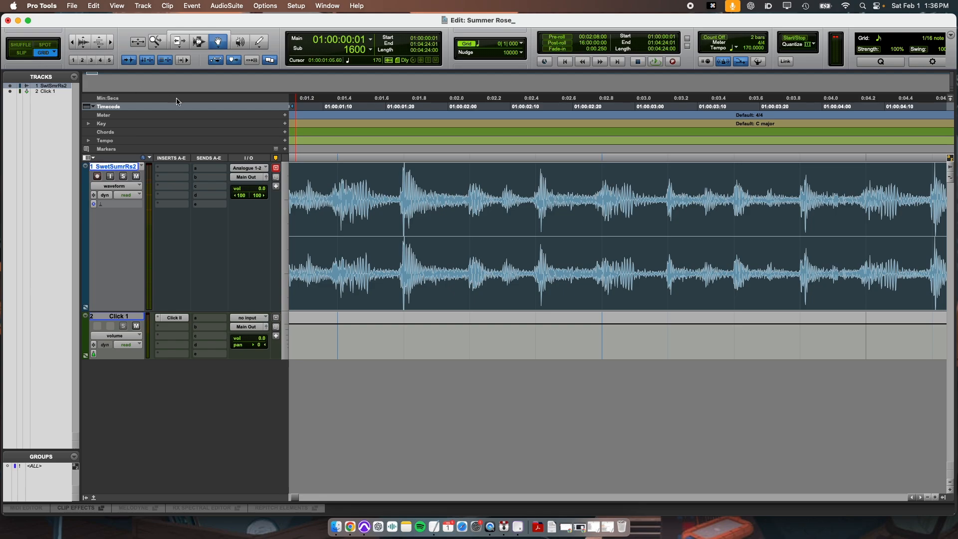
key(r)
key(r)
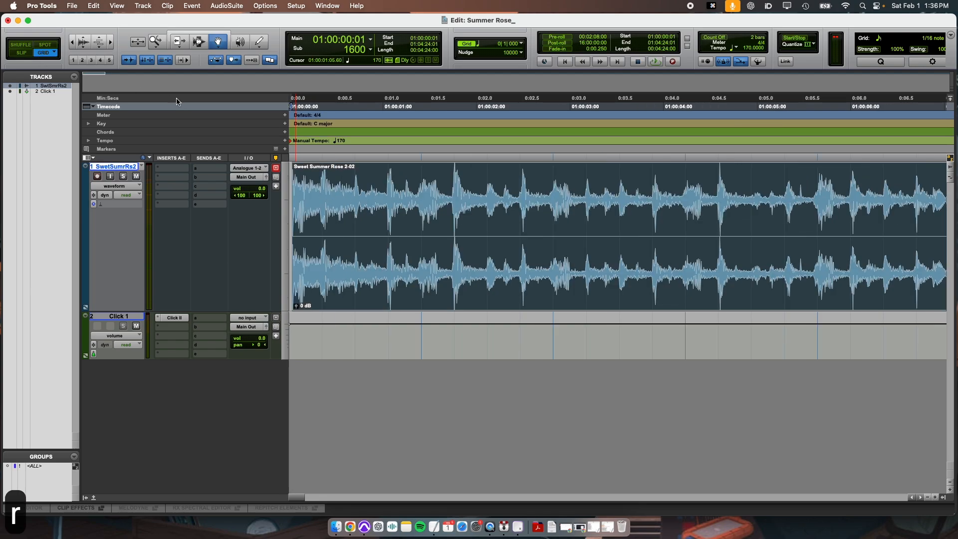
key(Return)
key(space)
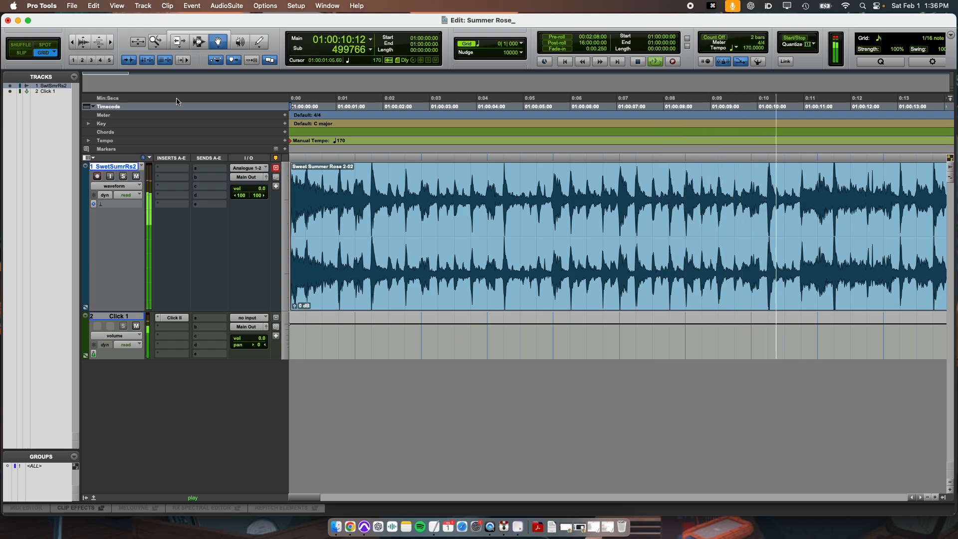
key(space)
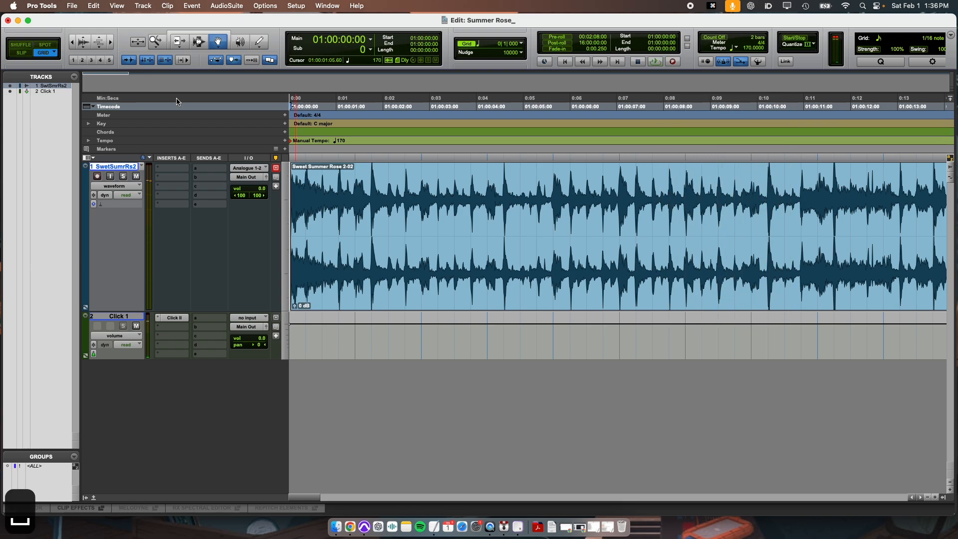
Step: Try extending the song clip's start earlier with the Trim tool, then undo the trim
key(r)
key(r)
key(Return)
key(t)
key(t)
key(t)
key(t)
key(t)
key(t)
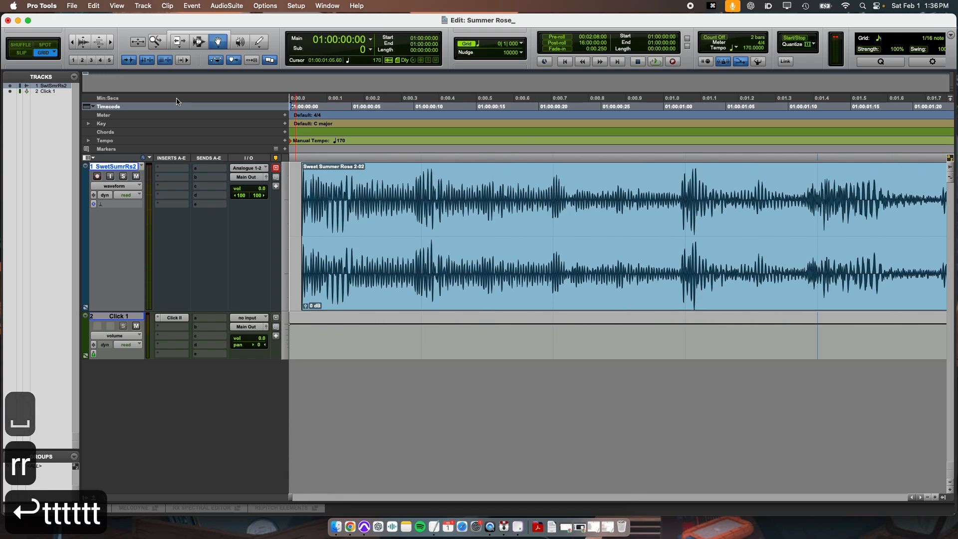
click(180, 43)
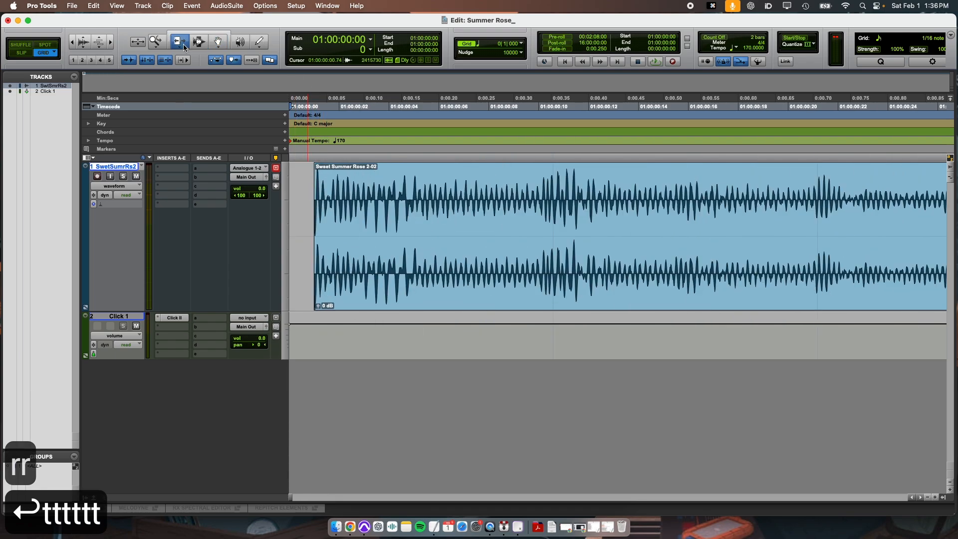
drag(322, 197, 305, 198)
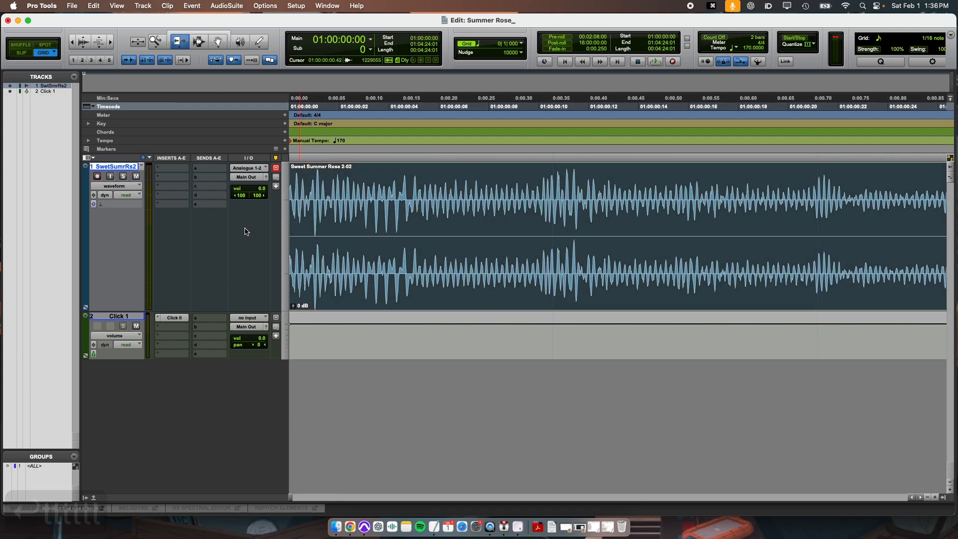
key(super+z)
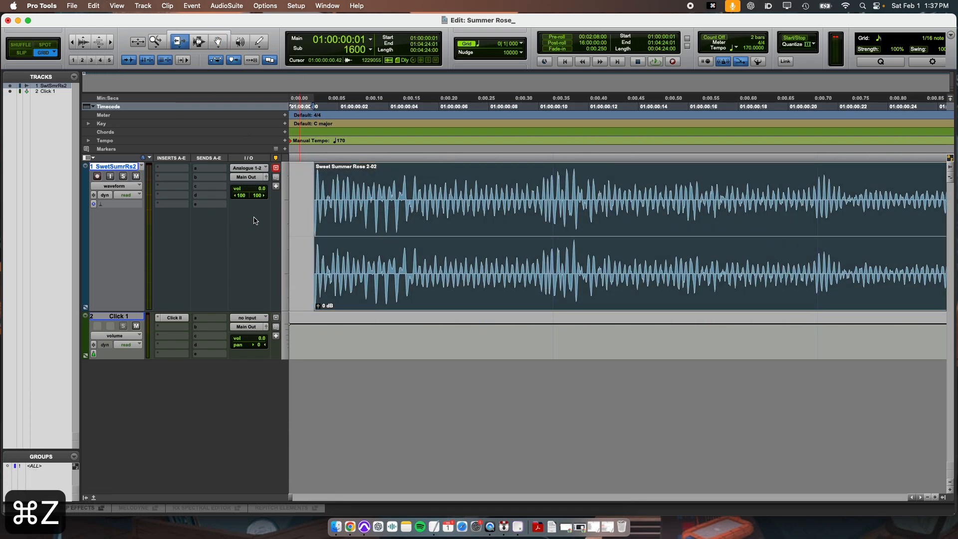
Step: Switch to Slip mode and extend the song clip's start back to the beginning of the session
click(23, 54)
drag(319, 214, 290, 213)
Step: Zoom out to view the entire song clip on the timeline
key(r)
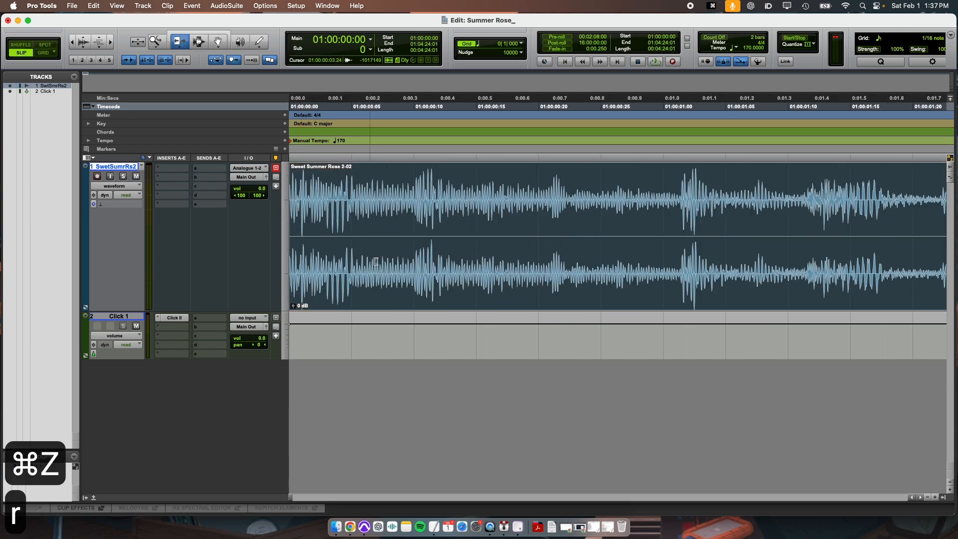
key(r)
key(r)
key(r)
key(super+3)
key(r)
key(r)
key(r)
key(r)
key(r)
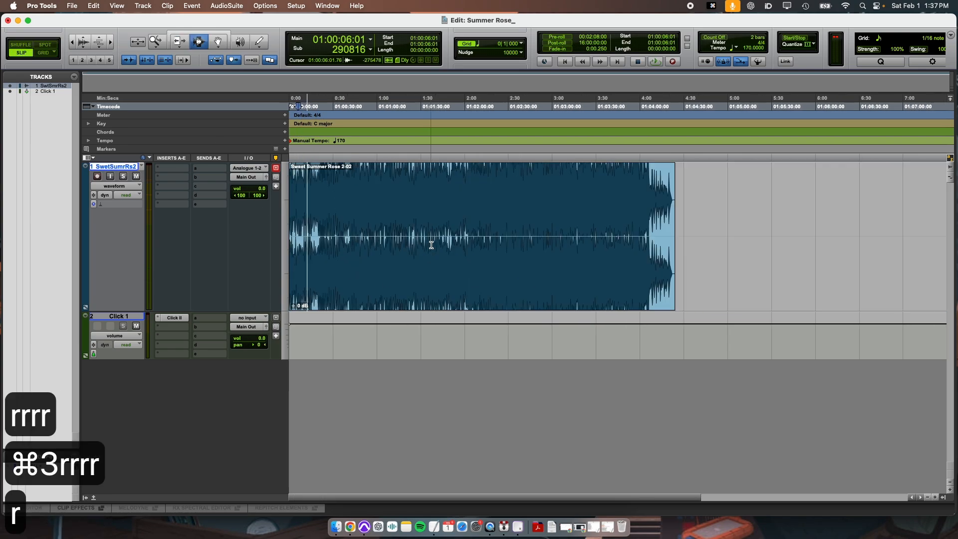
click(471, 234)
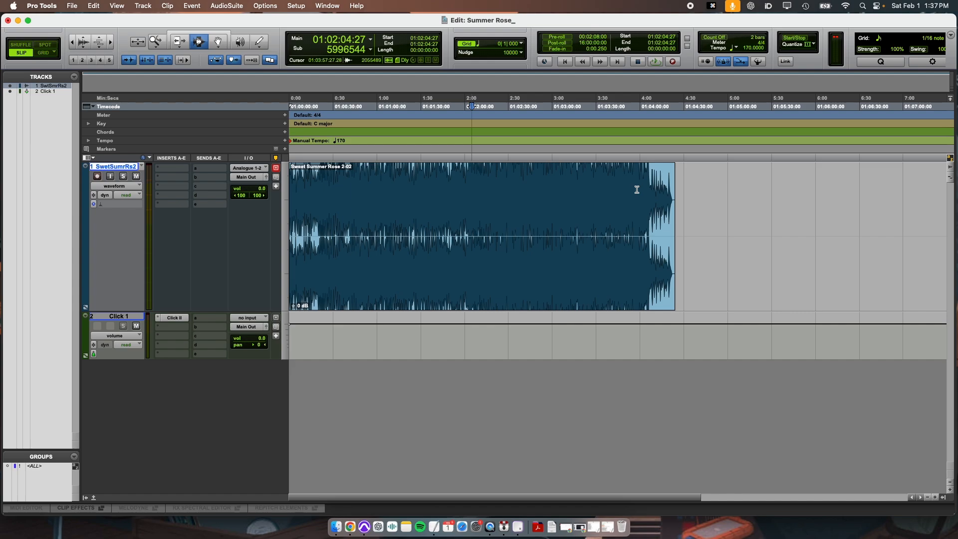
Step: Return to the session start and zoom to show the first two minutes of the song
key(Return)
key(t)
key(t)
key(t)
key(t)
key(r)
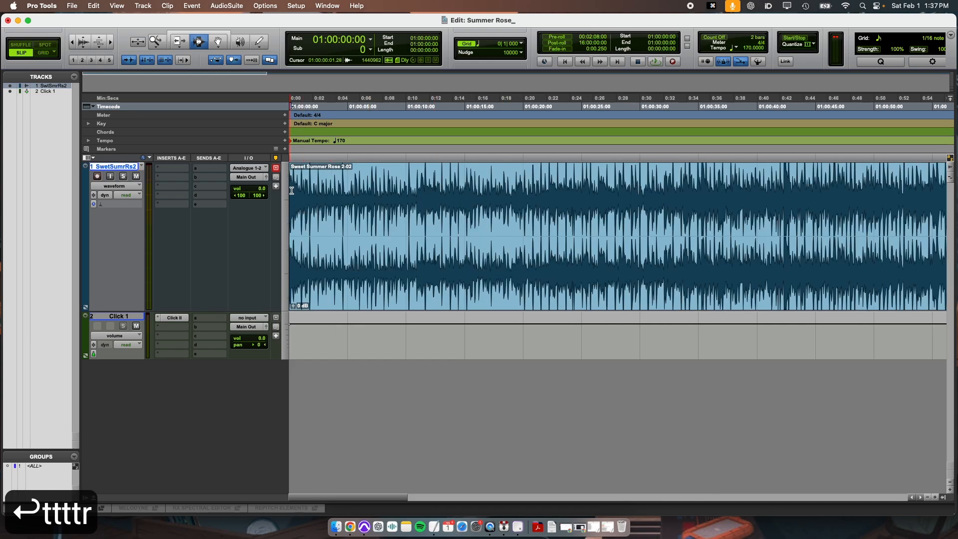
key(r)
key(r)
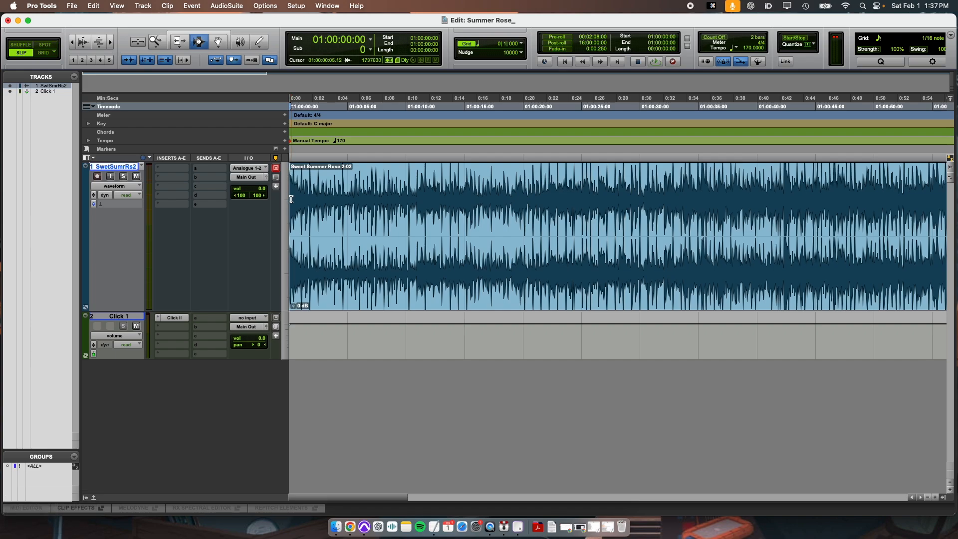
key(t)
key(t)
key(grave)
key(grave)
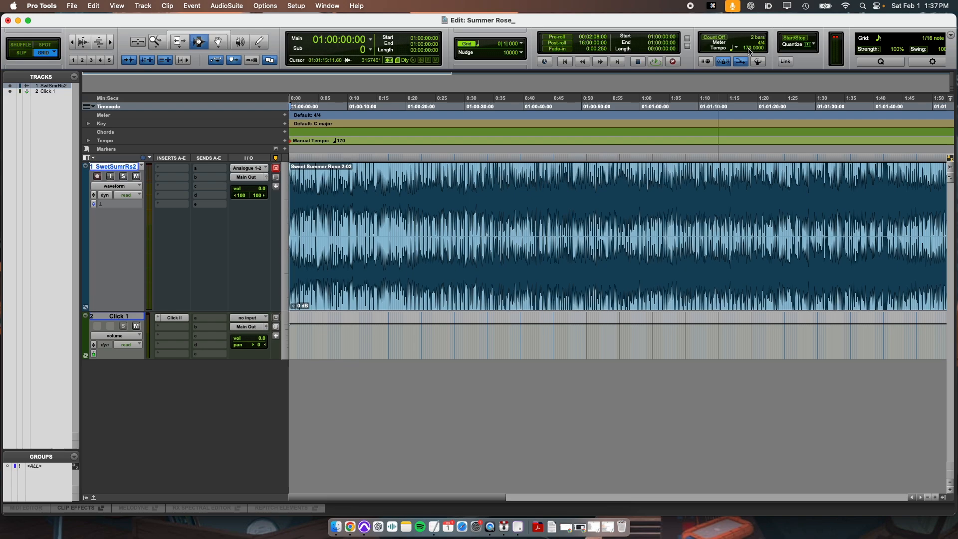
Step: Drag the session tempo down to 147 BPM, then enter 170 BPM again
drag(749, 51, 678, 83)
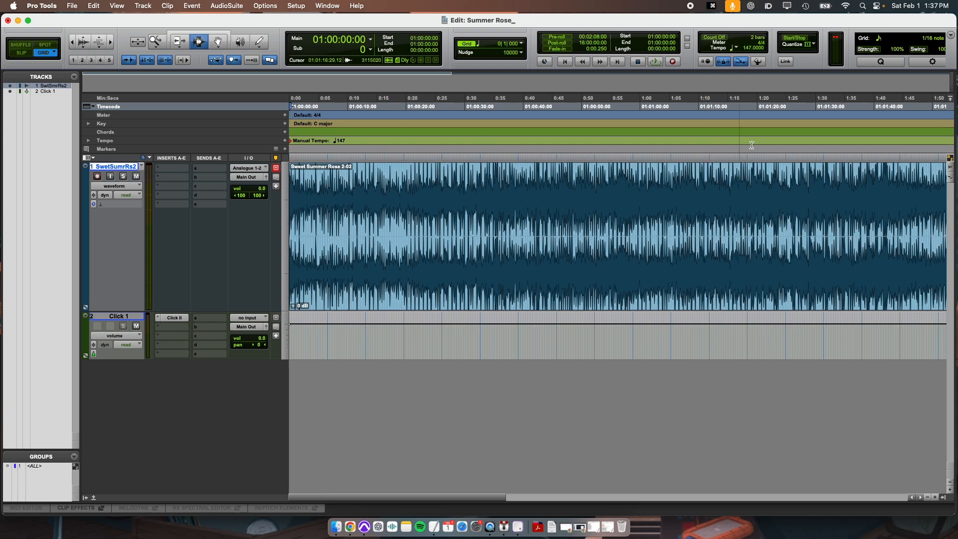
text(170)
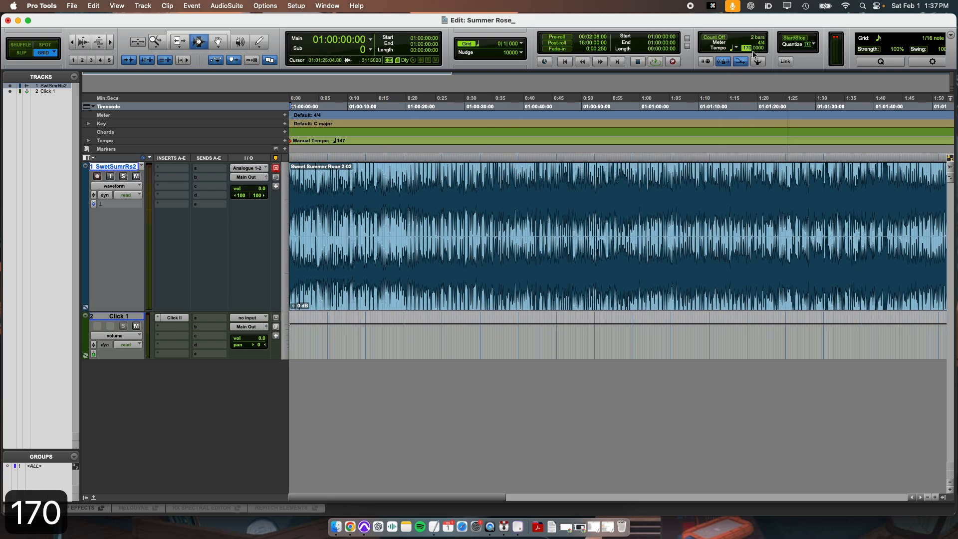
key(Return)
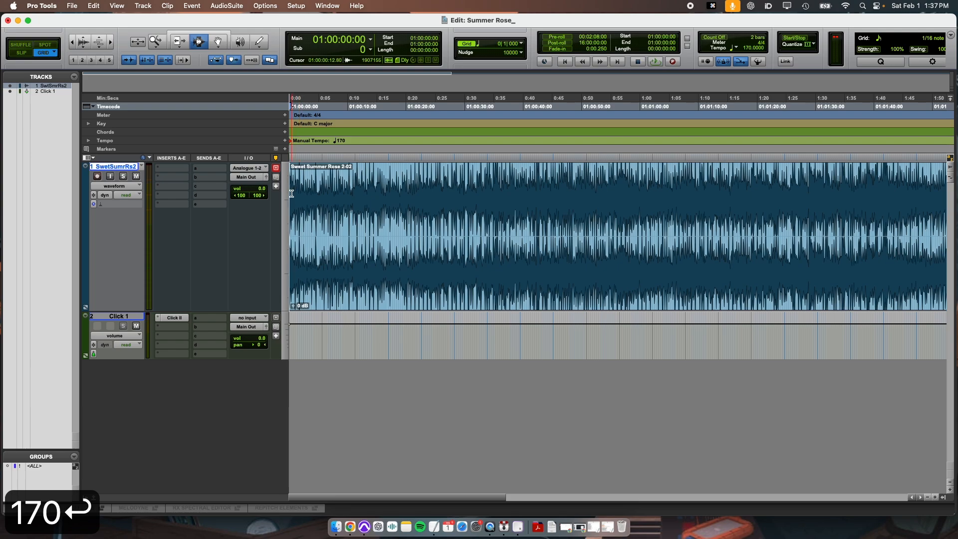
Step: Move the song clip about 1.2 seconds later on the timeline with the Grabber tool
key(t)
key(t)
key(t)
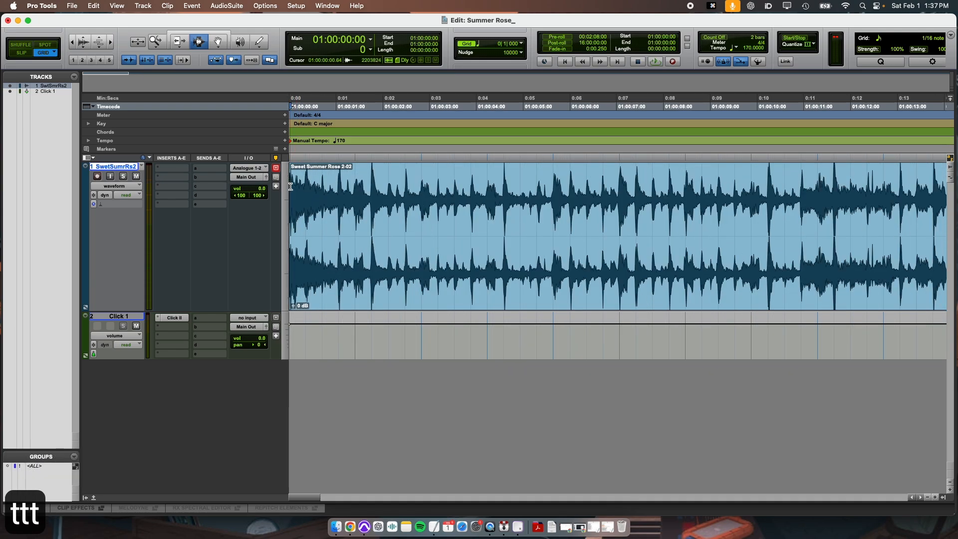
click(218, 43)
drag(352, 231, 410, 231)
key(super+3)
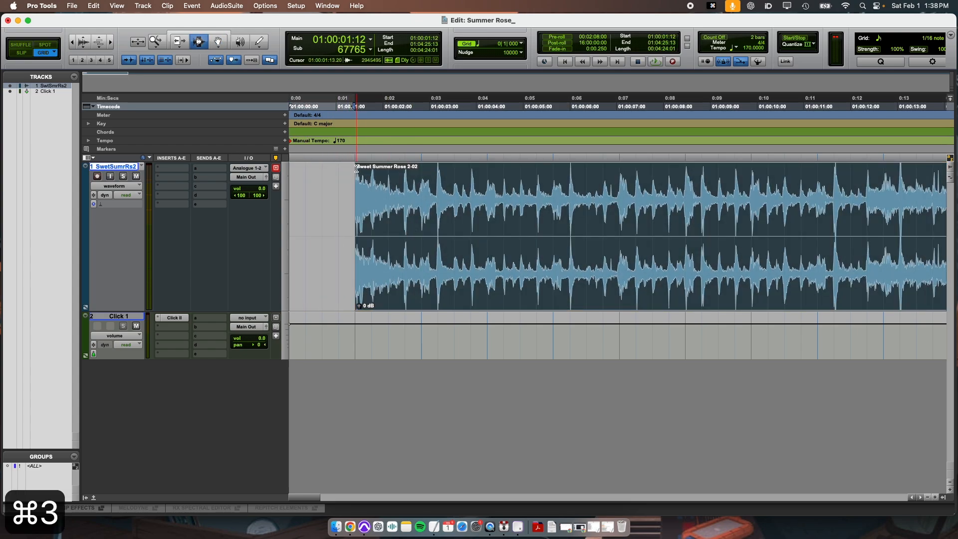
click(356, 170)
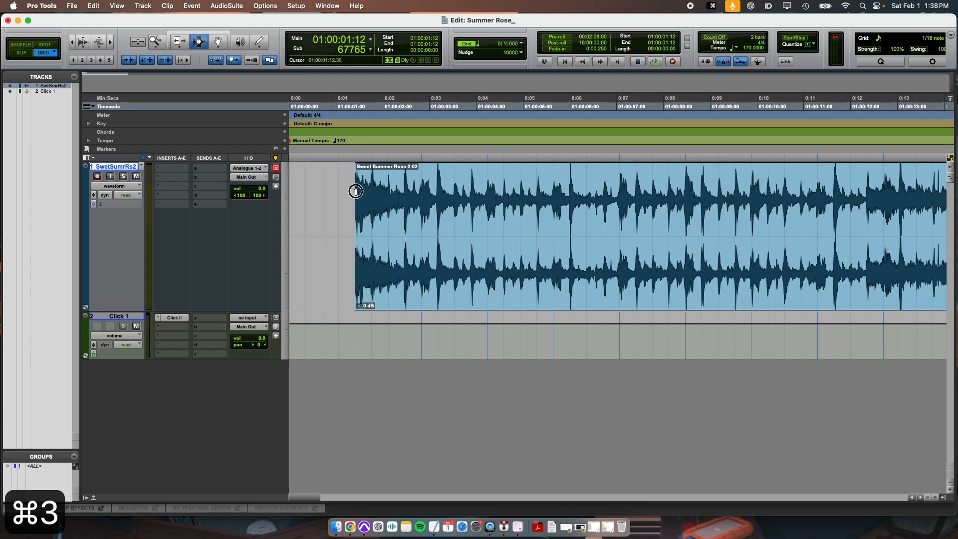
click(353, 333)
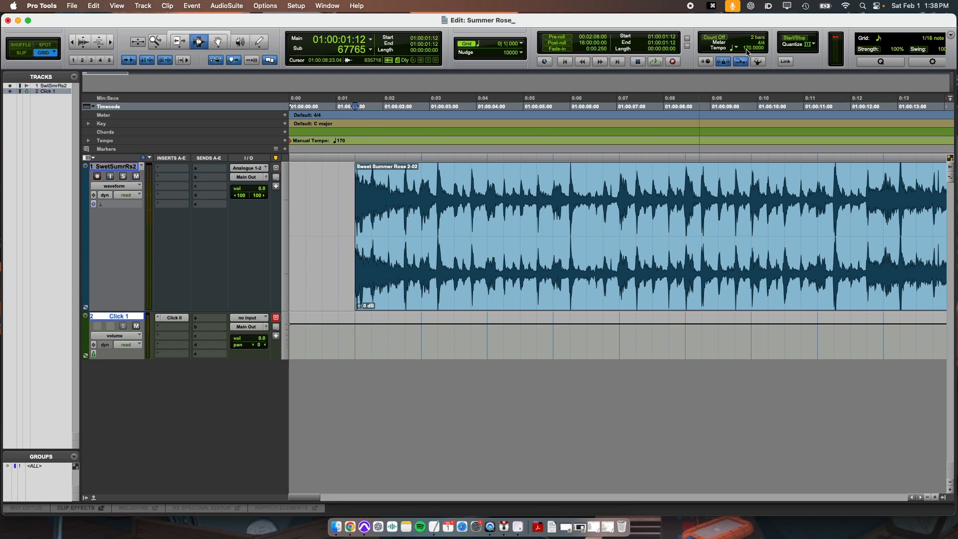
Step: Drag the tempo to 163 BPM, re-enter 170 BPM, and move the song clip back to the session start
mouse_move(748, 51)
mouse_down()
mouse_move(746, 75)
mouse_move(747, 39)
mouse_move(749, 65)
mouse_move(750, 56)
mouse_up()
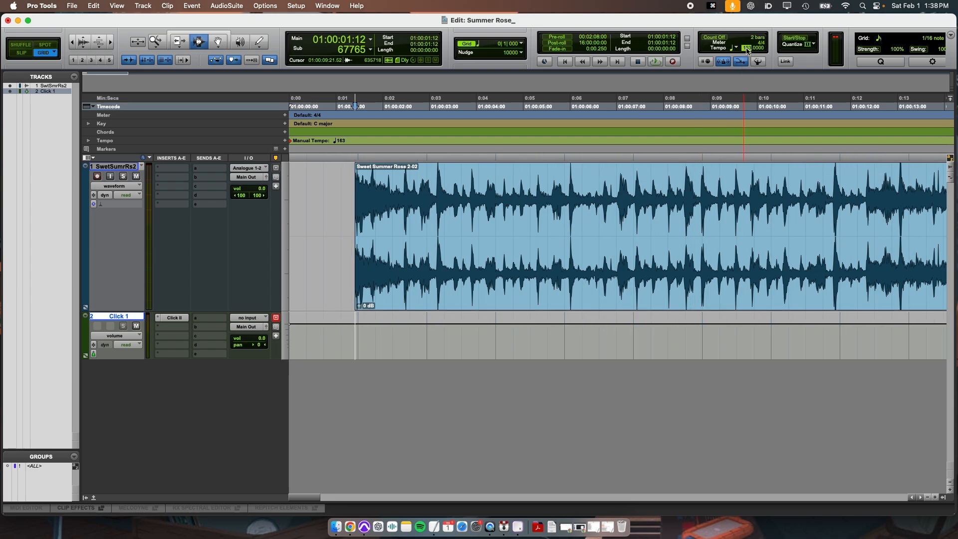
text(170)
key(Return)
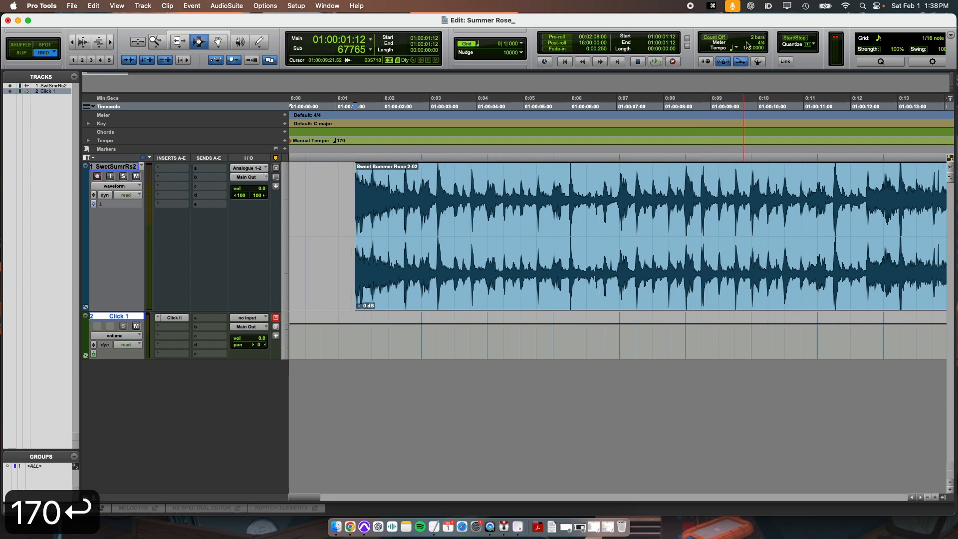
click(217, 41)
drag(361, 250, 297, 249)
Step: Move the song clip to start at about 50 seconds on the timeline
key(r)
key(r)
key(r)
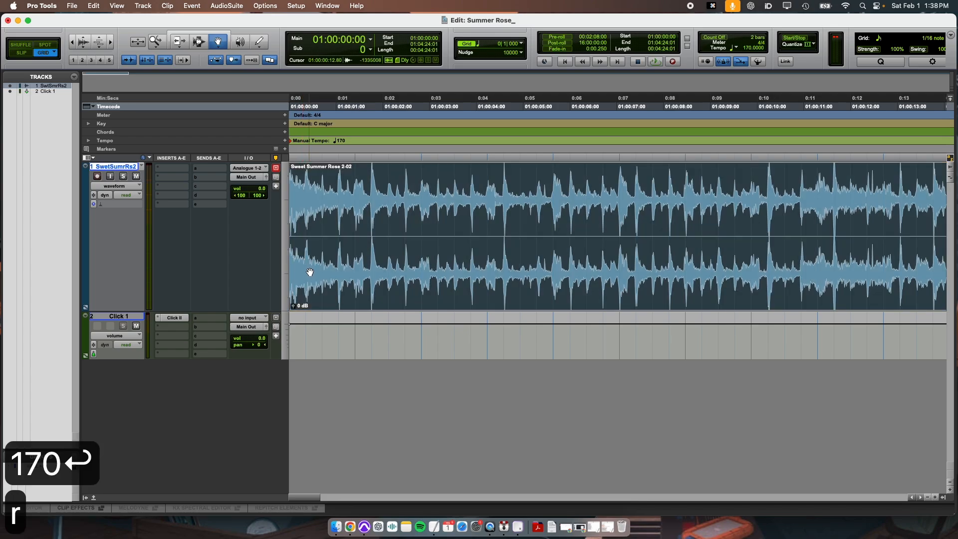
drag(302, 187, 600, 209)
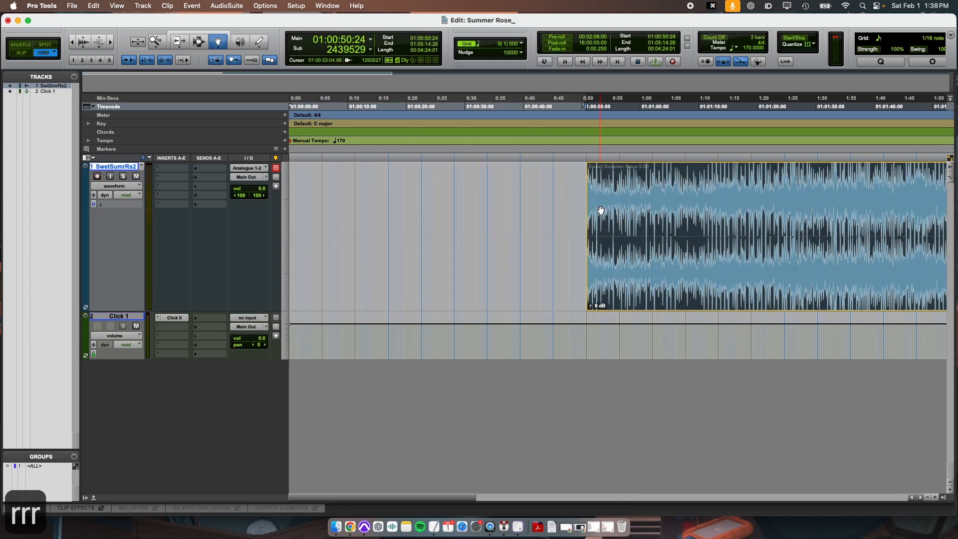
Step: Switch to Slip mode and extend the song clip's start earlier to about 38 seconds with the Trim tool
key(t)
key(t)
key(t)
key(t)
key(r)
key(r)
key(r)
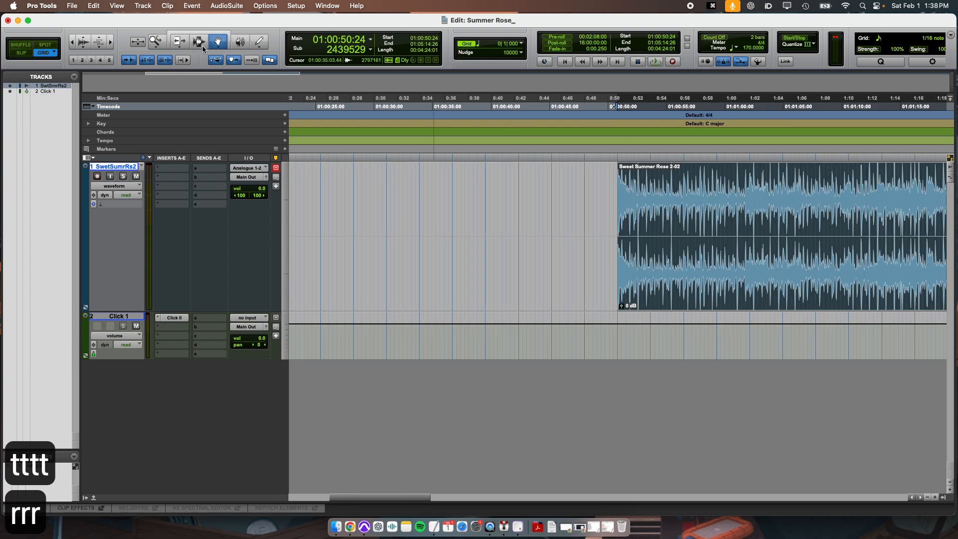
click(21, 52)
click(177, 42)
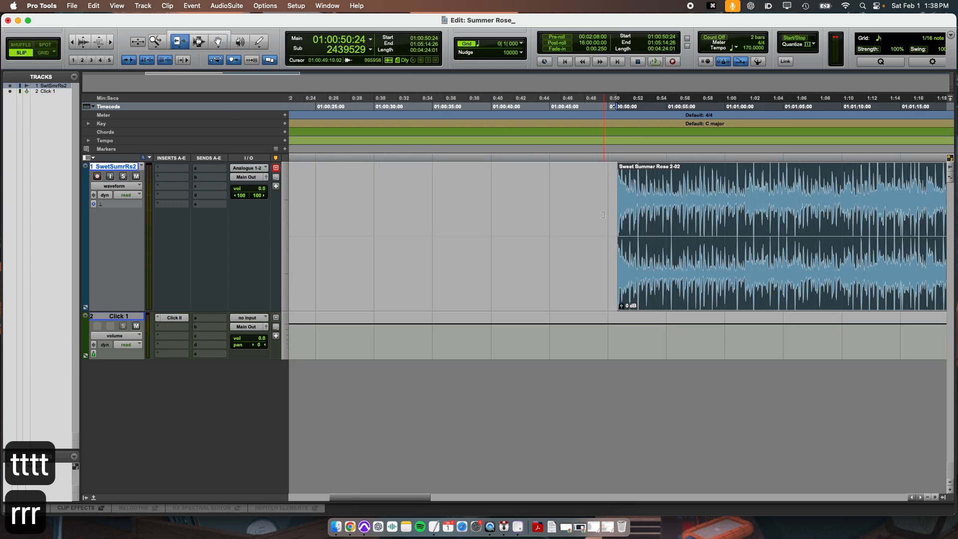
drag(616, 222, 356, 217)
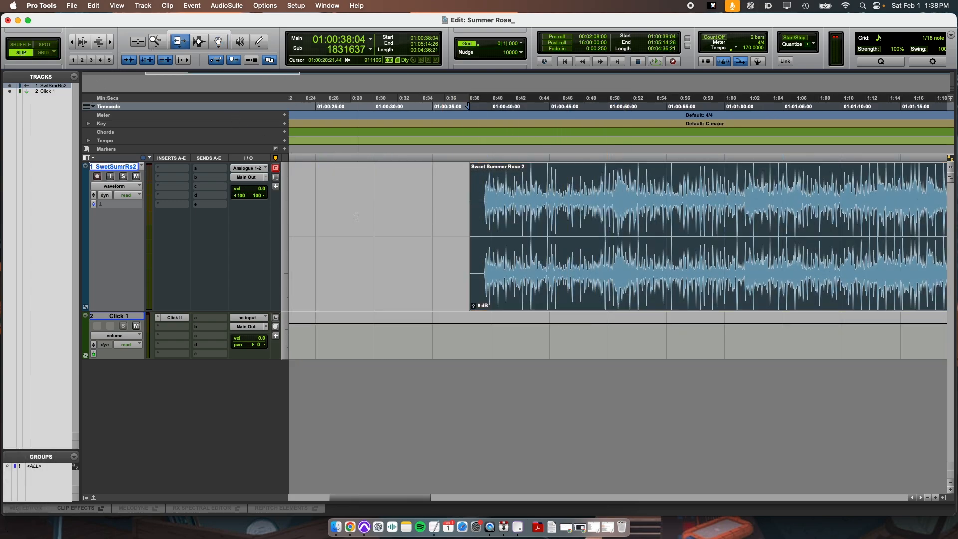
Step: Zoom in on the song clip's beginning and play from just after its first downbeat
key(super+3)
click(499, 186)
key(t)
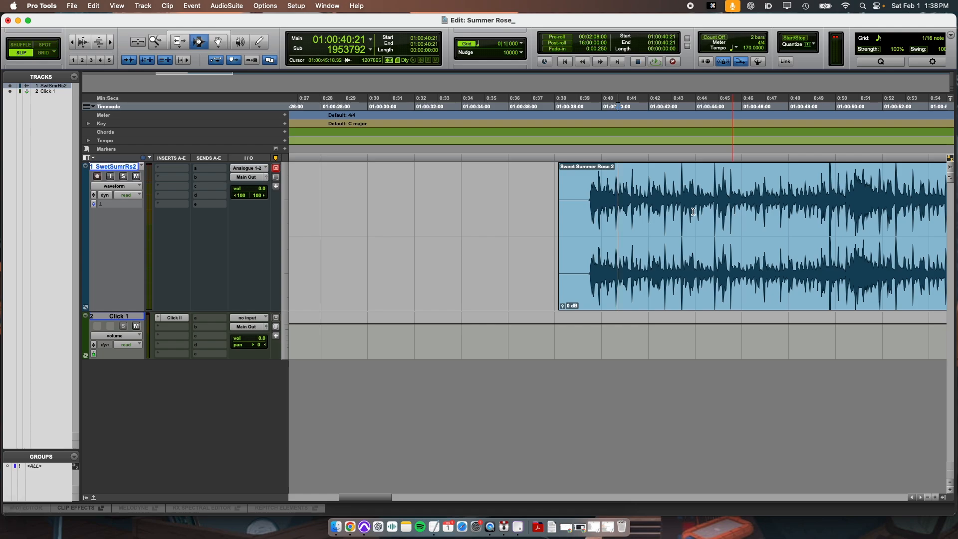
scroll(691, 211, right, 2)
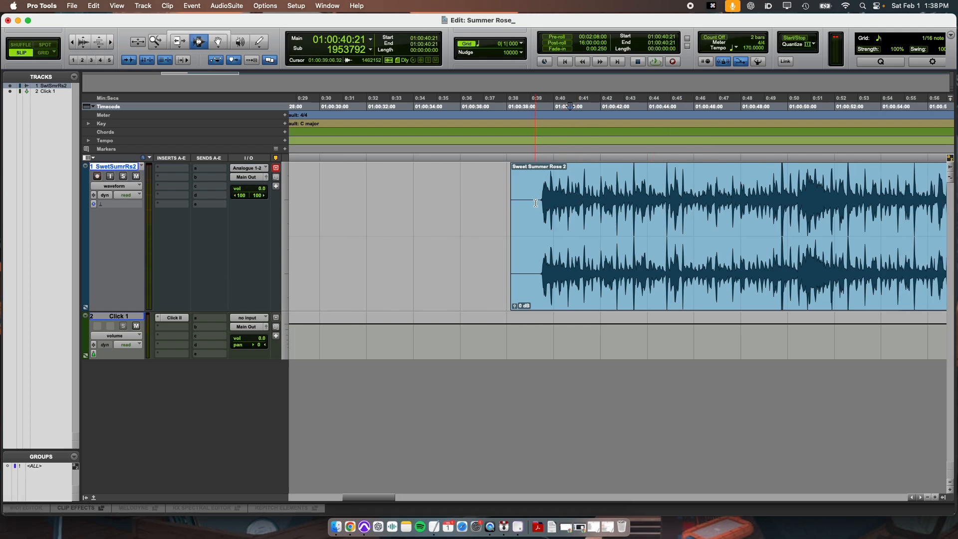
drag(787, 210, 548, 234)
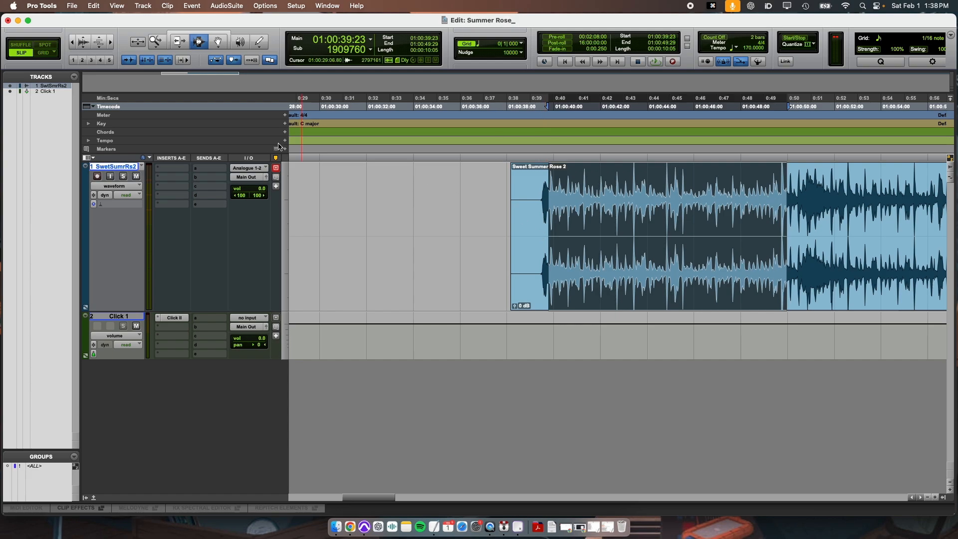
click(579, 209)
key(space)
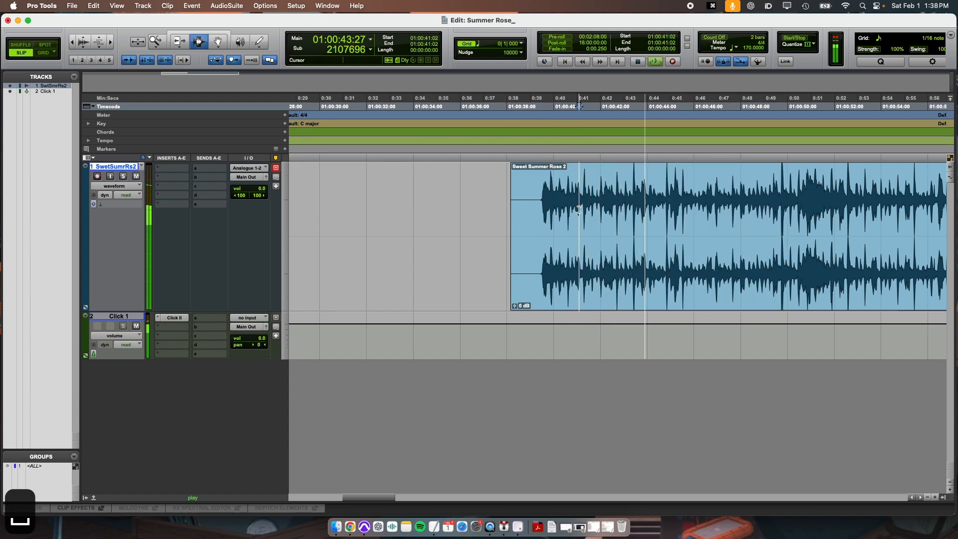
key(space)
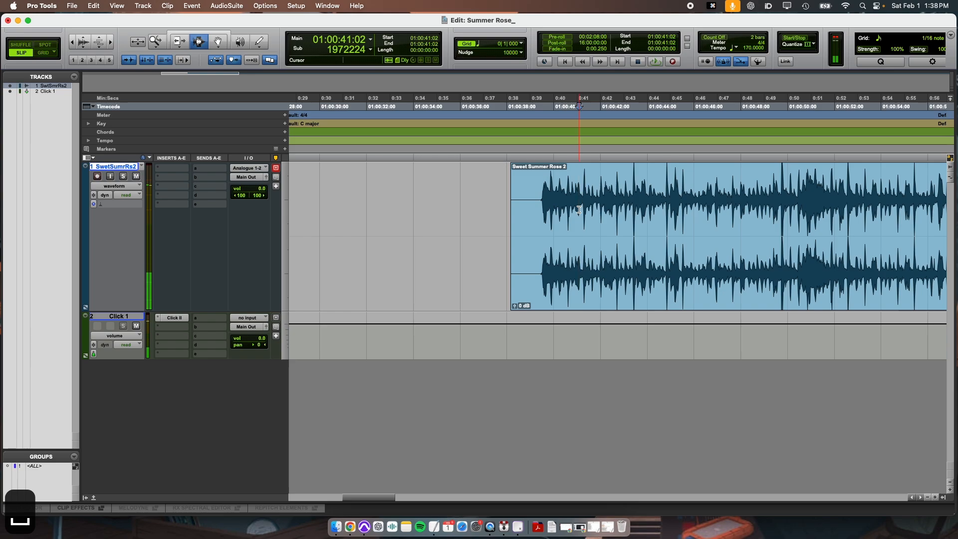
Step: Switch to Grid mode, zoom in, and trim the song clip's start to its first downbeat
click(44, 53)
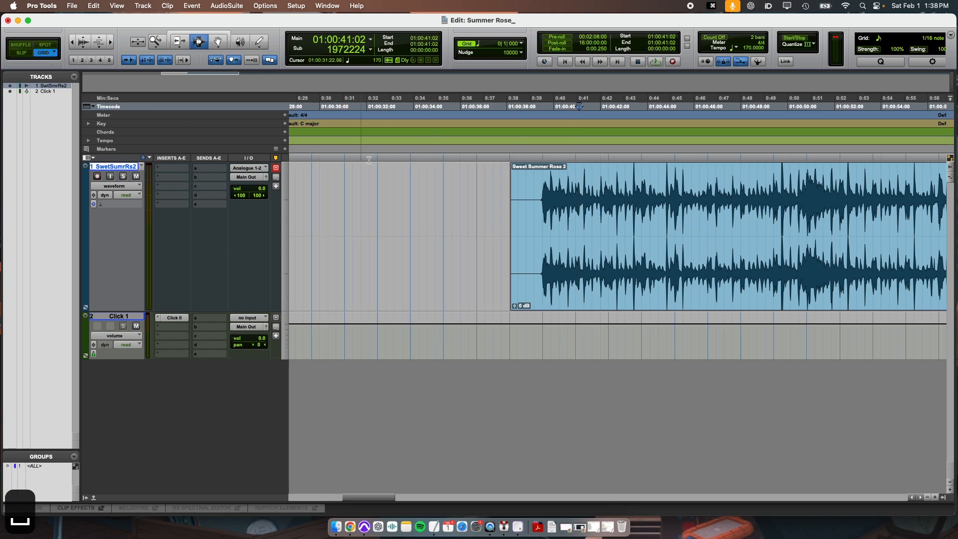
click(524, 207)
key(t)
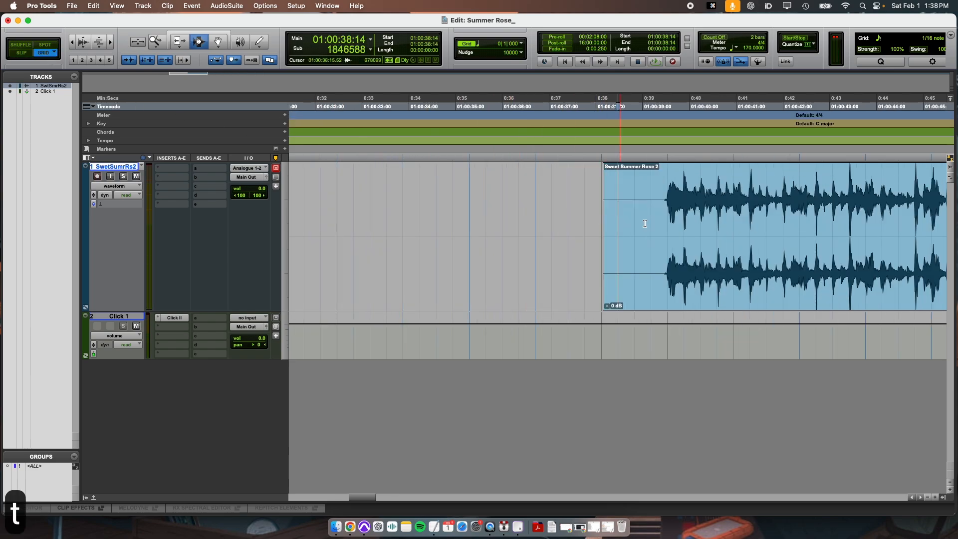
key(t)
click(728, 208)
key(a)
Step: Move the trimmed song clip with the Grabber so it starts at about 2.8 seconds near the session start
key(r)
key(r)
key(r)
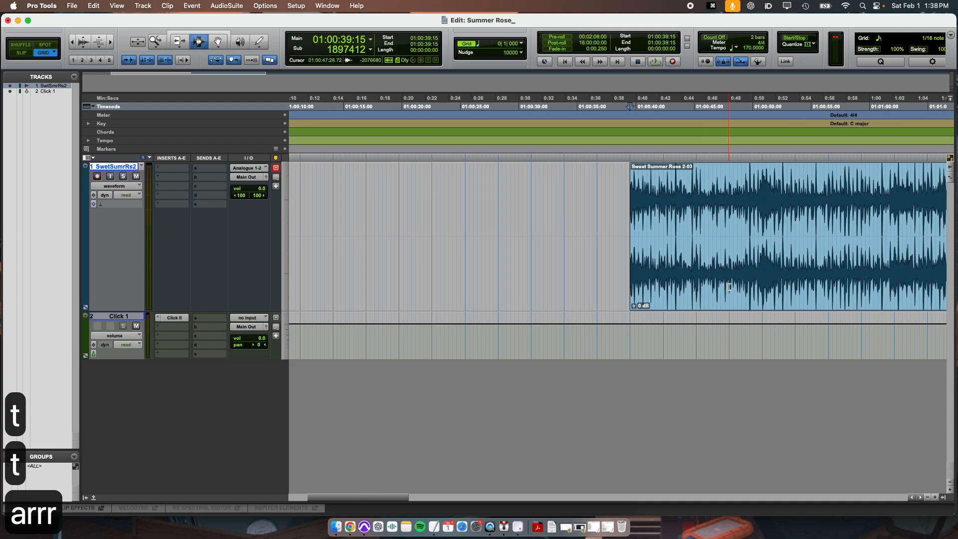
click(226, 46)
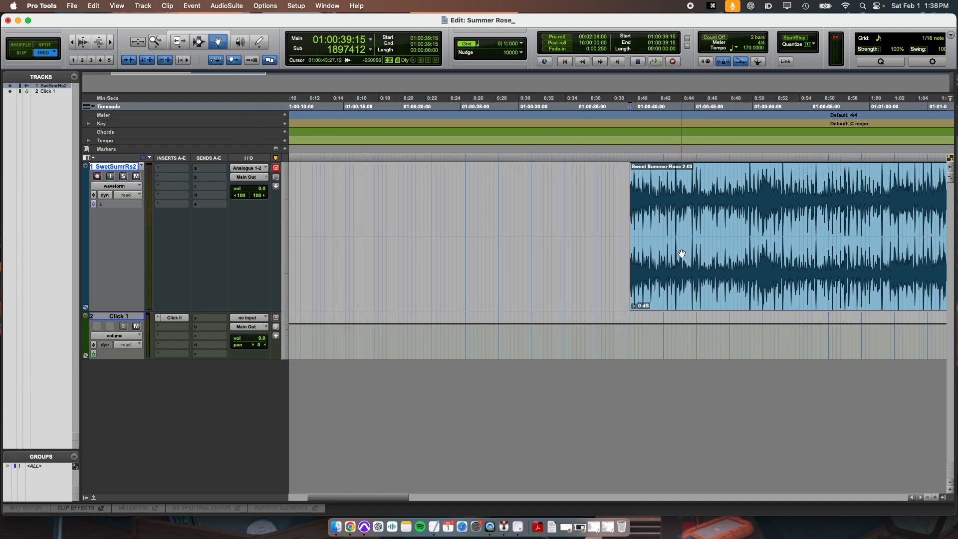
drag(680, 256, 402, 236)
key(t)
key(t)
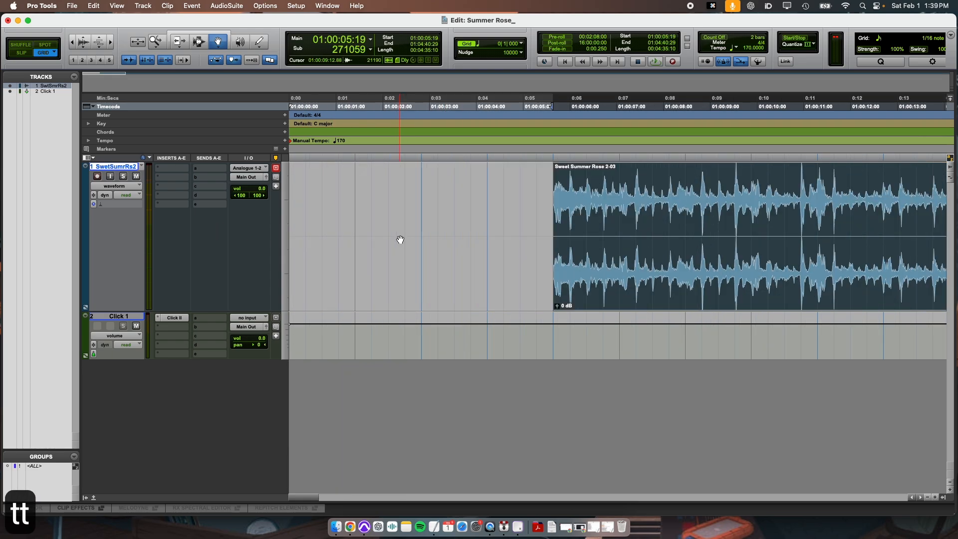
key(r)
key(t)
drag(596, 278, 501, 274)
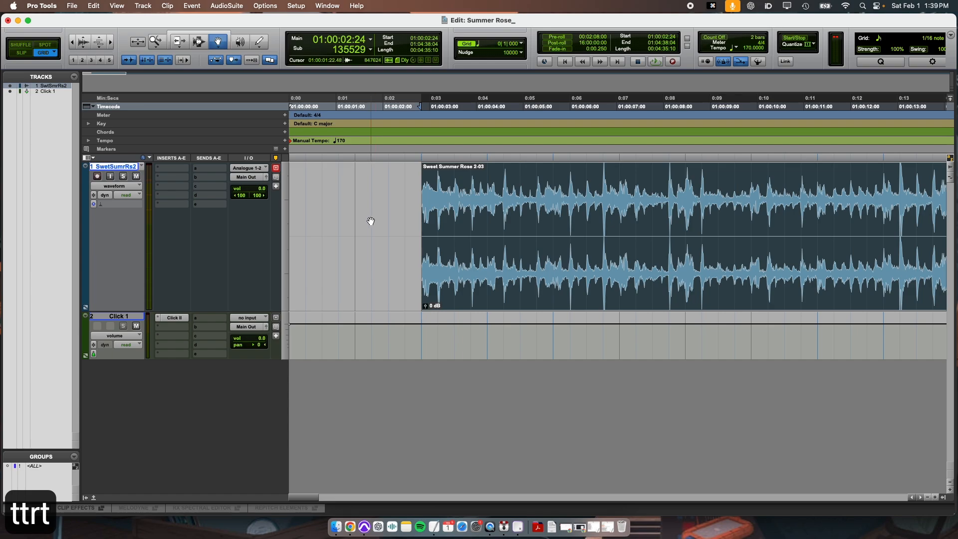
Step: Play the session from the start to hear the song against the click
key(Return)
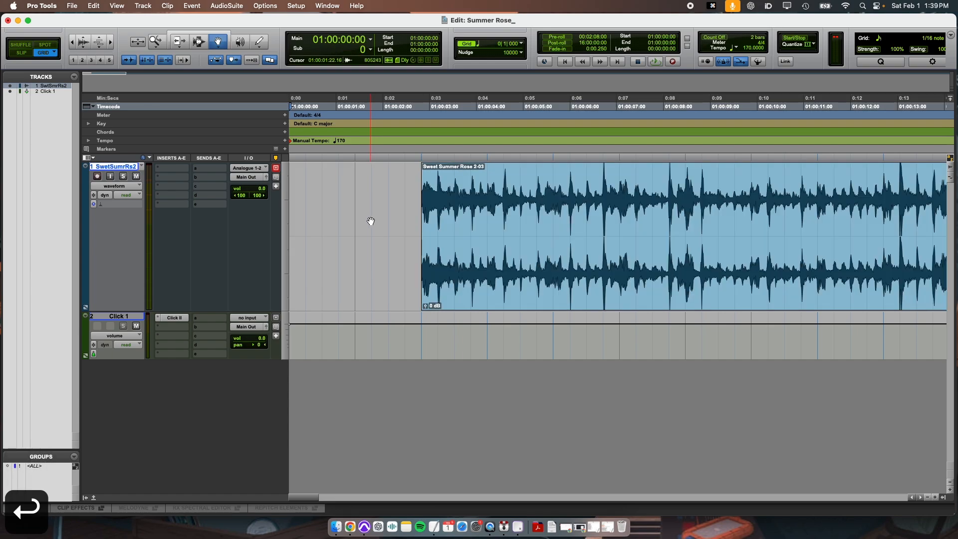
key(space)
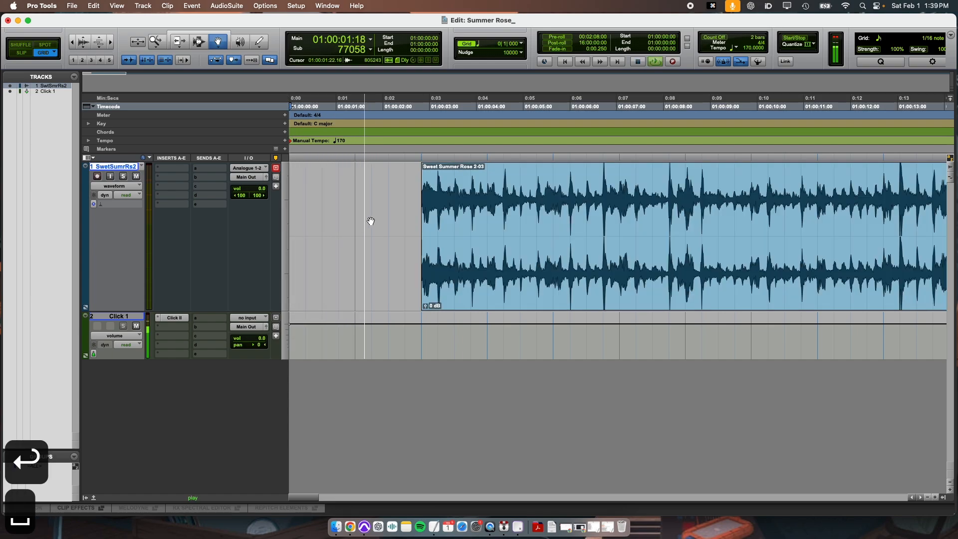
key(space)
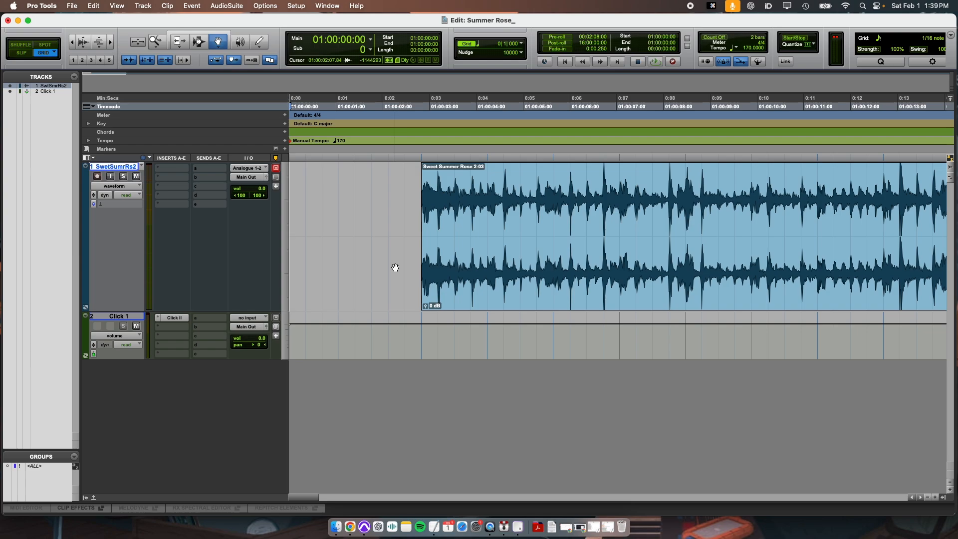
Step: Play the song from the clip's start and split the clip at about 14 seconds
key(r)
key(r)
key(r)
key(t)
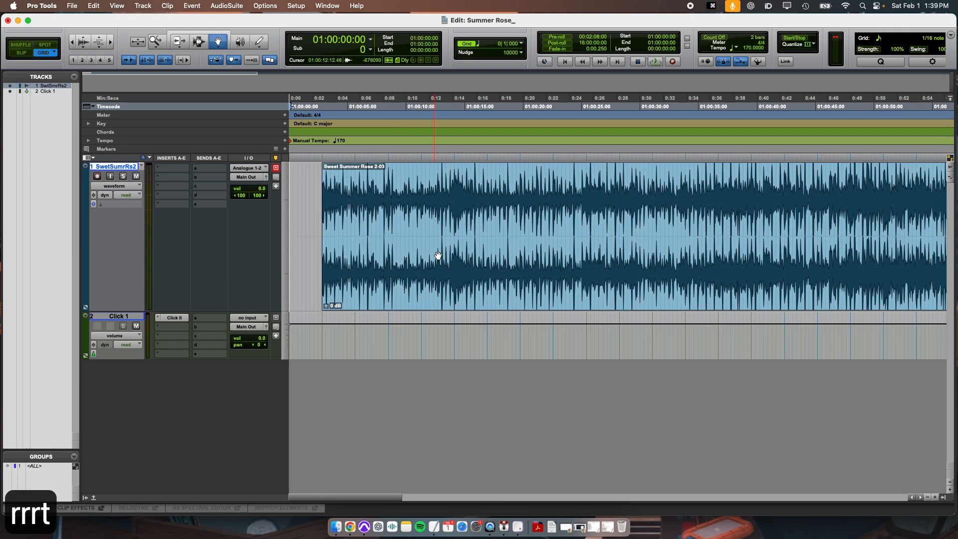
key(super+3)
click(433, 252)
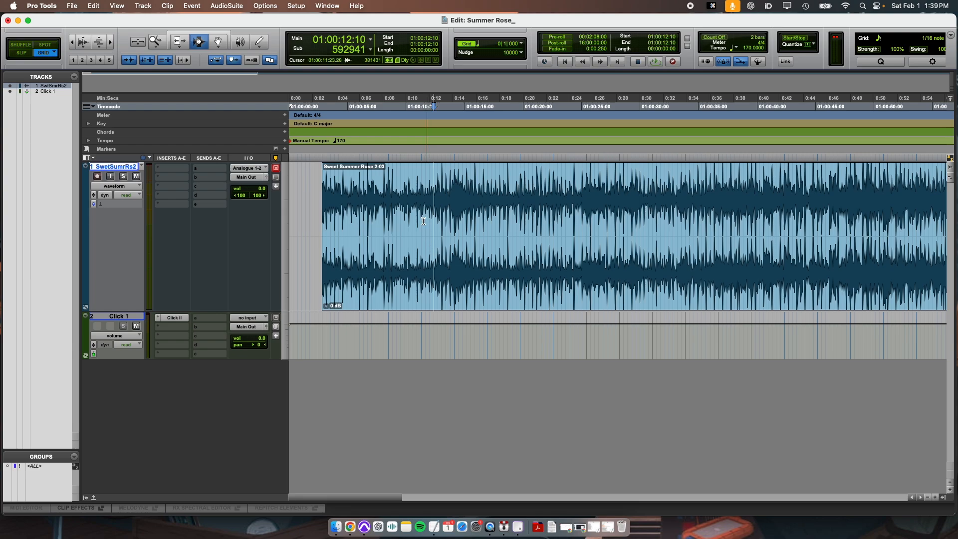
click(384, 205)
key(t)
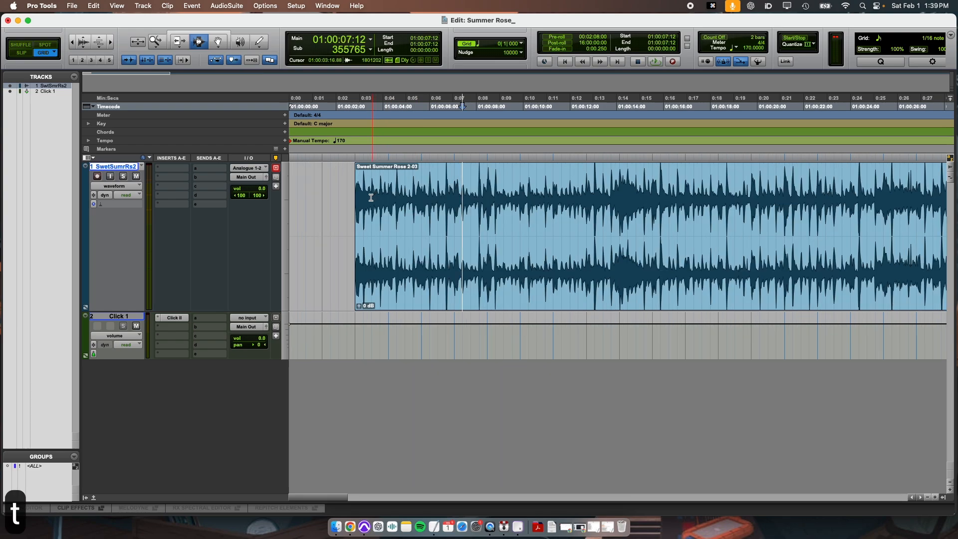
click(356, 205)
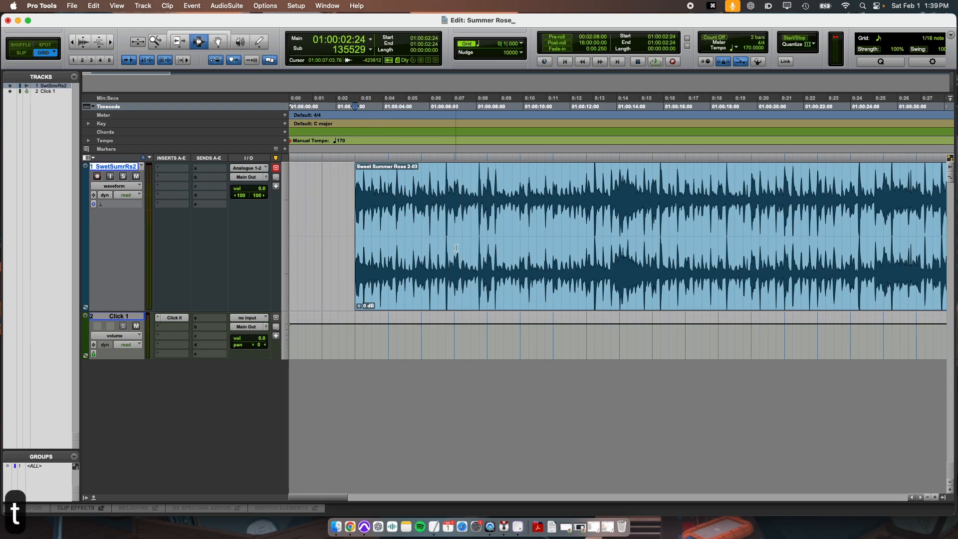
key(space)
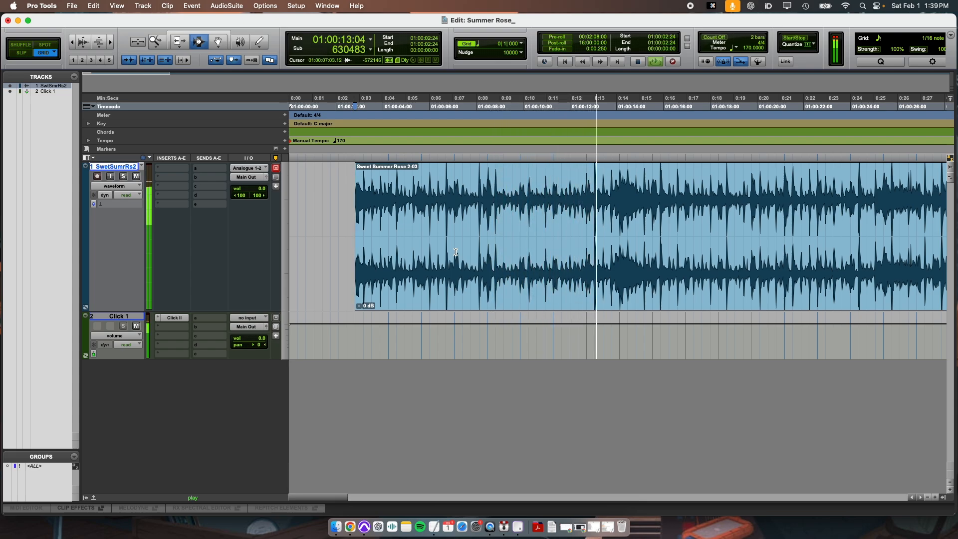
click(618, 201)
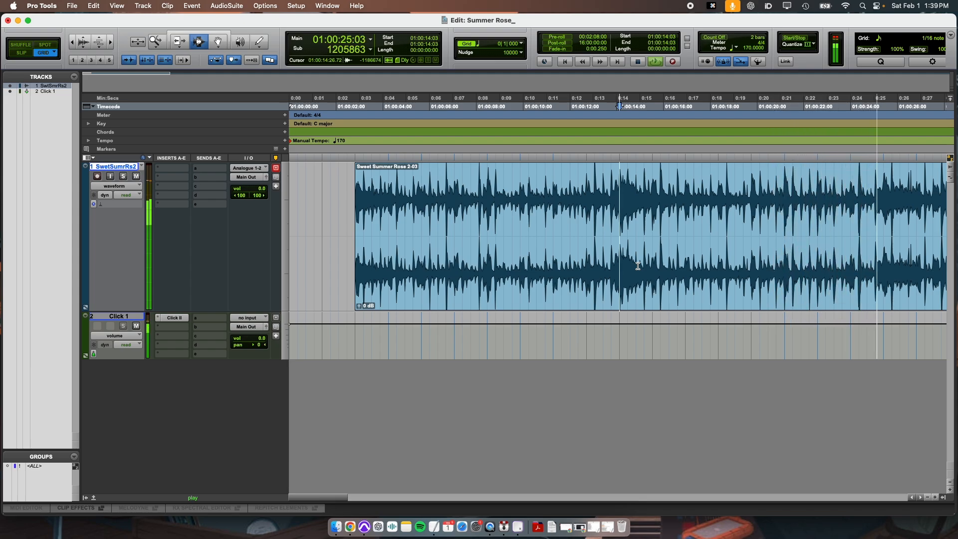
key(space)
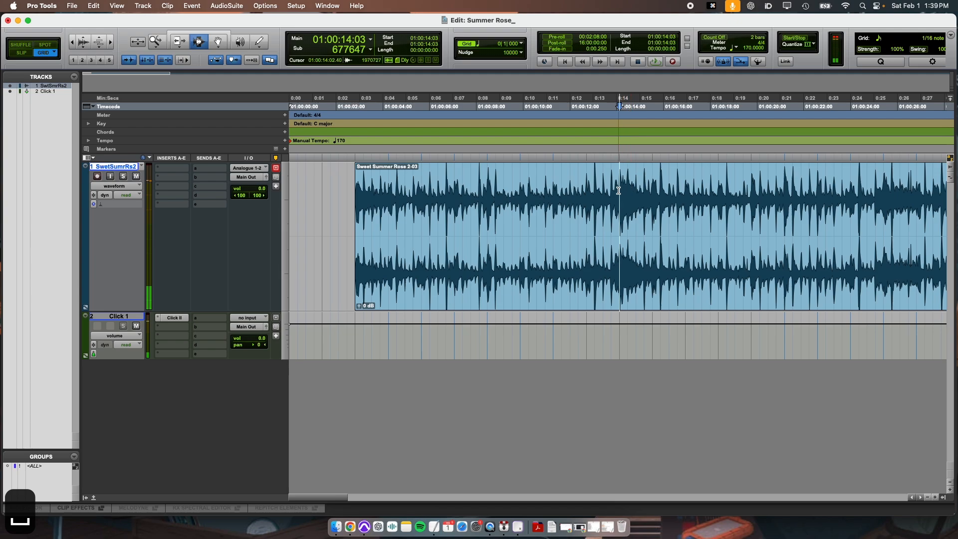
key(b)
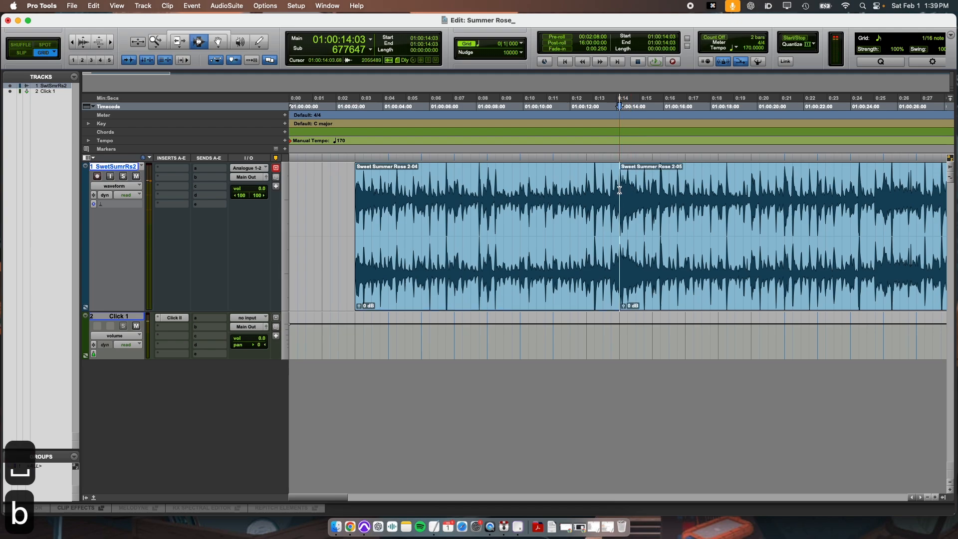
Step: Play from about 23 seconds and split the song clip again at about 25 seconds
click(840, 203)
key(space)
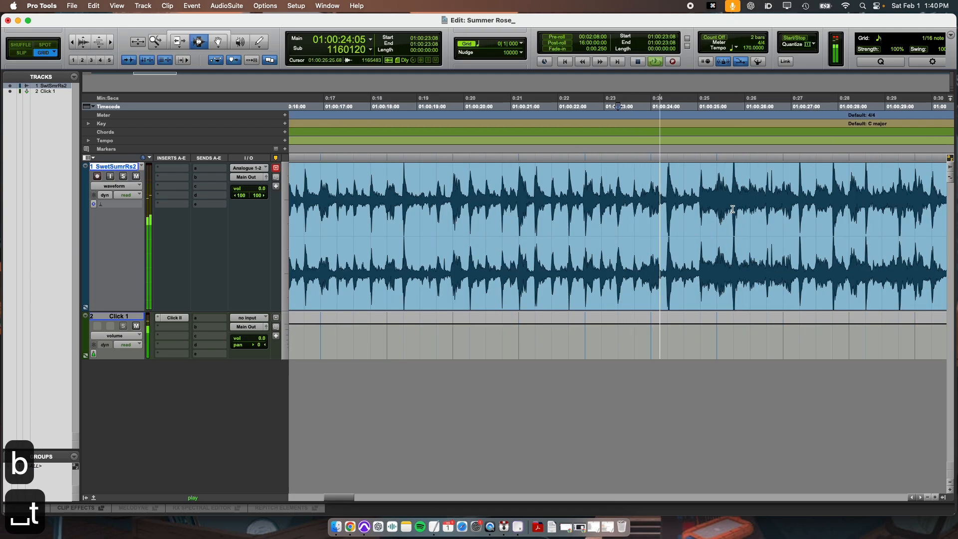
key(space)
click(720, 225)
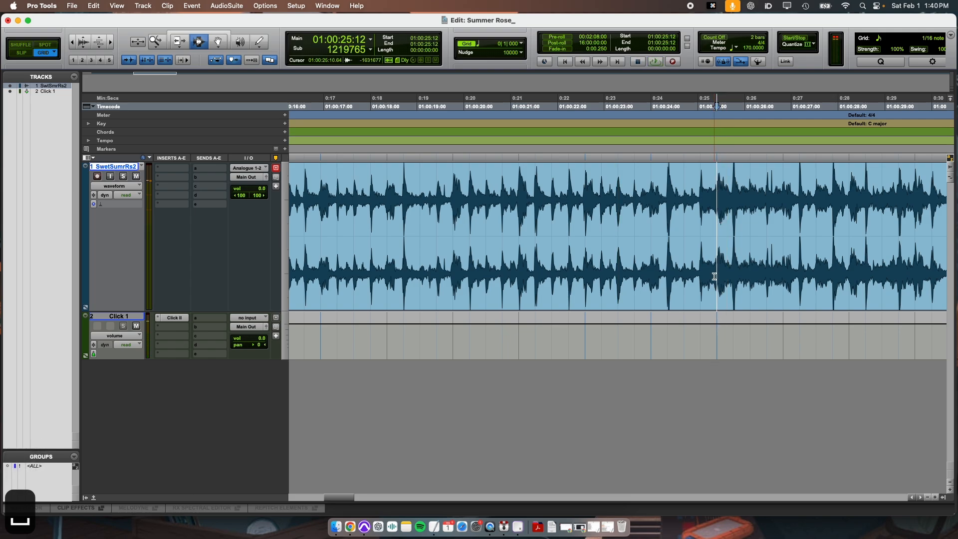
key(b)
Step: Zoom out and switch the main counter display to Bars|Beats
key(r)
key(r)
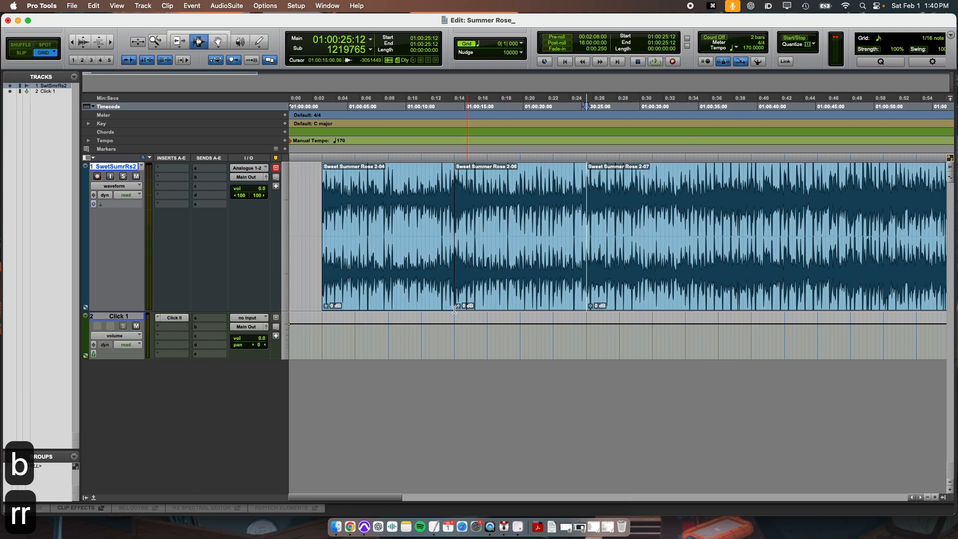
double_click(363, 176)
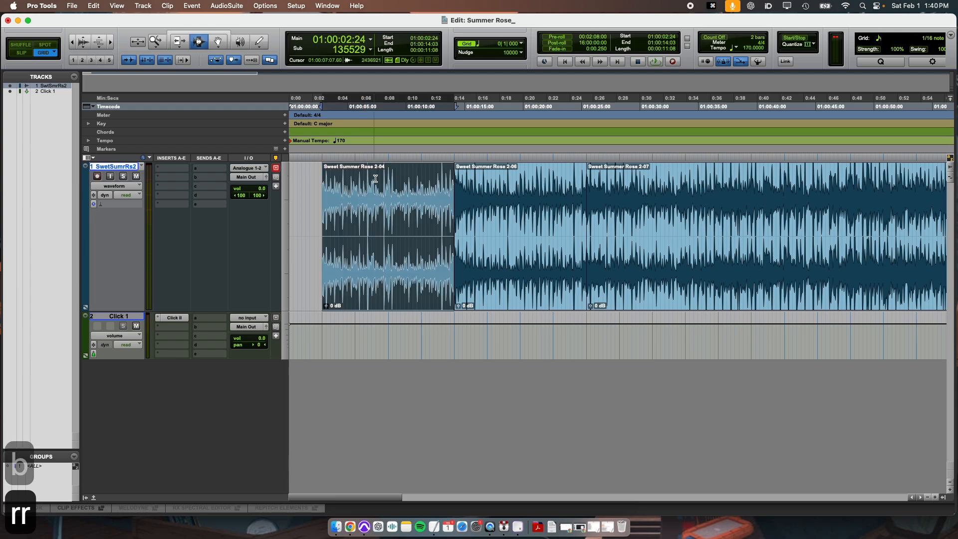
click(370, 40)
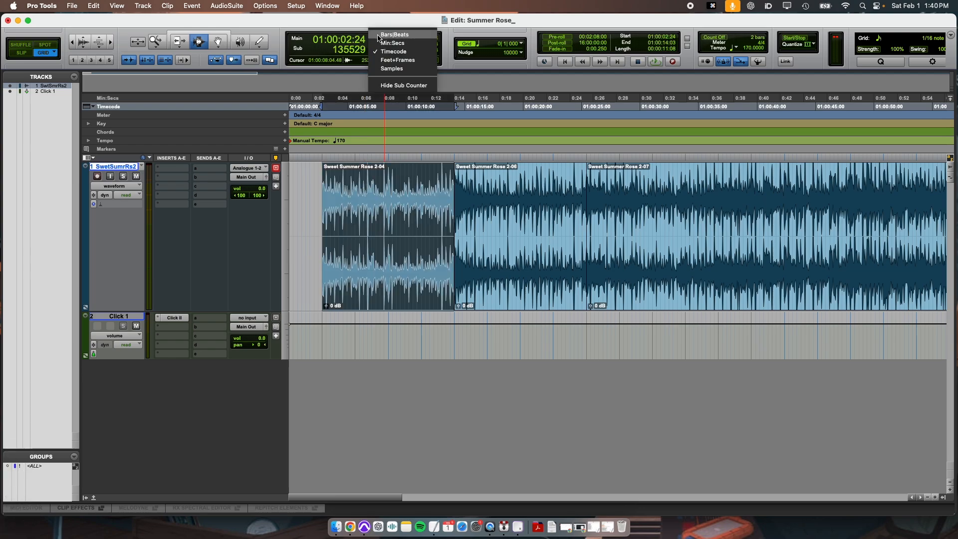
click(389, 35)
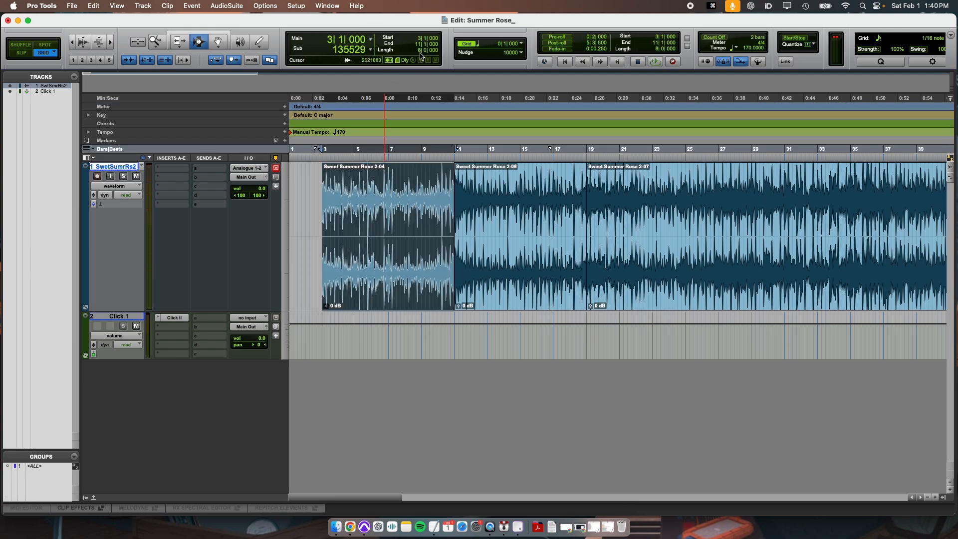
Step: Select the split clip sections in turn to compare their positions and lengths in bars
double_click(523, 223)
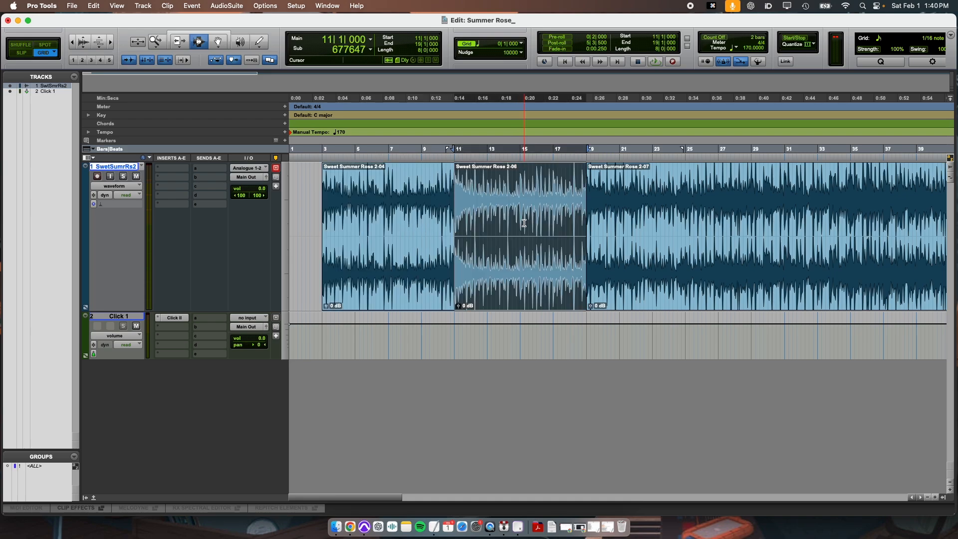
shift+click(421, 212)
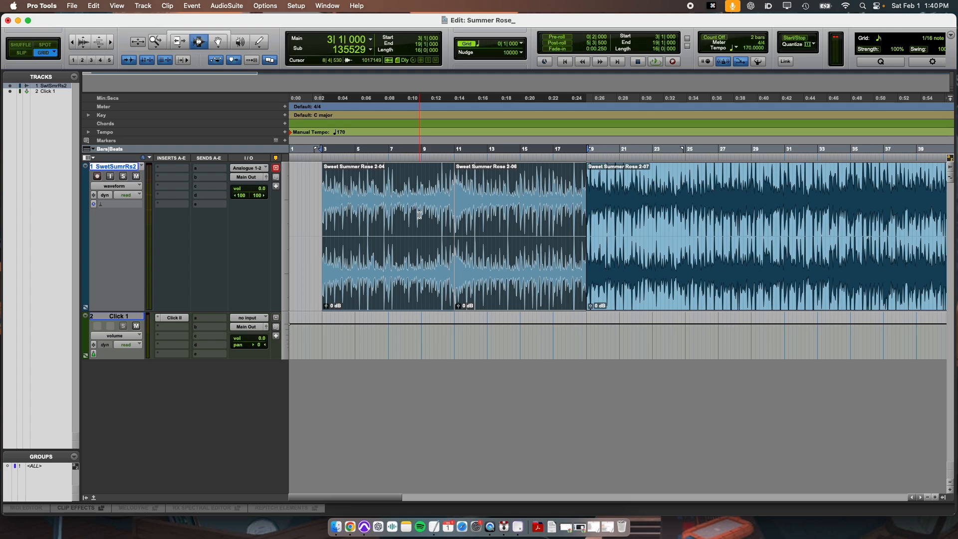
click(419, 215)
double_click(392, 200)
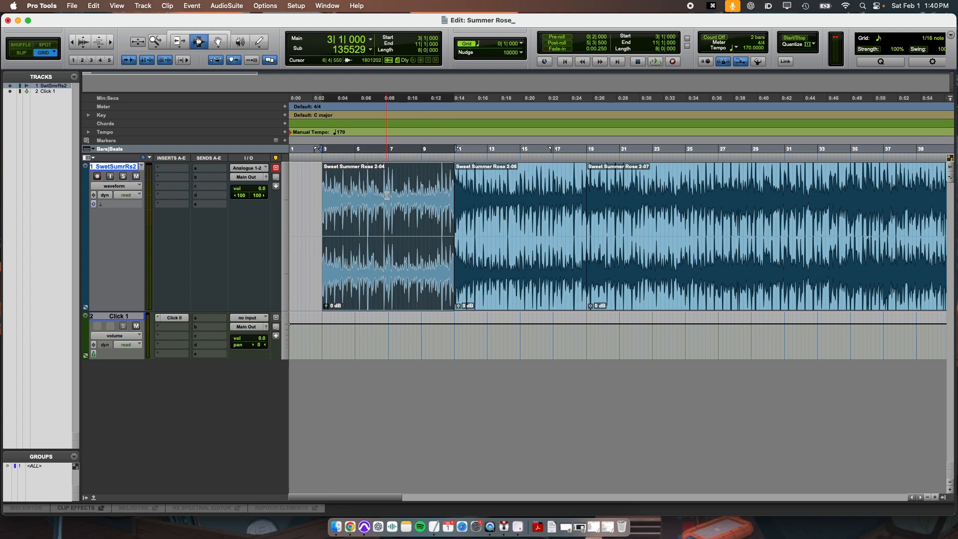
double_click(543, 214)
double_click(419, 213)
click(505, 234)
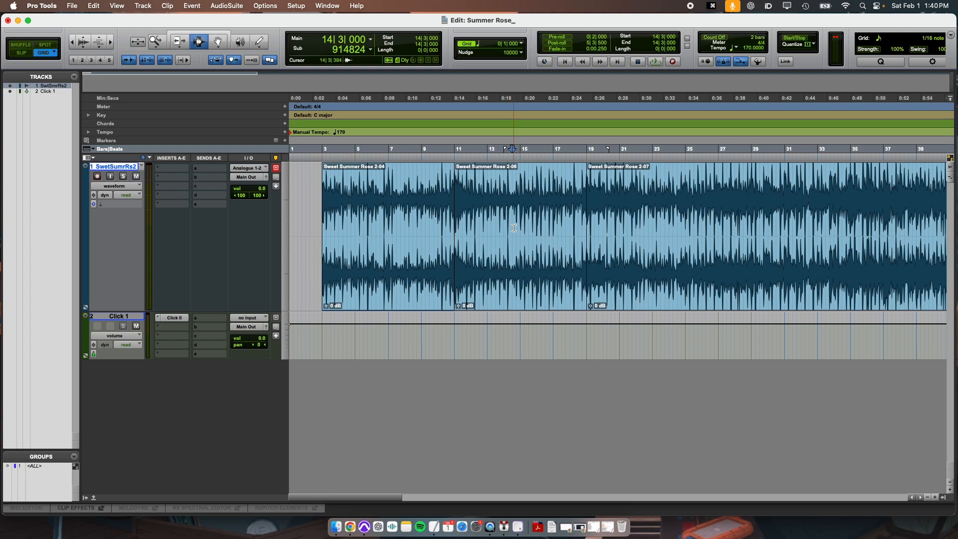
Step: Delete the middle clip section and move the last section left to start at bar 11
double_click(514, 228)
key(BackSpace)
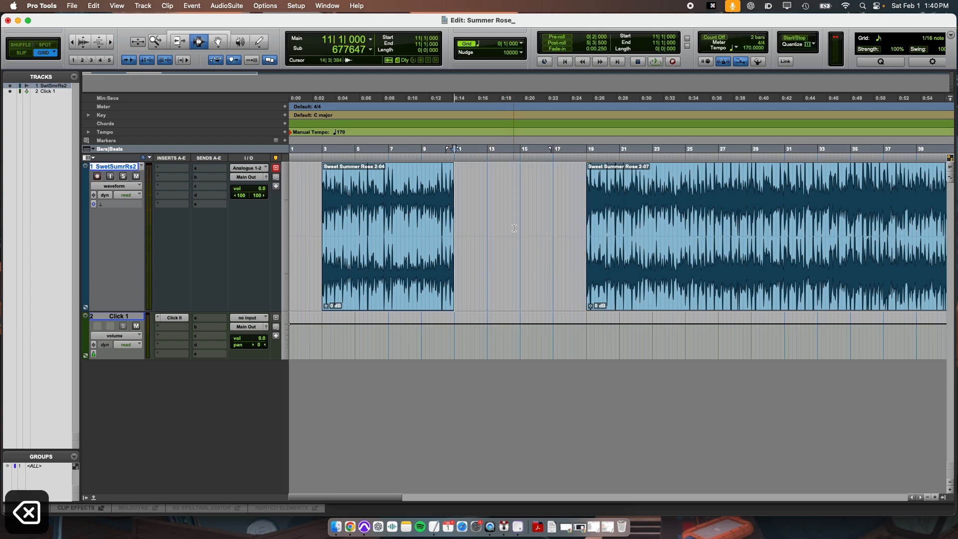
click(216, 42)
drag(616, 209, 483, 209)
Step: Play back the joined sections, then undo the move and the deletion
key(super+3)
click(388, 200)
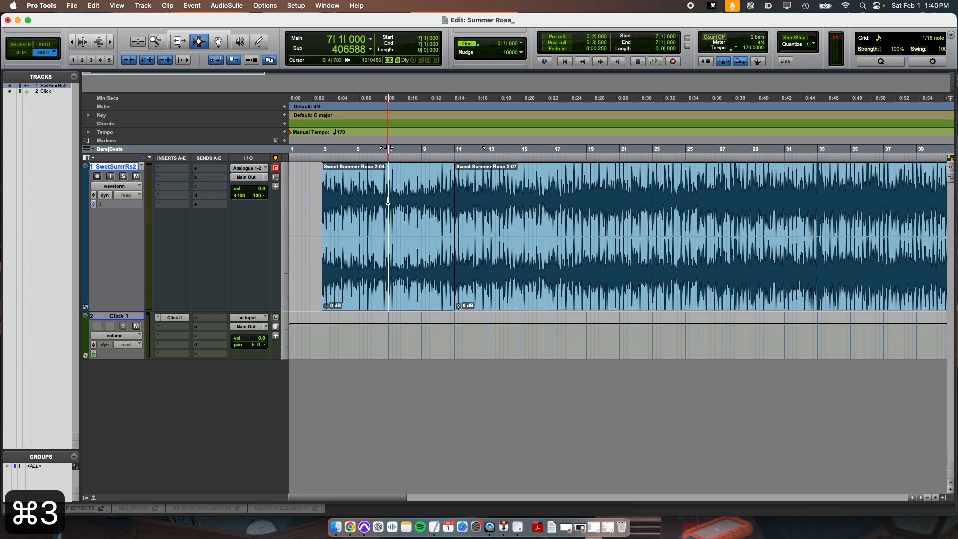
key(space)
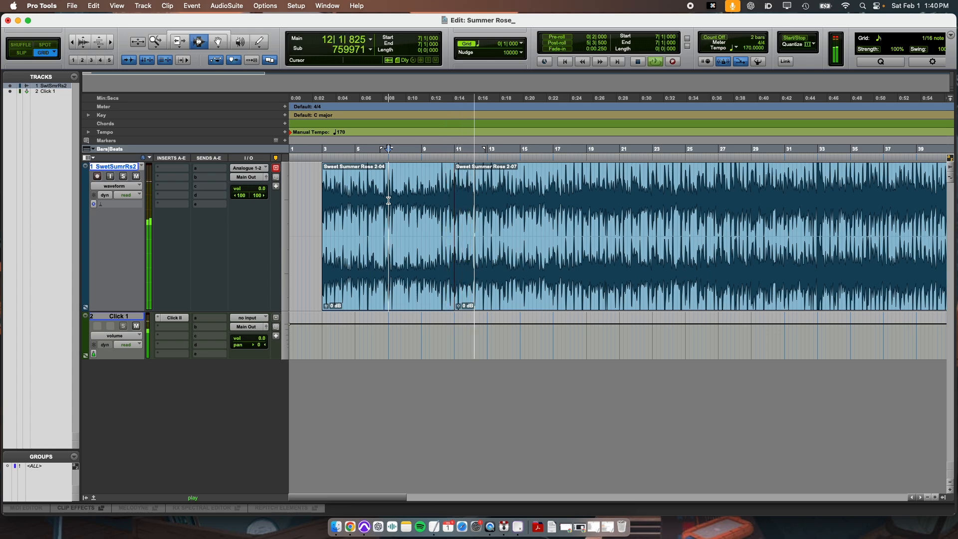
key(space)
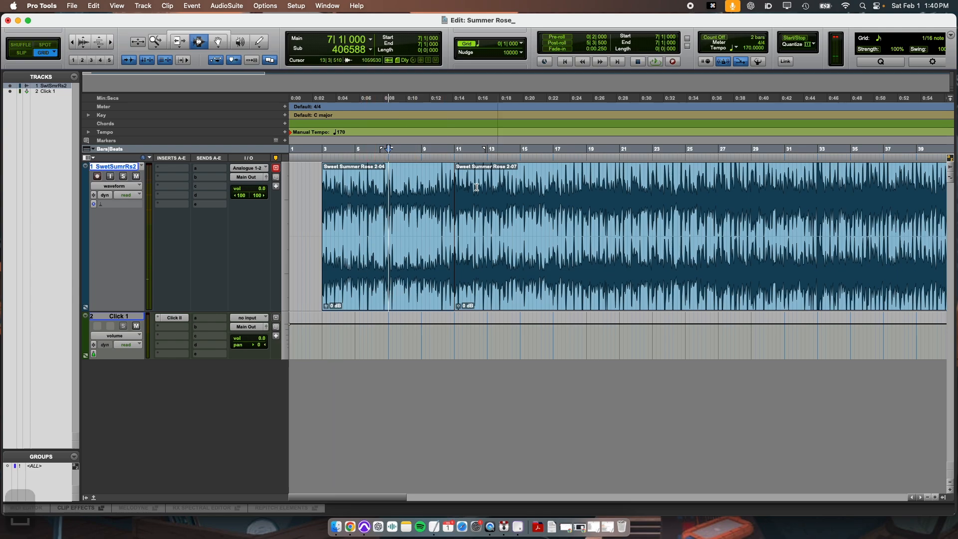
key(super+z)
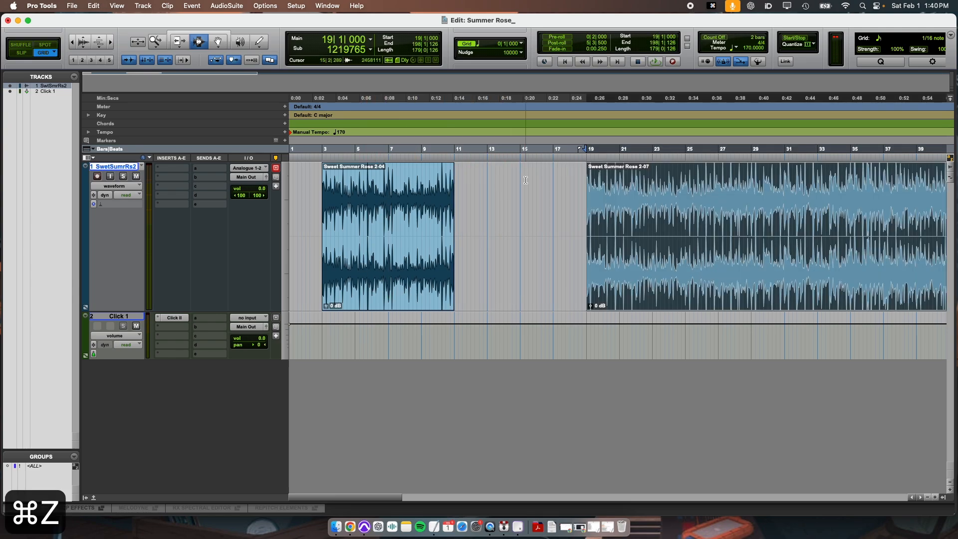
key(super+z)
Step: Switch the edit mode to Shuffle
click(516, 184)
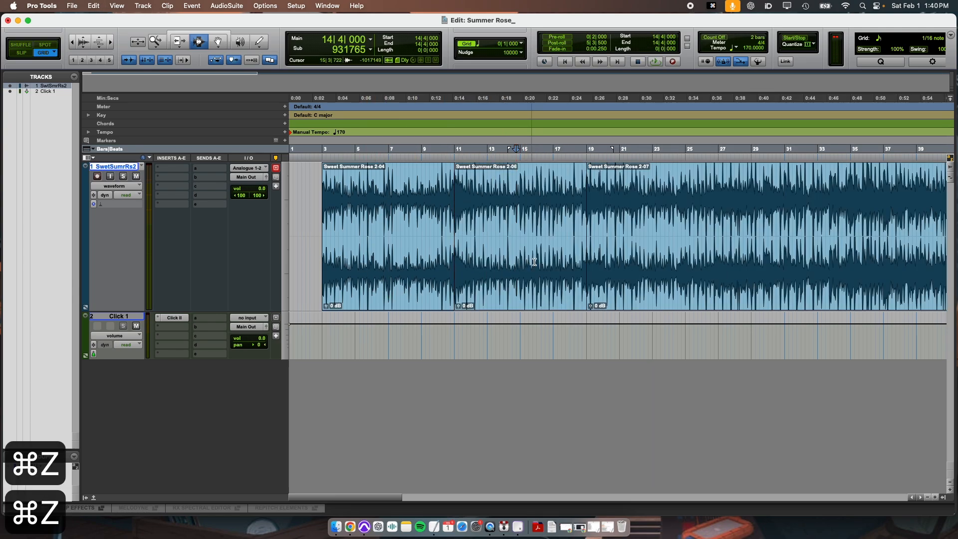
click(454, 192)
click(586, 197)
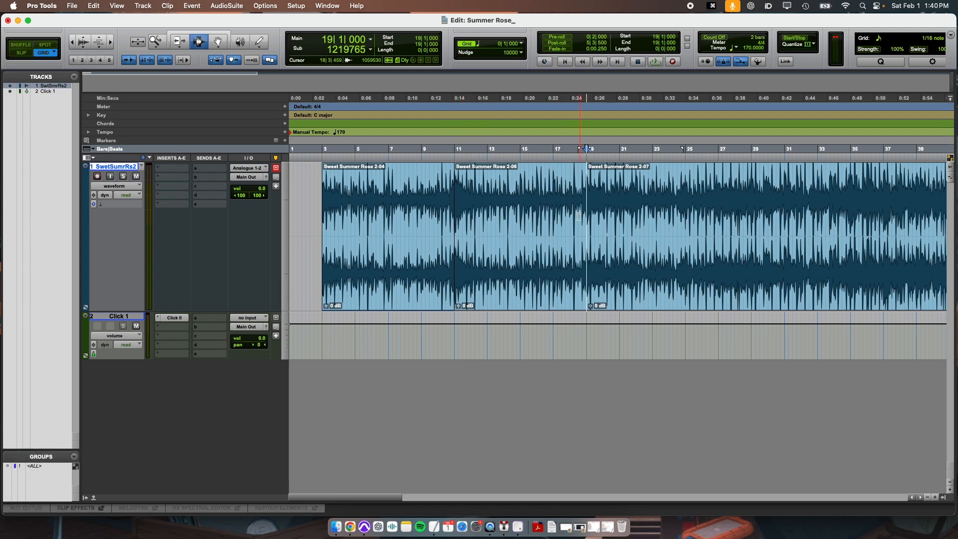
click(454, 279)
double_click(533, 236)
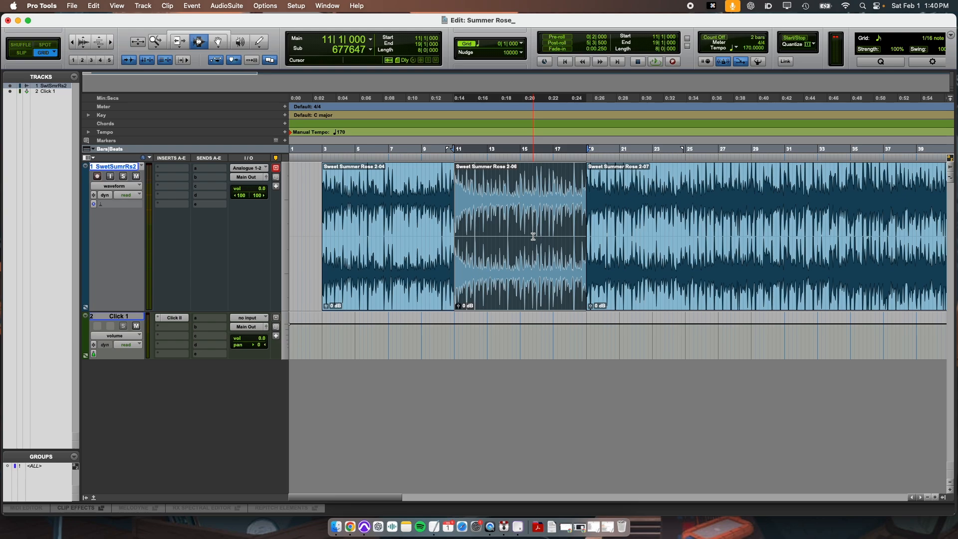
click(21, 45)
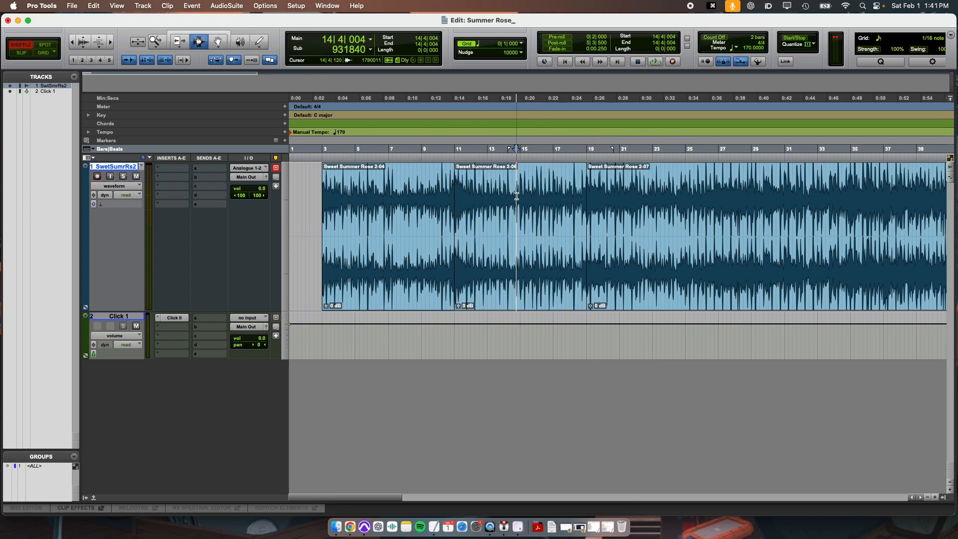
Step: Select the middle clip section and delete it in Shuffle mode so the following section closes the gap
double_click(665, 208)
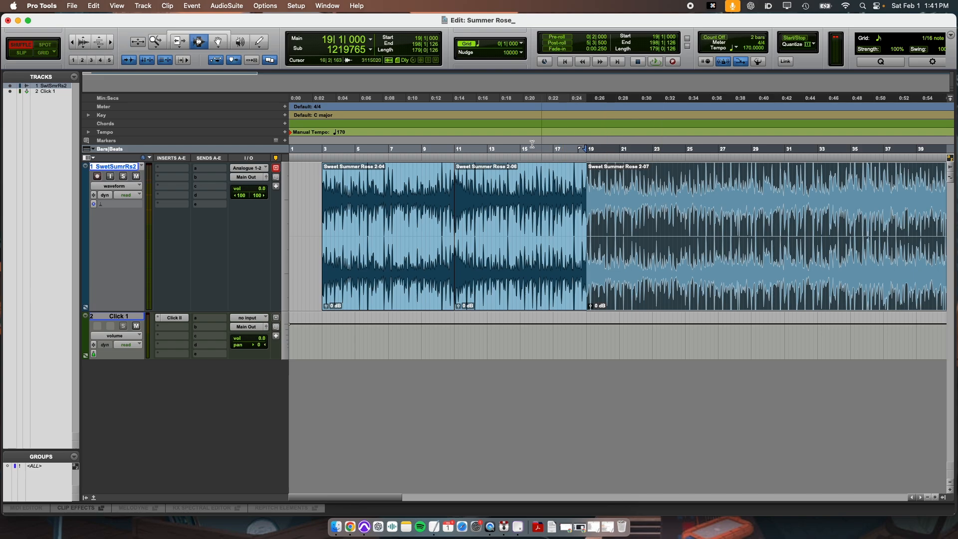
double_click(445, 185)
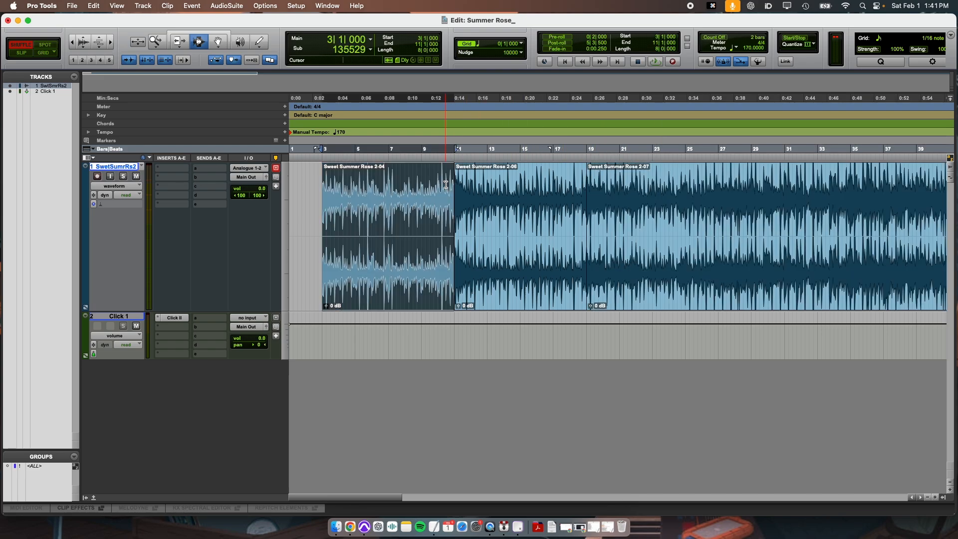
double_click(533, 219)
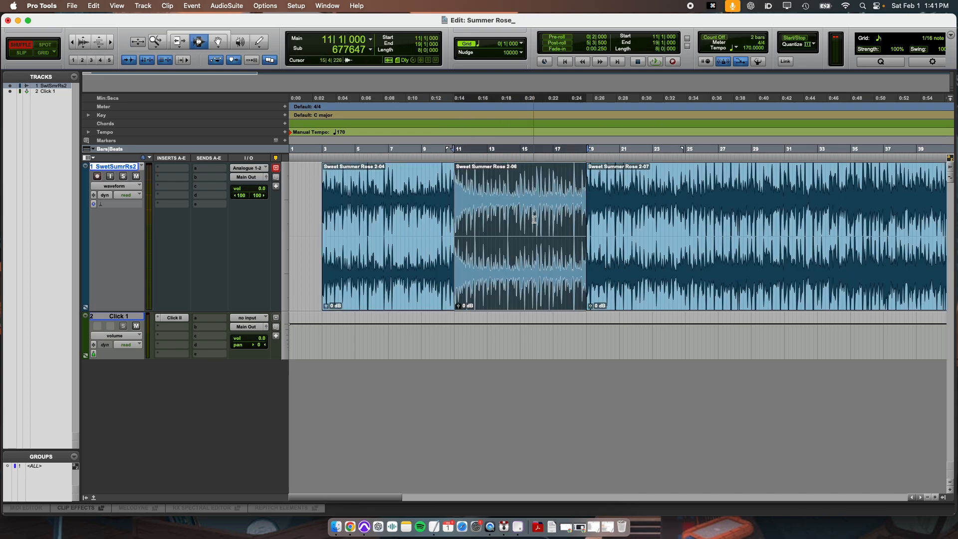
key(BackSpace)
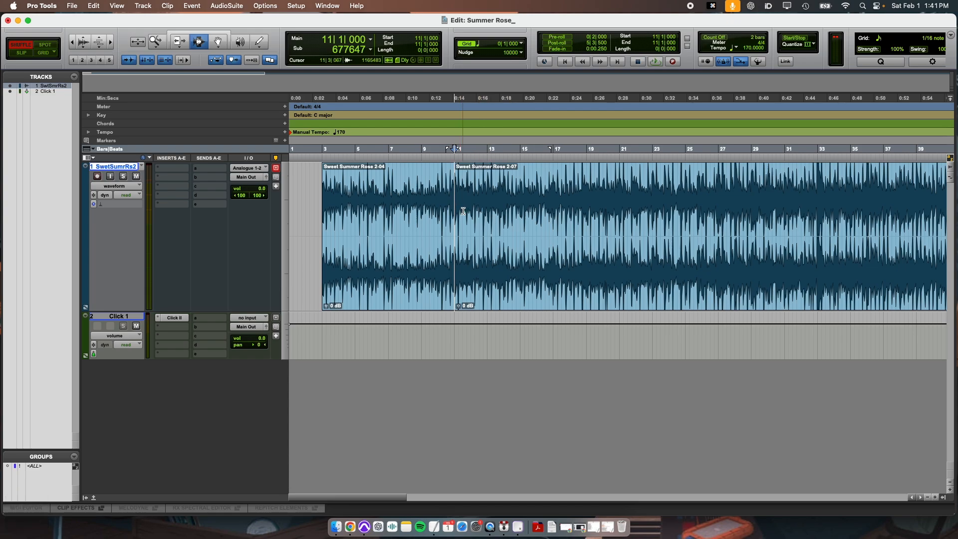
Step: Zoom in on the join and trim the last section's start back to about bar 10 beat 3
key(t)
key(t)
key(t)
key(t)
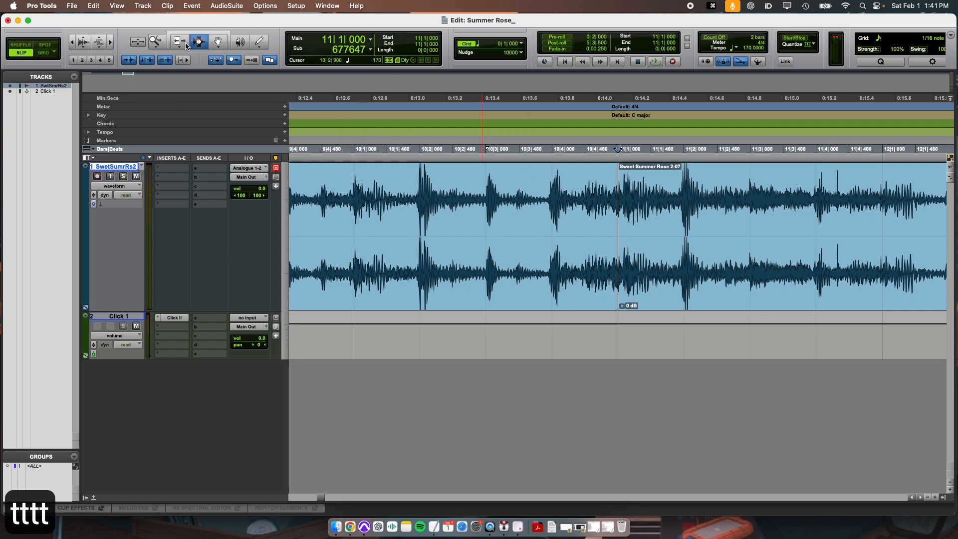
click(186, 46)
drag(619, 202, 547, 202)
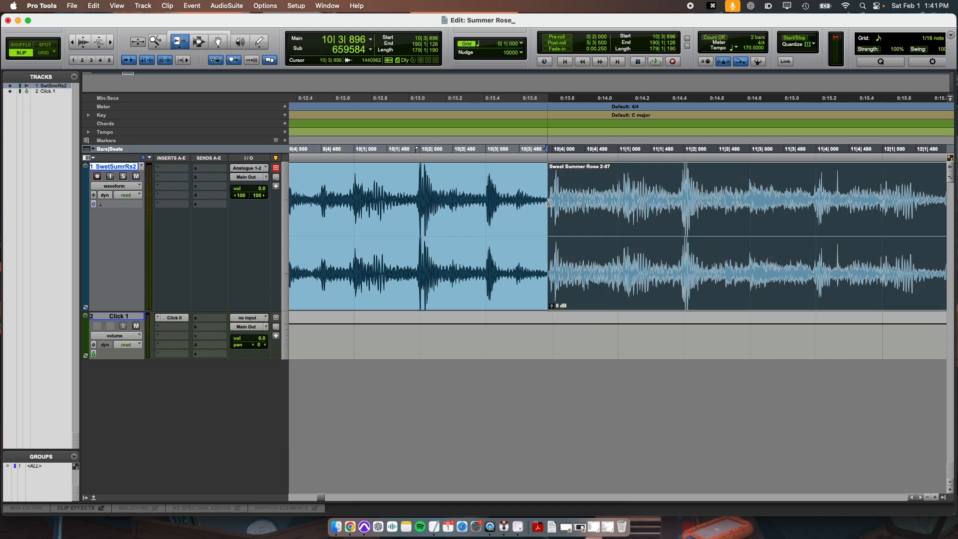
Step: Switch to the Grabber tool and play back the trimmed join between the two sections
key(r)
key(r)
key(r)
key(r)
key(super+3)
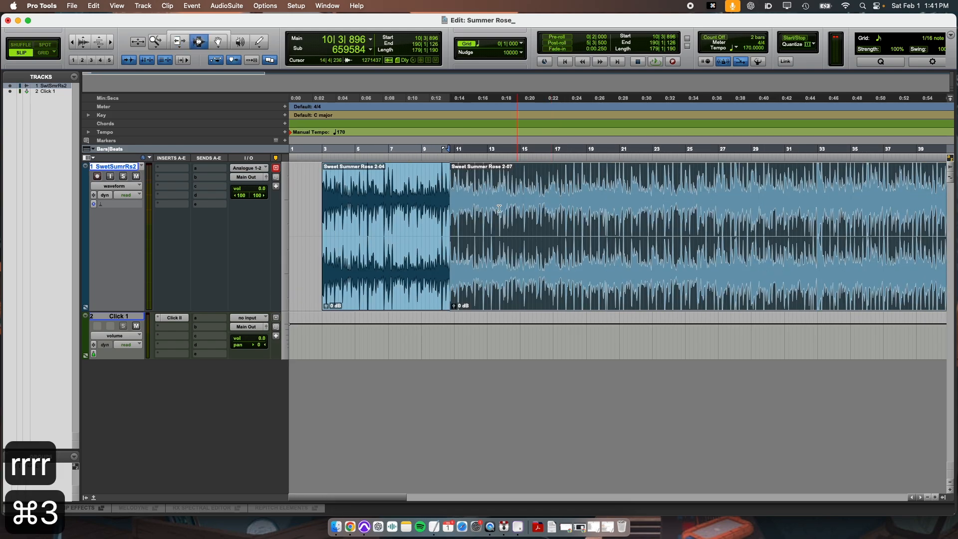
click(407, 208)
key(space)
key(t)
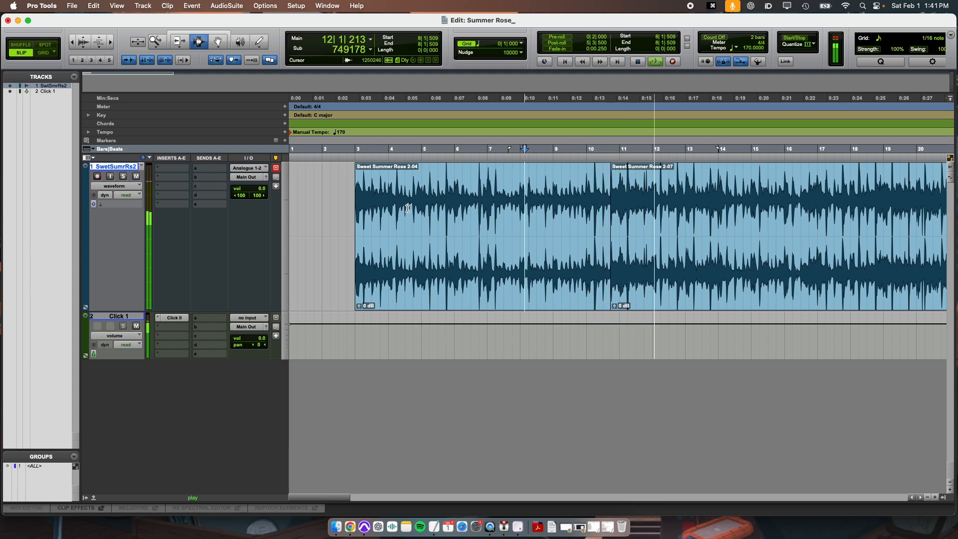
key(space)
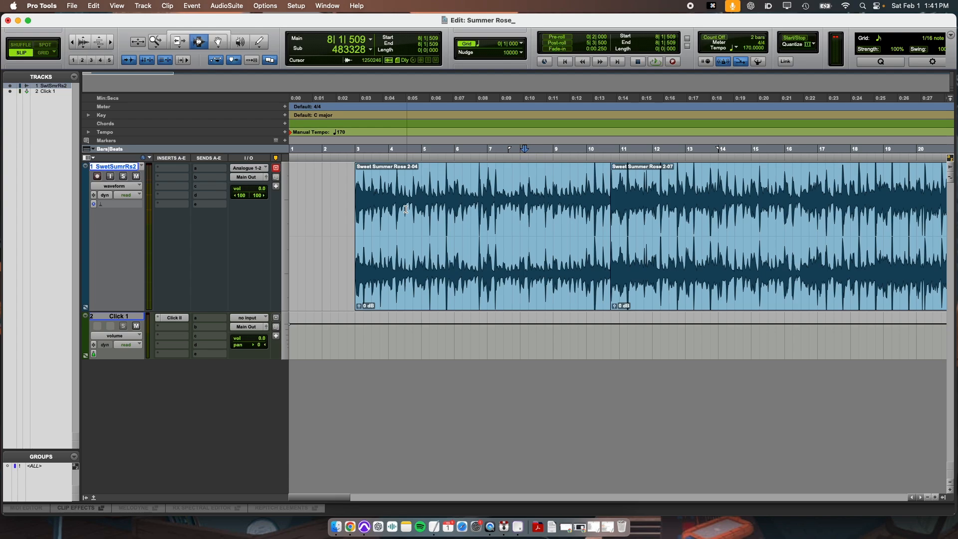
Step: Zoom out and survey the full length of the song
key(r)
key(r)
key(r)
key(r)
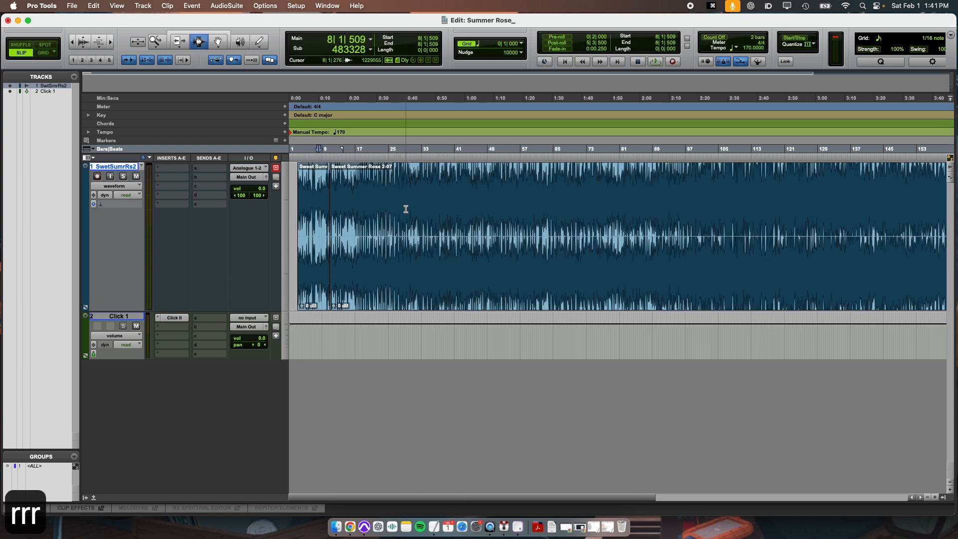
drag(377, 208, 588, 220)
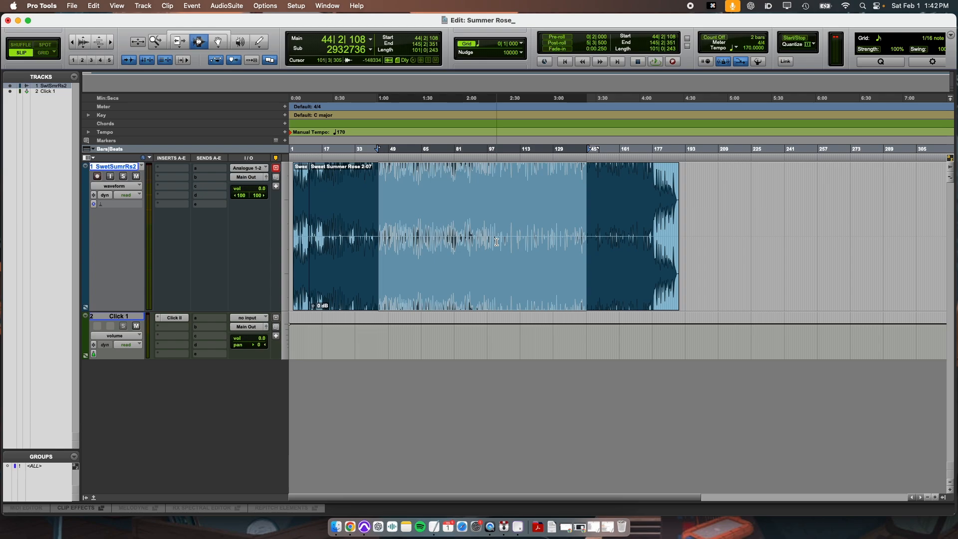
key(t)
key(t)
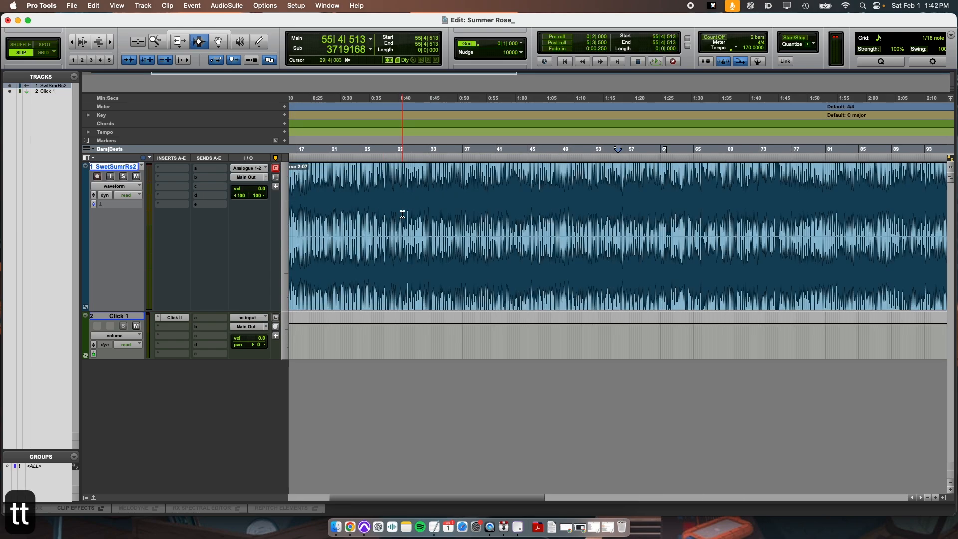
key(Return)
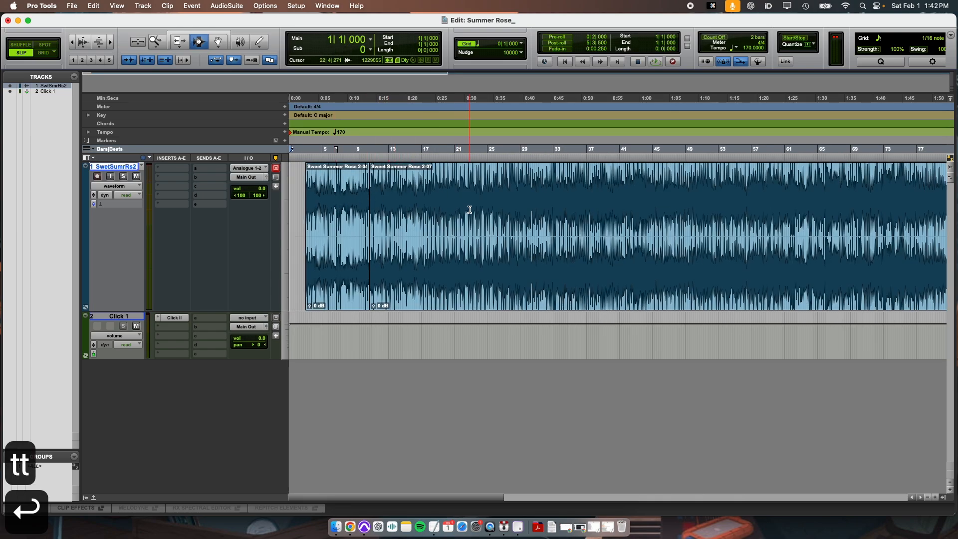
drag(468, 214, 668, 222)
click(668, 222)
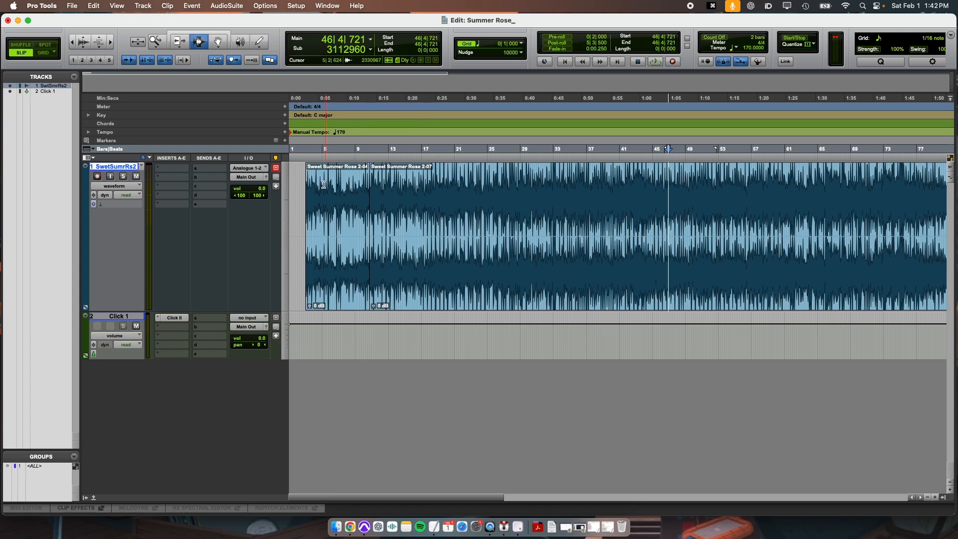
Step: Switch to Grid mode and add a marker named Intro at the first clip's start on bar 3
click(308, 198)
key(t)
key(t)
key(t)
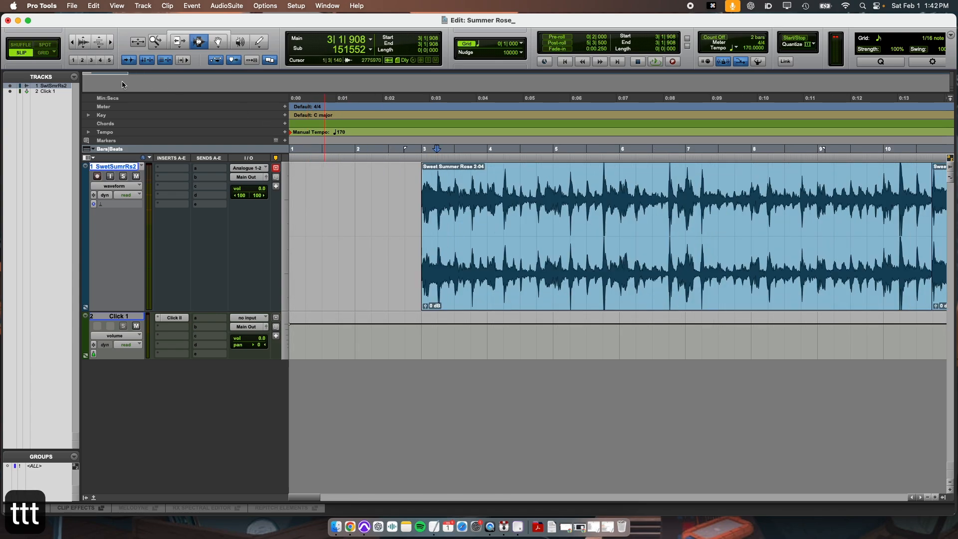
click(42, 53)
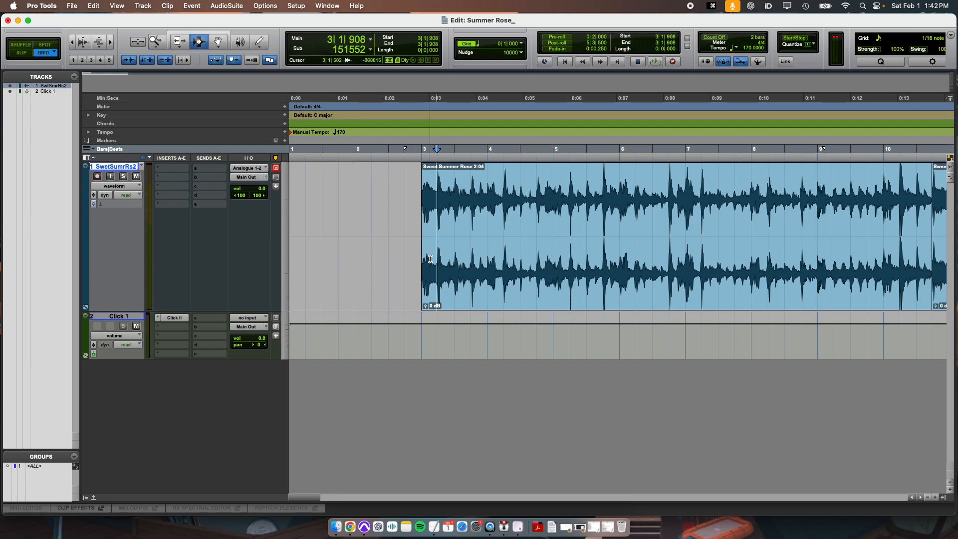
click(423, 168)
key(Return)
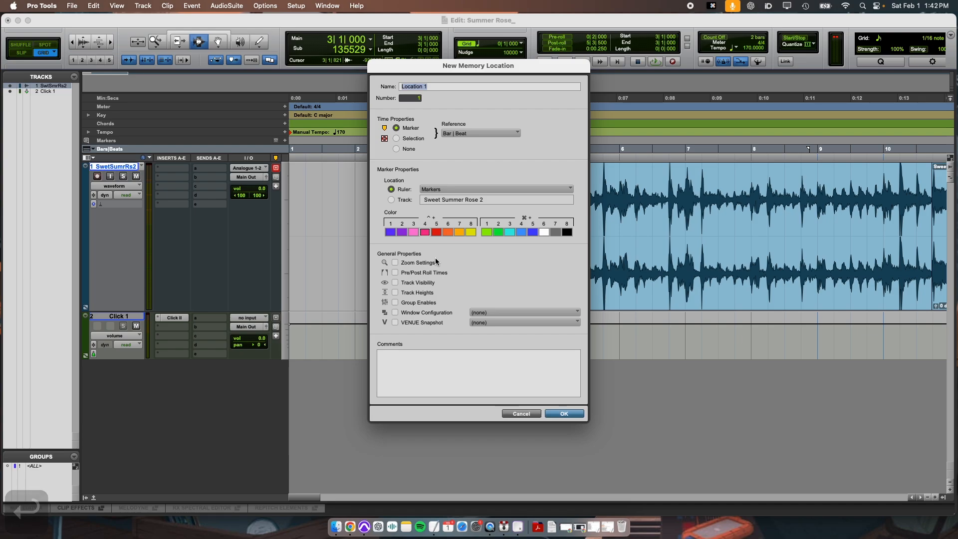
text(Intro)
key(Return)
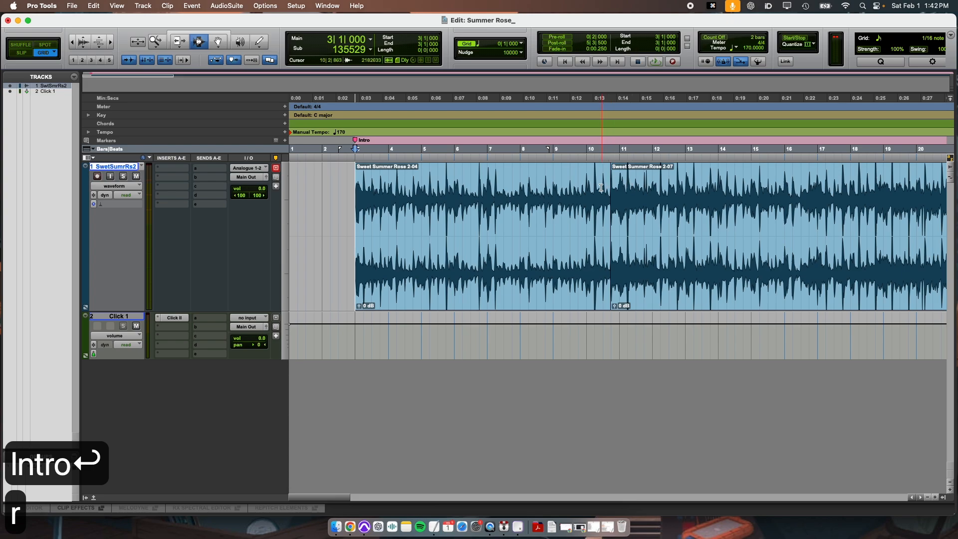
Step: Add a marker named V1 at bar 11, where the second section starts
click(589, 198)
key(space)
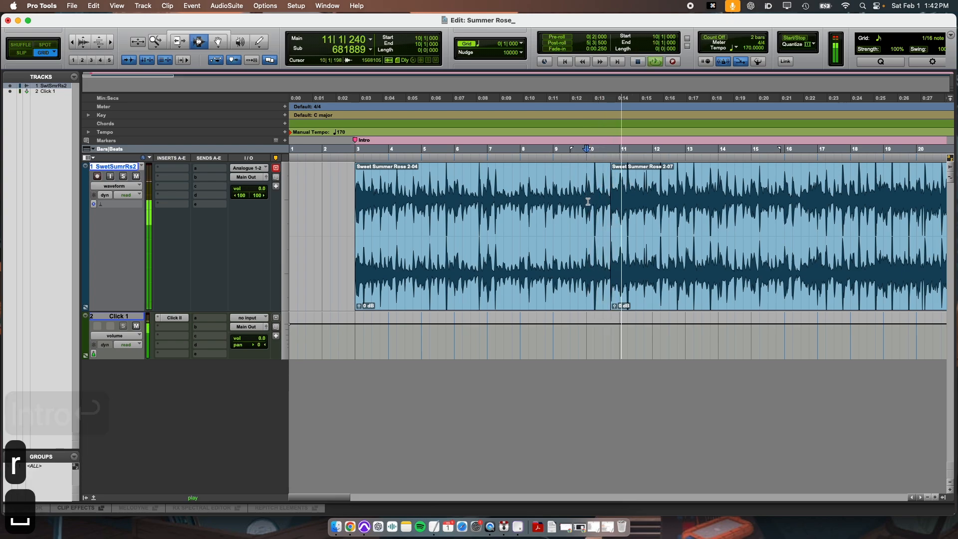
key(space)
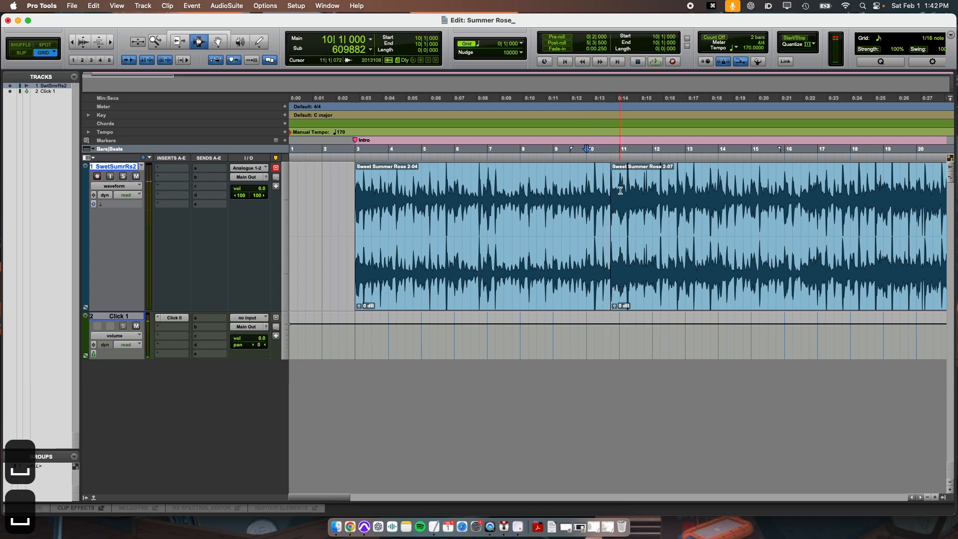
click(620, 190)
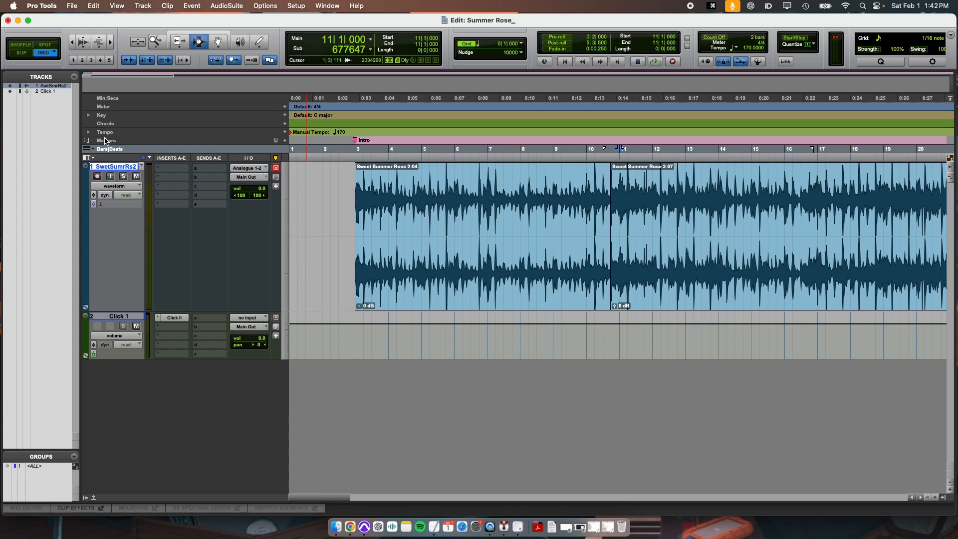
click(285, 140)
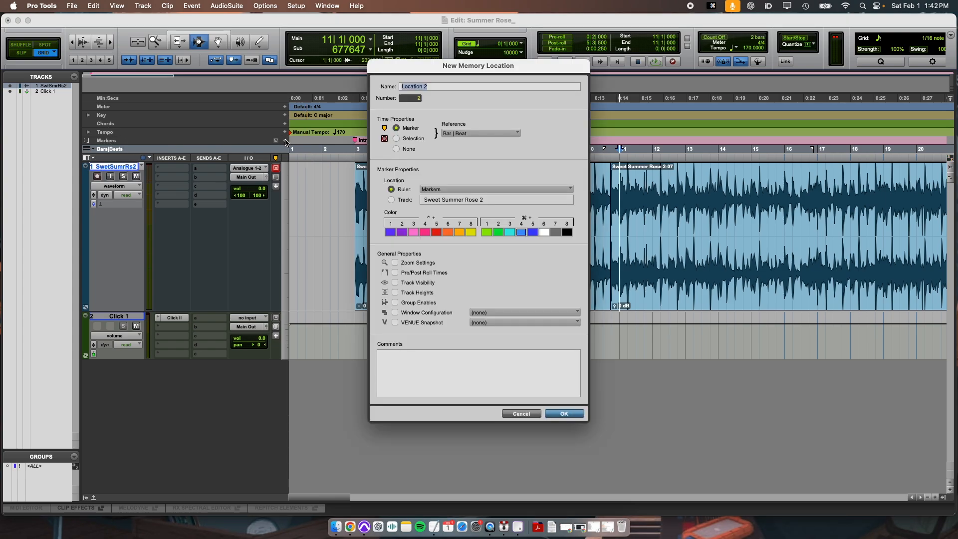
text(V1)
key(Return)
Step: Use Move Song Start to make the clip's downbeat the song start, renumbering it as bar 1
key(r)
key(r)
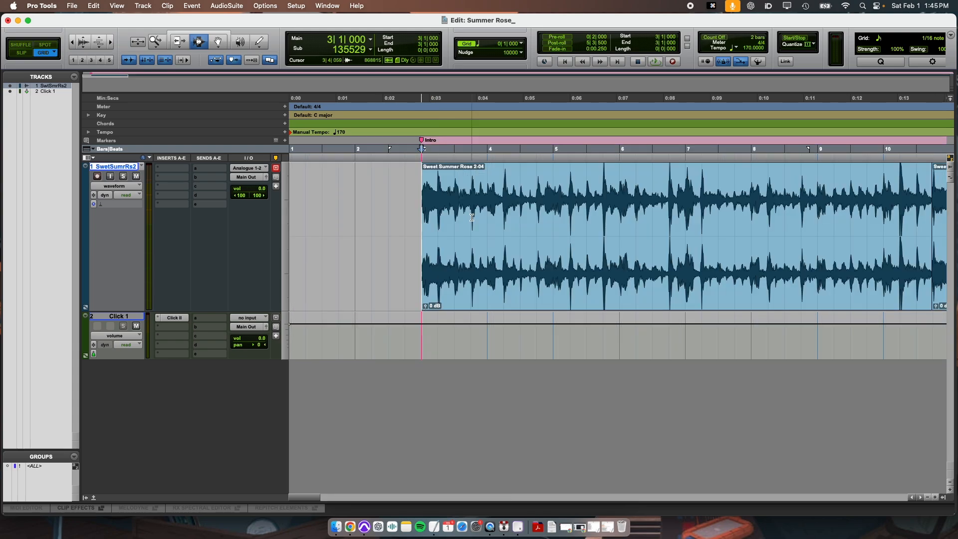
click(372, 232)
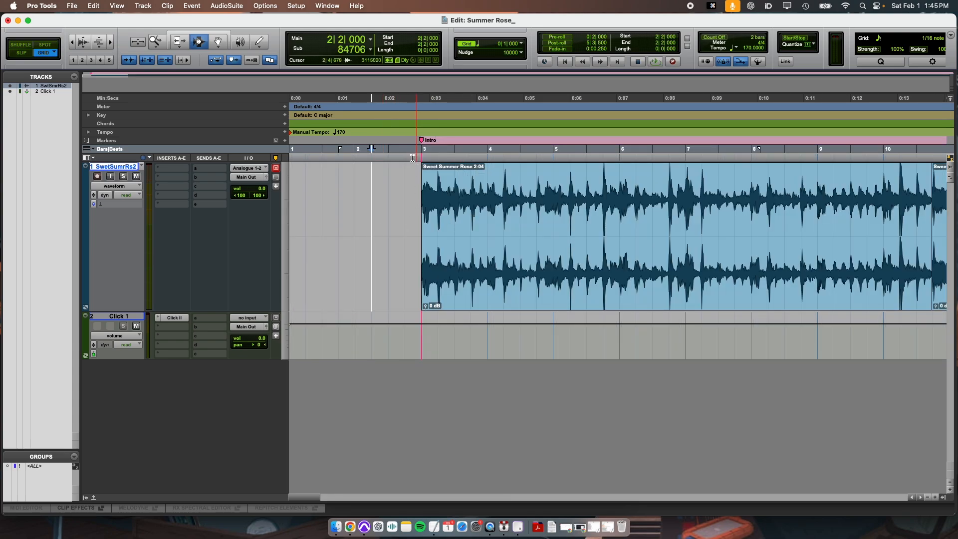
click(294, 154)
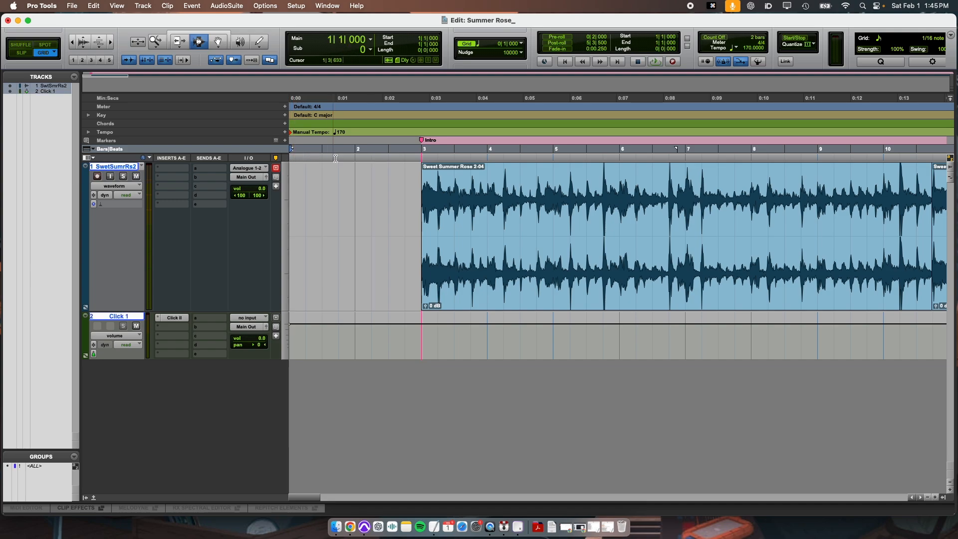
click(354, 169)
click(422, 165)
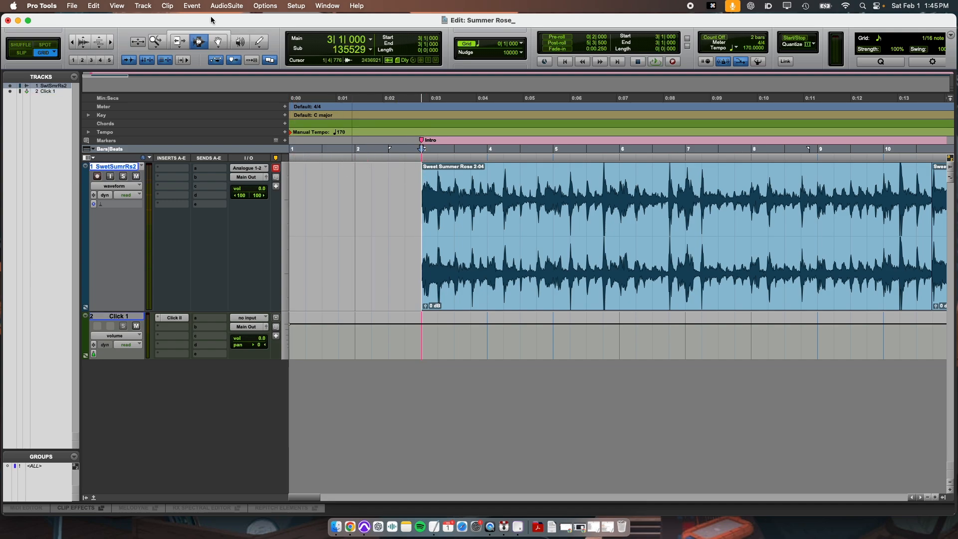
click(192, 6)
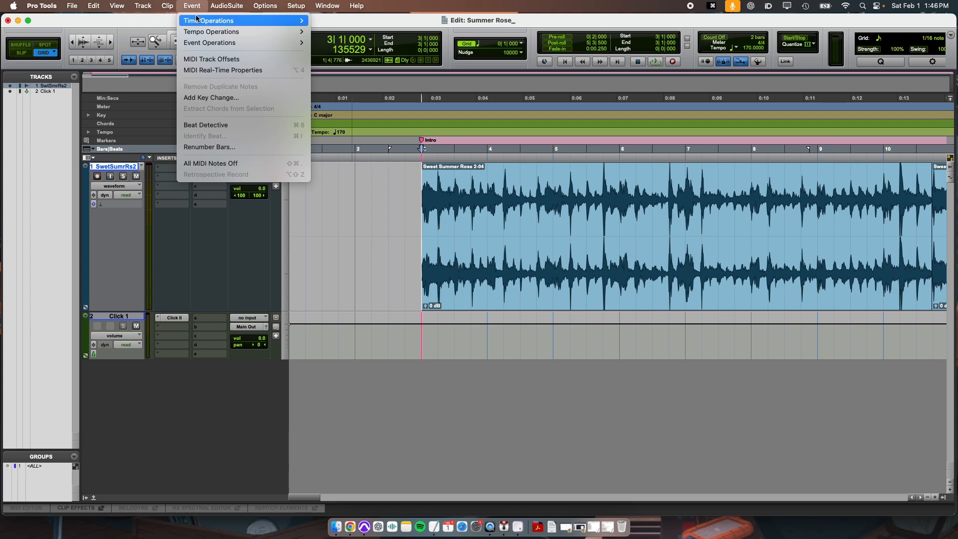
mouse_move(306, 29)
click(342, 69)
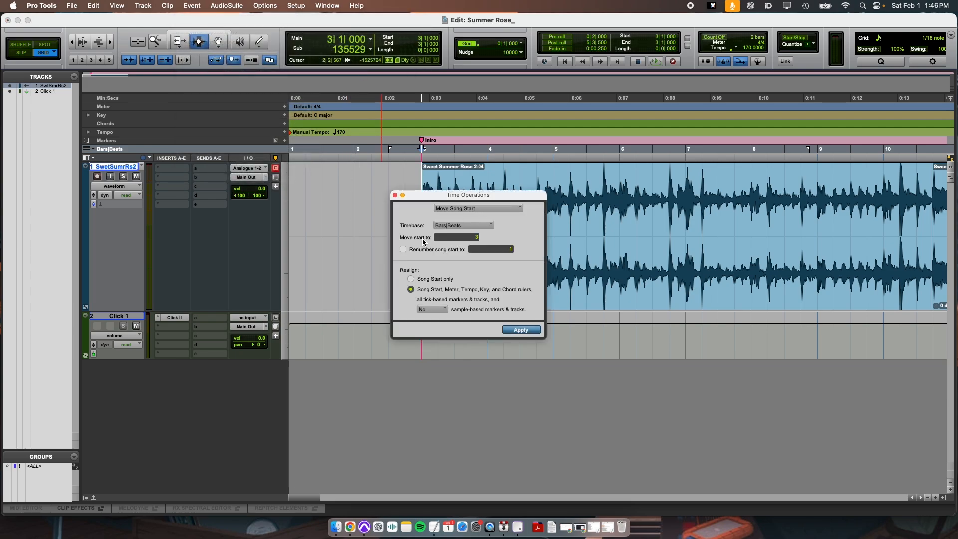
click(476, 238)
click(403, 249)
click(521, 331)
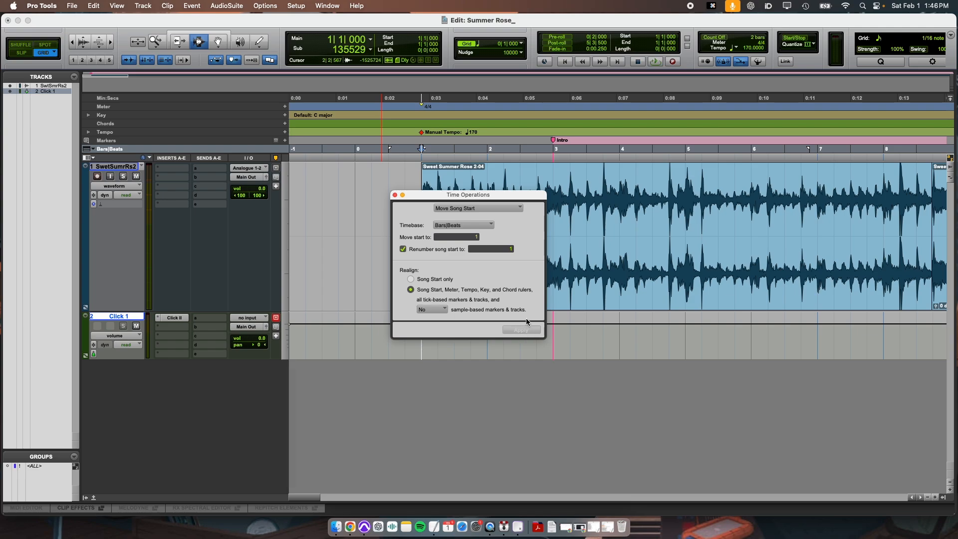
click(394, 195)
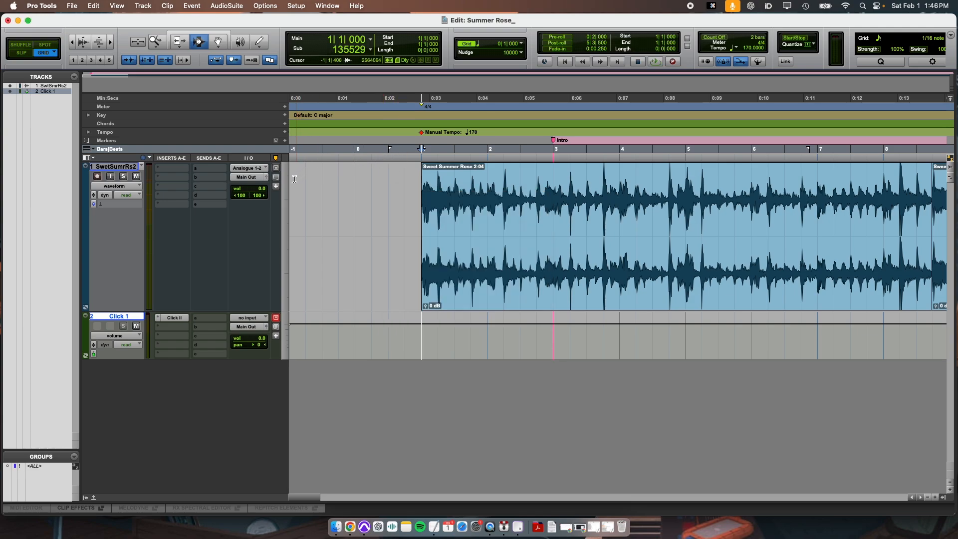
click(357, 184)
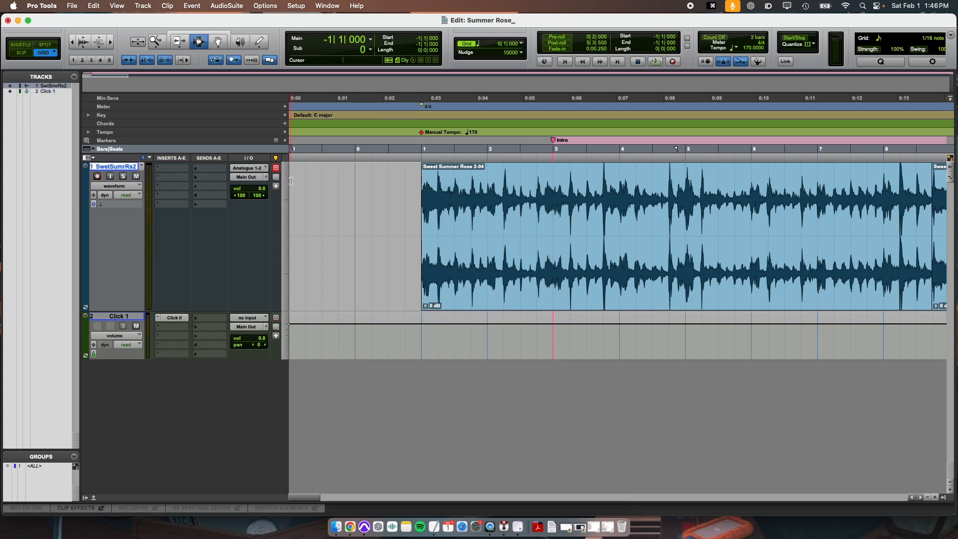
Step: Move the Intro marker to bar 1, aligned with the first clip's start
click(419, 184)
drag(553, 139, 421, 140)
key(r)
key(r)
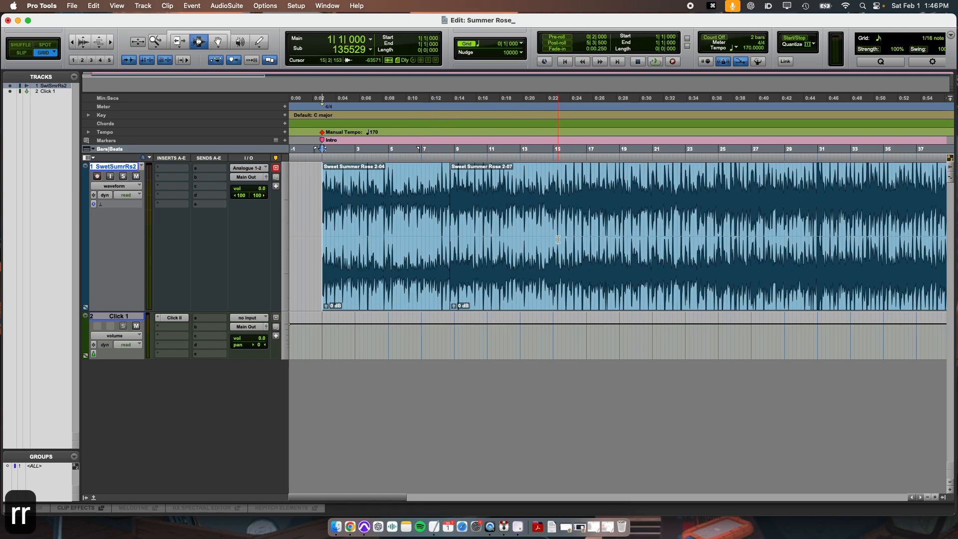
drag(323, 198, 334, 199)
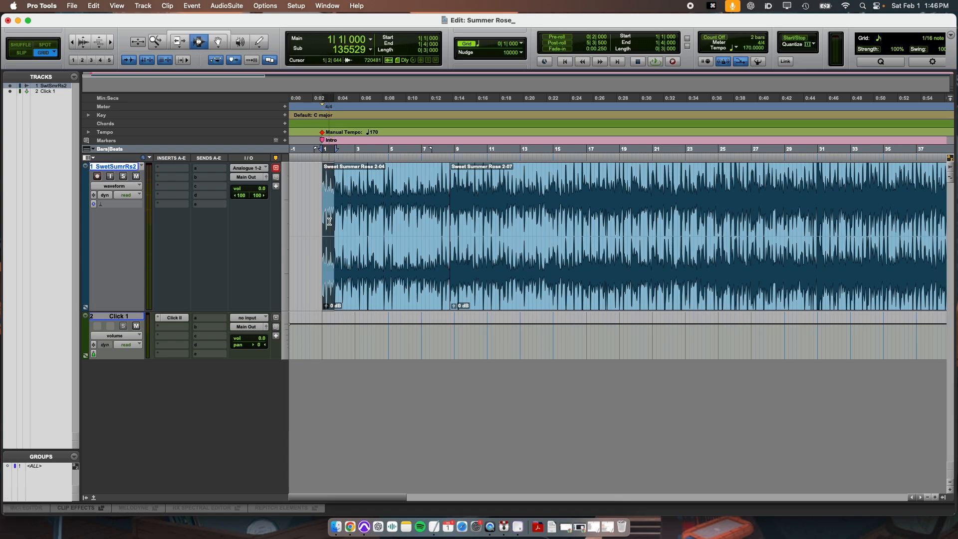
key(r)
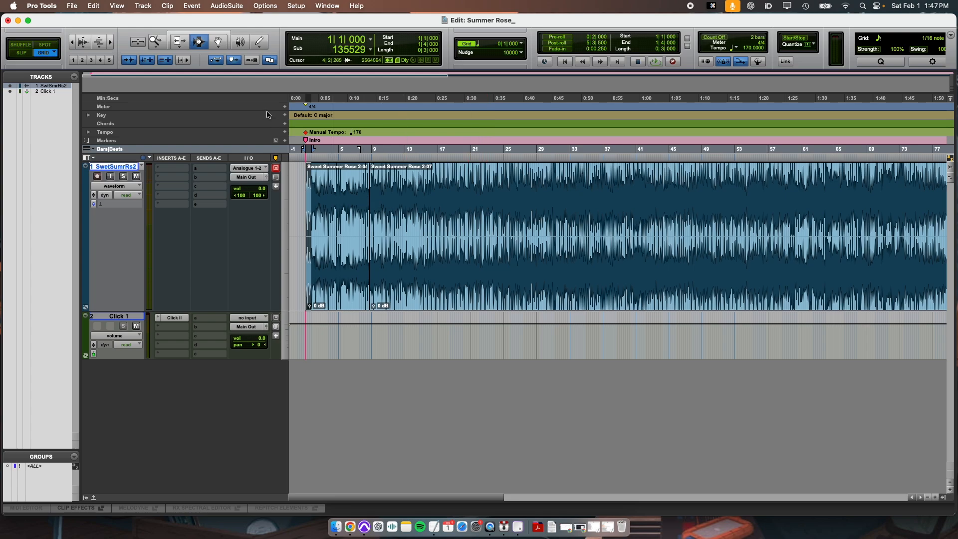
drag(363, 227, 519, 293)
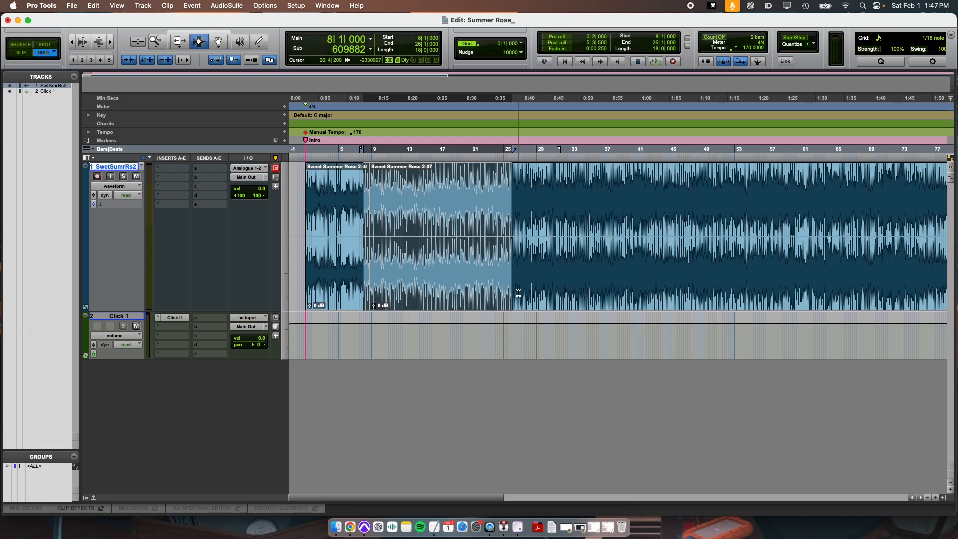
key(Return)
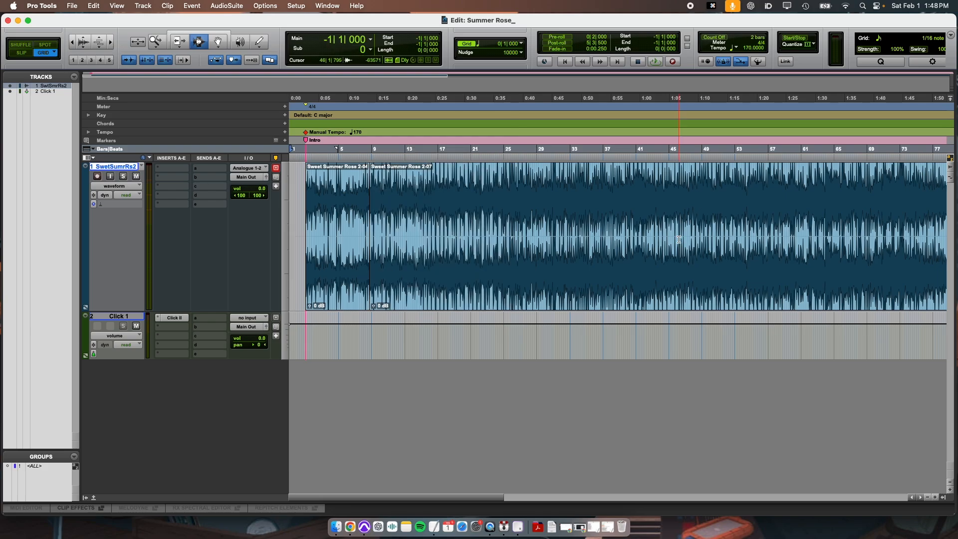